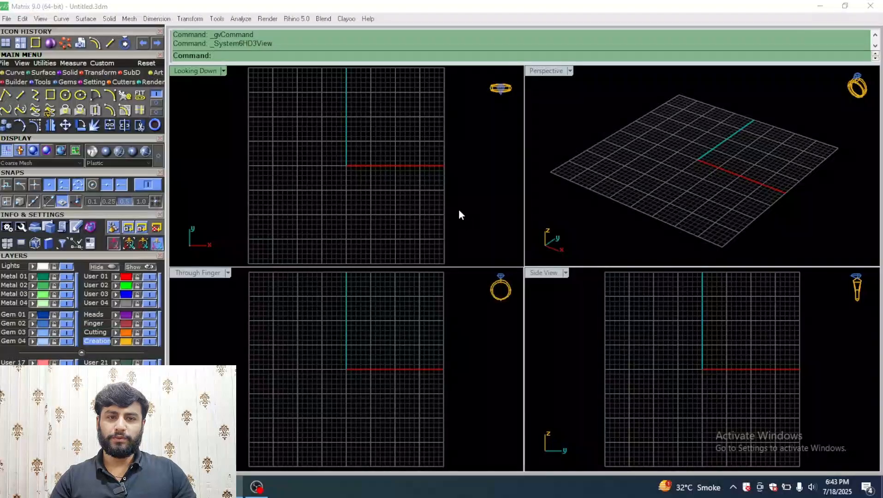
Step: Import the demo file 05 1D 2D Scale.3dm from Documents > Matrix9 > Demos > Curves
left_click(7, 18)
left_click(36, 252)
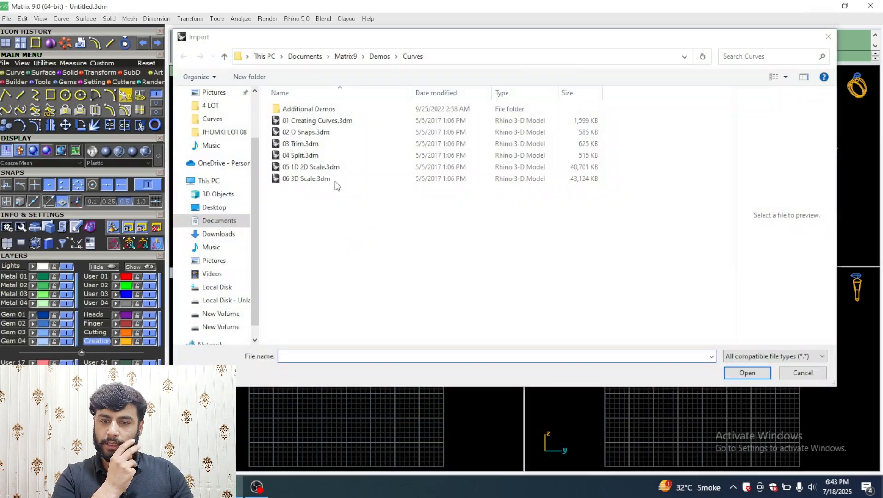
left_click(219, 221)
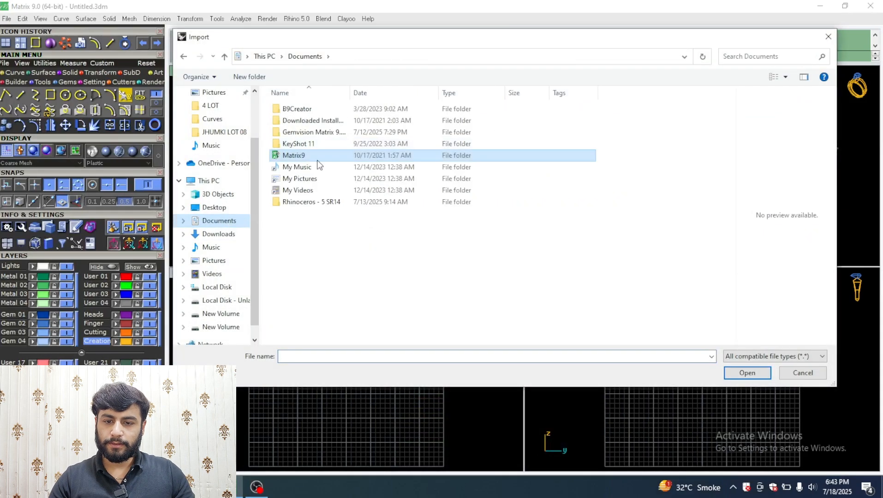
double_click(317, 159)
left_click(302, 155)
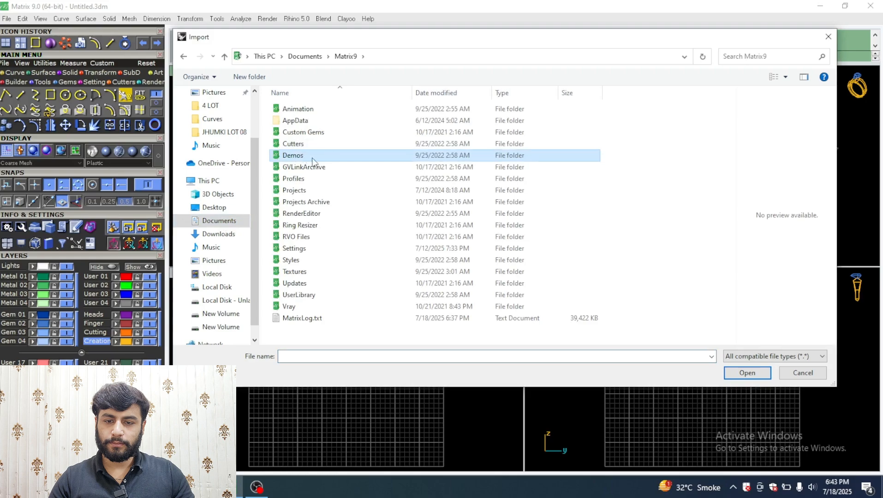
left_click(313, 157)
double_click(360, 155)
double_click(315, 121)
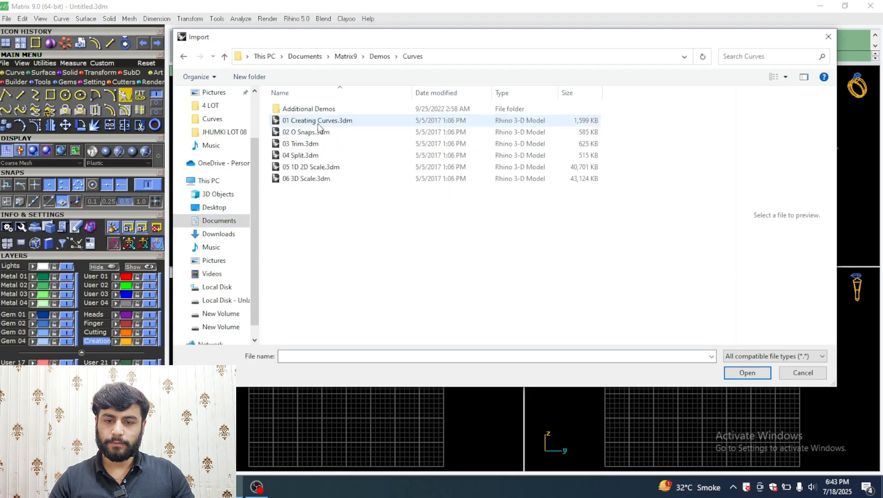
double_click(341, 167)
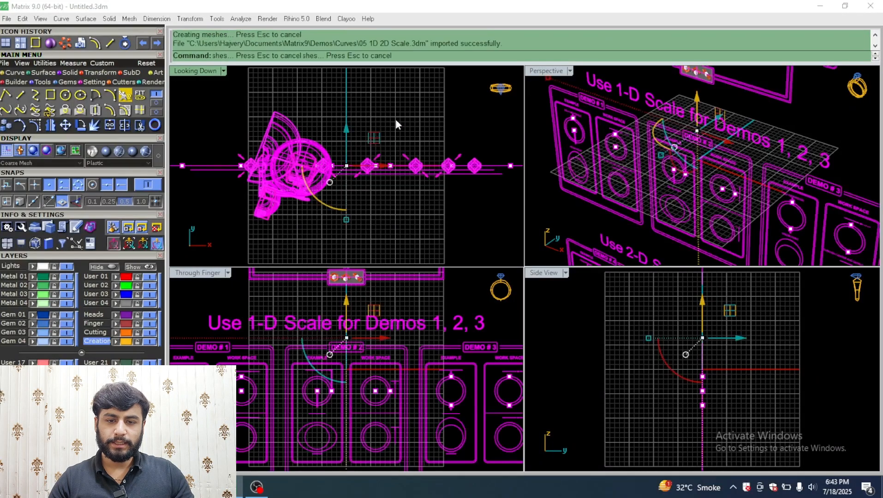
Step: Look over the imported demo boards in the maximized Perspective viewport and return to the four-view layout
double_click(539, 70)
scroll(242, 83, "down", 5)
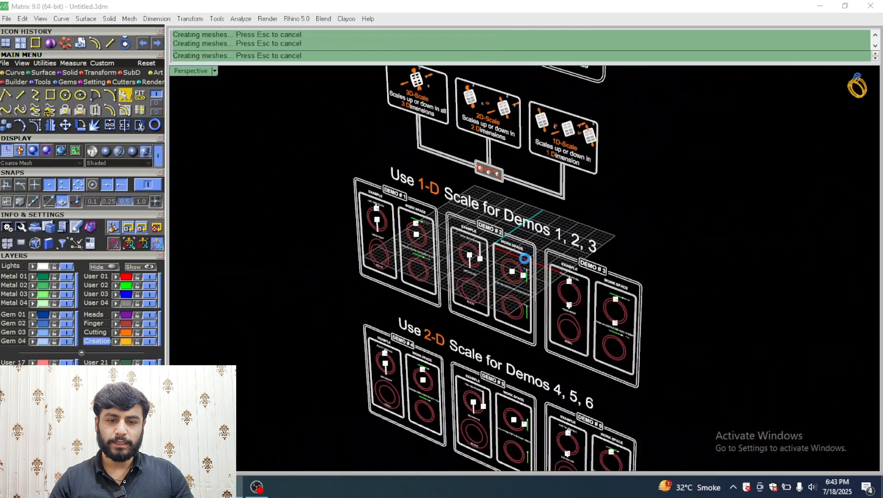
double_click(178, 70)
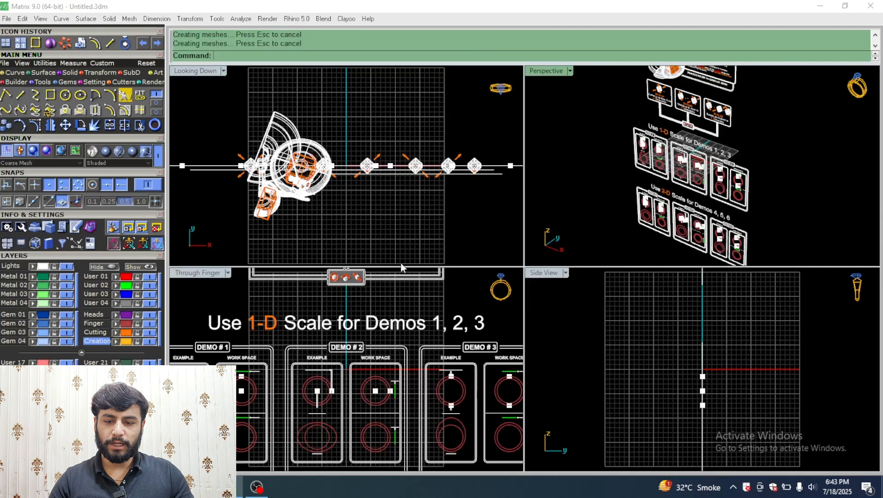
Step: Maximize the Through Finger viewport to survey the 1-D and 2-D scale demo boards, and bring up the Transform tools
double_click(193, 273)
scroll(505, 189, "down", 5)
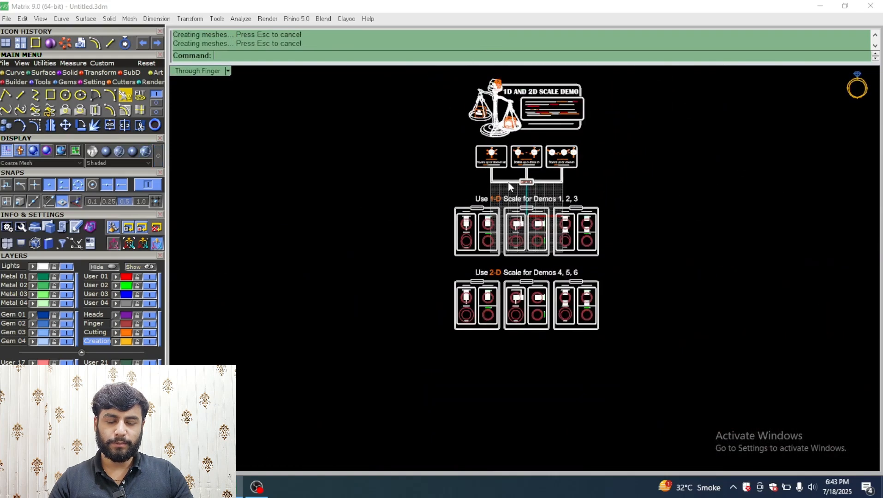
scroll(494, 258, "up", 5)
scroll(515, 187, "down", 2)
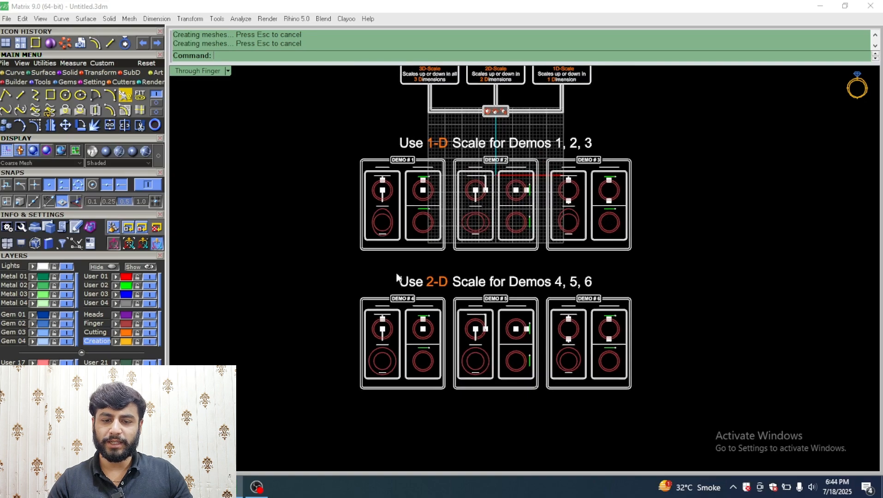
scroll(396, 278, "up", 3)
scroll(421, 212, "down", 3)
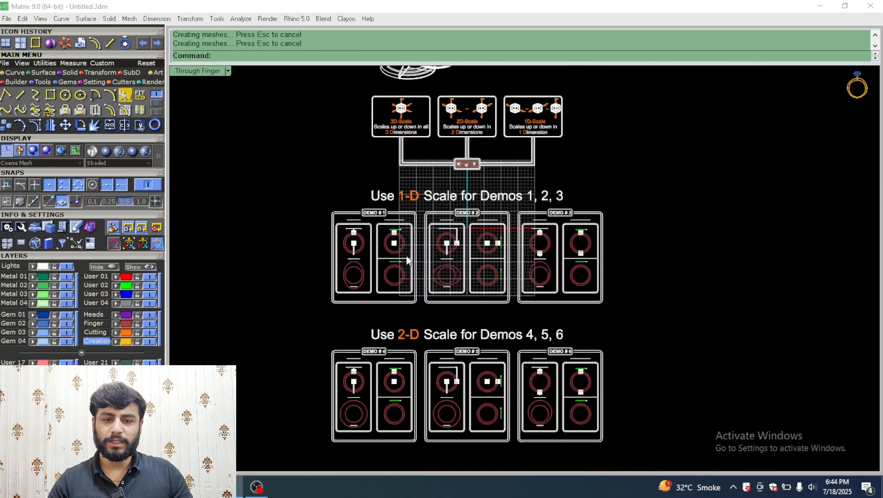
scroll(410, 265, "down", 2)
scroll(433, 282, "up", 2)
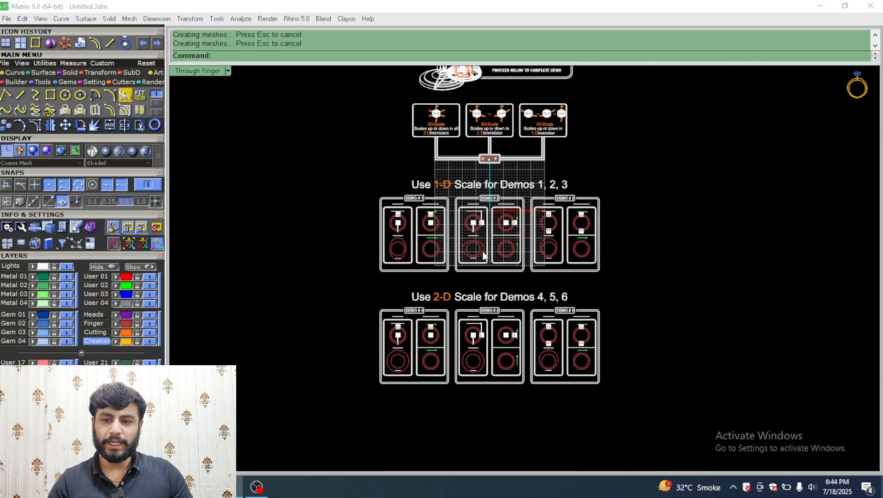
left_click(100, 73)
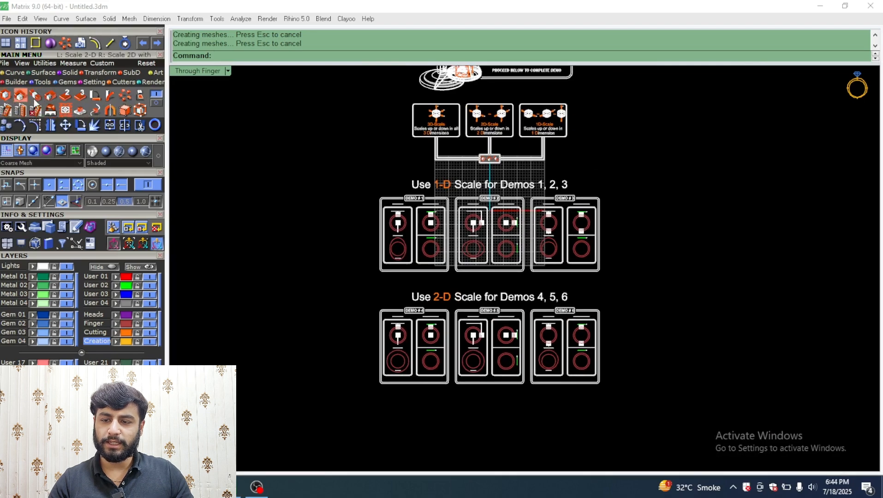
Step: Examine Demo #1's example circle with its origin and first reference points, along with the result curve beneath it
scroll(403, 227, "up", 10)
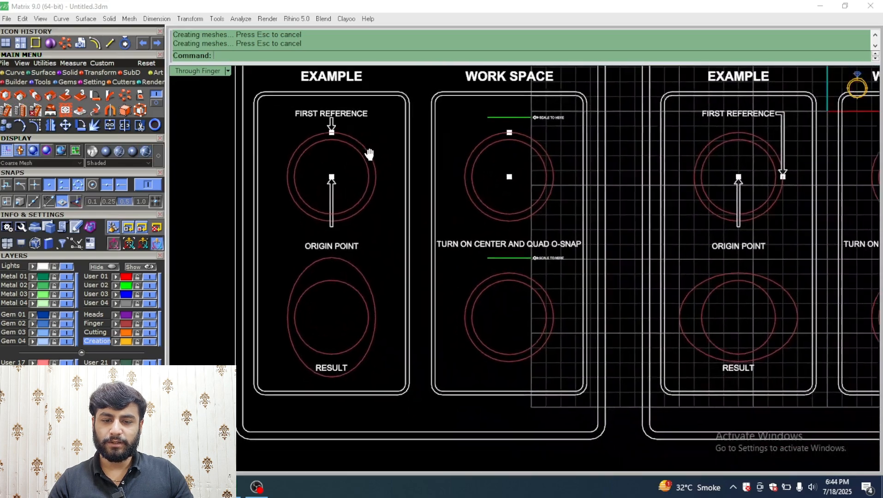
scroll(516, 207, "down", 2)
scroll(516, 207, "up", 5)
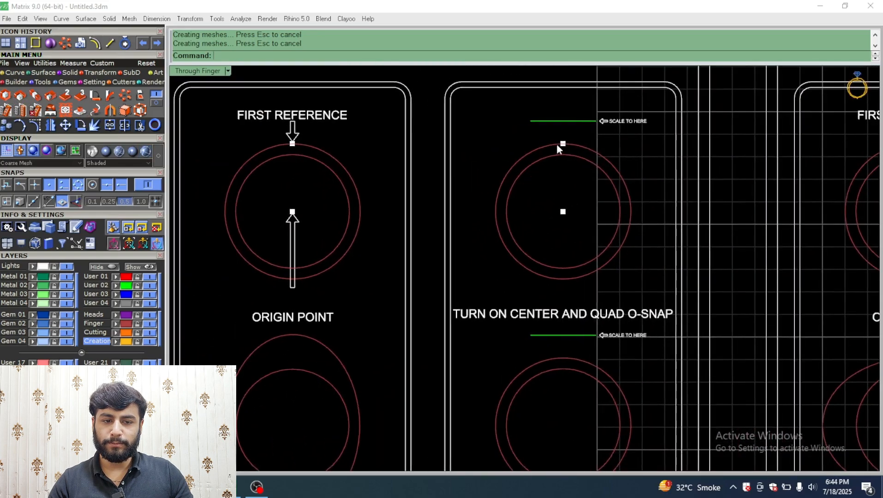
left_click(348, 177)
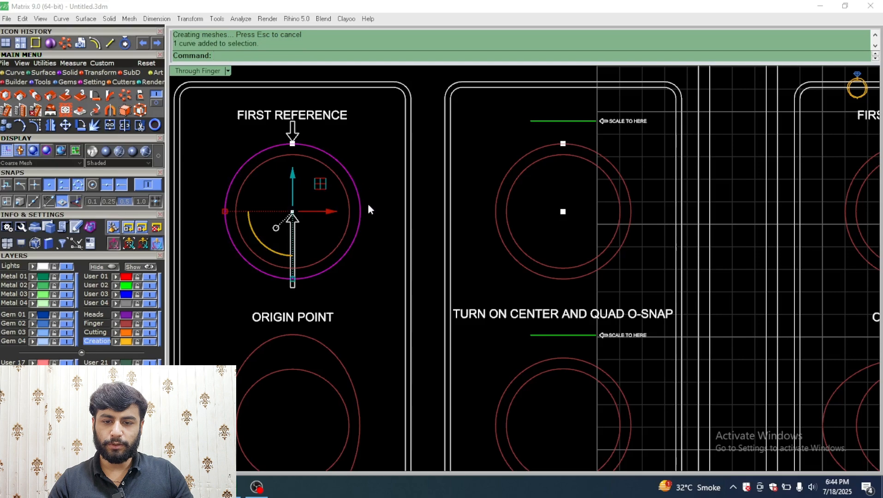
right_click_drag(366, 207, 343, 177)
left_click(315, 230)
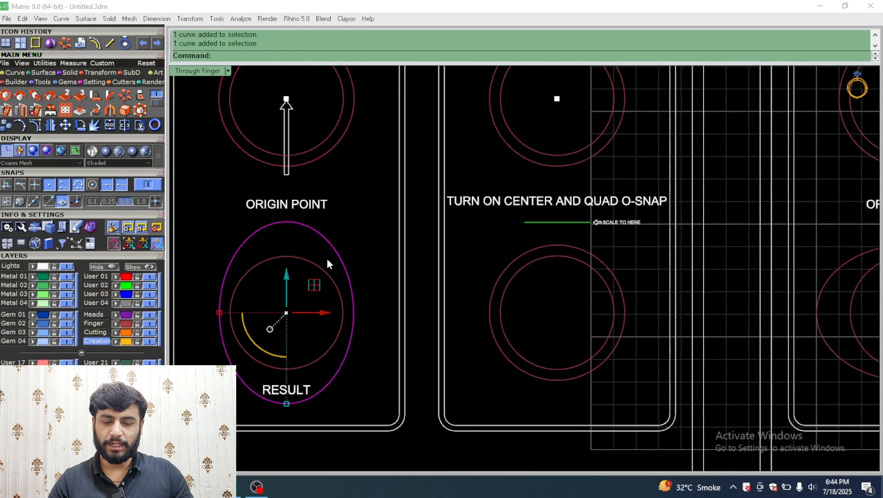
scroll(396, 162, "down", 2)
scroll(461, 198, "up", 3)
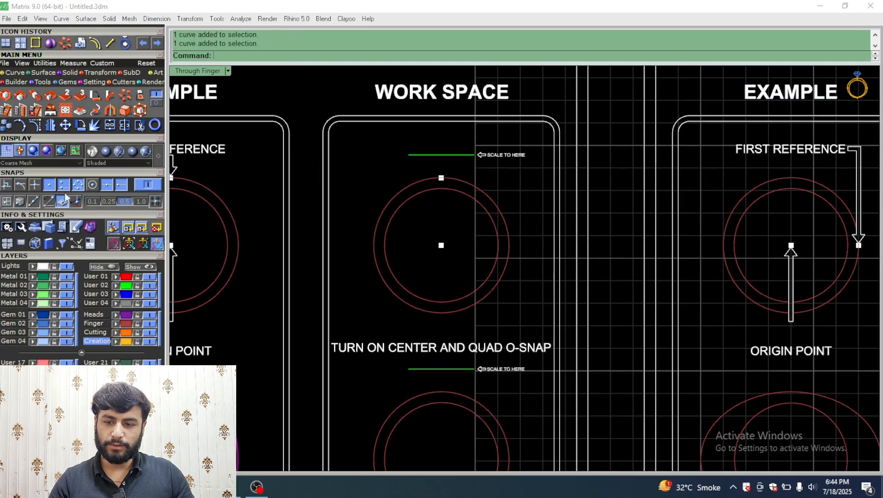
Step: Turn on the Center snap and 1D-scale the outer circle in Demo #1's upper workspace vertically from its centre to the green line
right_click_drag(443, 251, 407, 243)
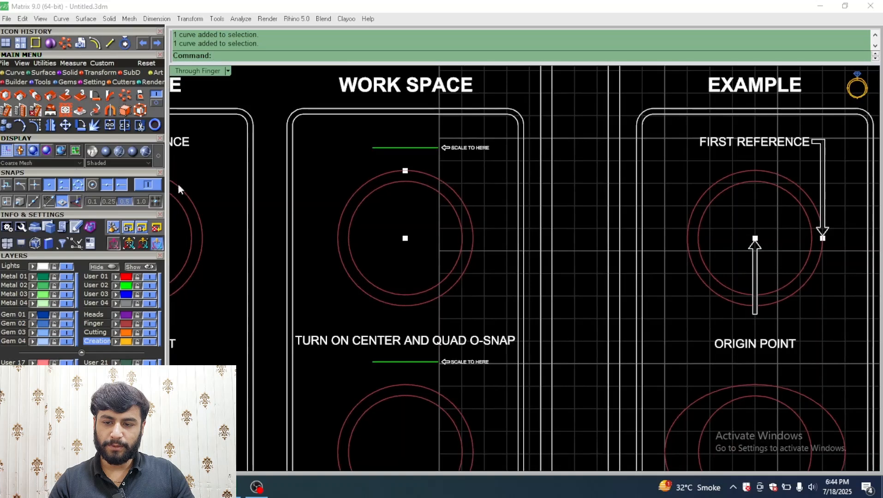
left_click(92, 184)
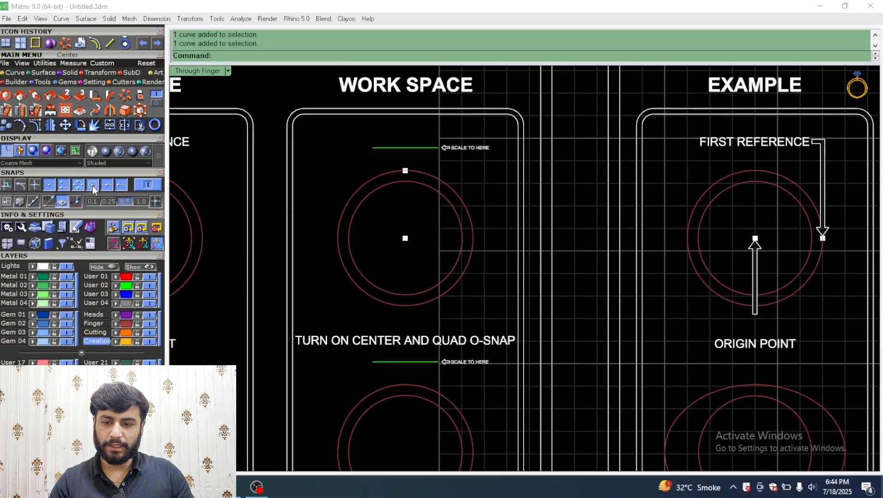
left_click(381, 175)
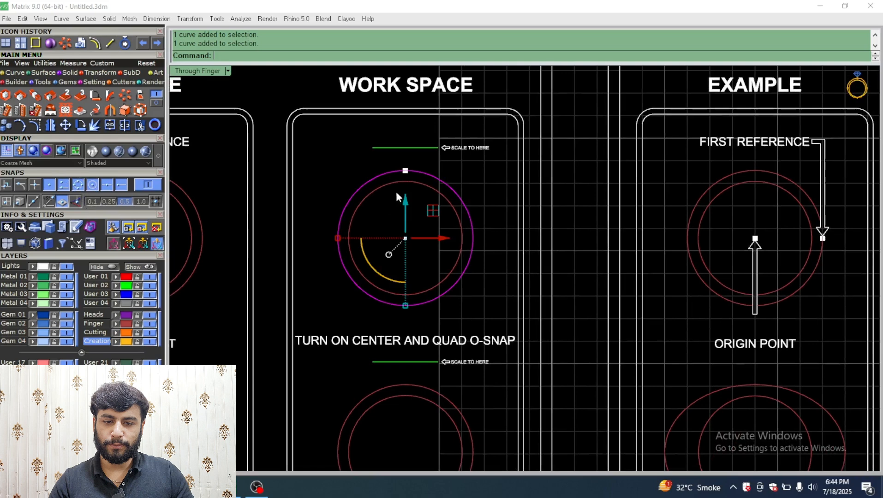
left_click(33, 98)
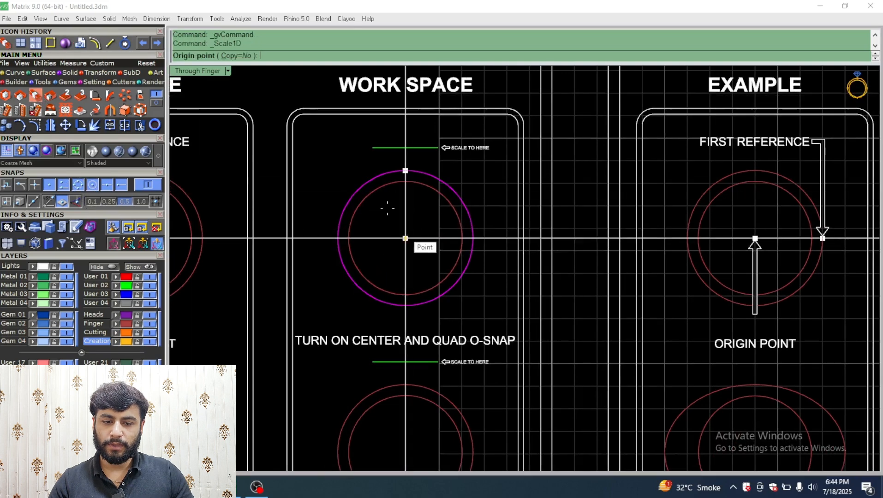
left_click(388, 208)
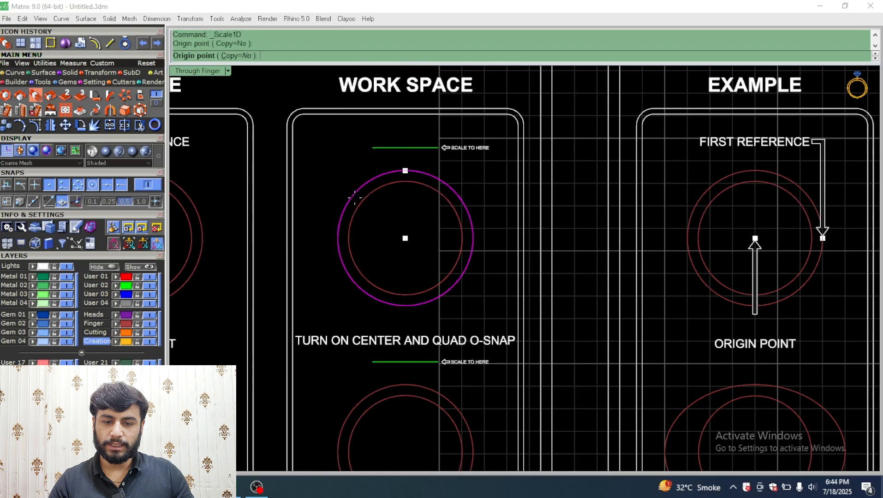
left_click(371, 209)
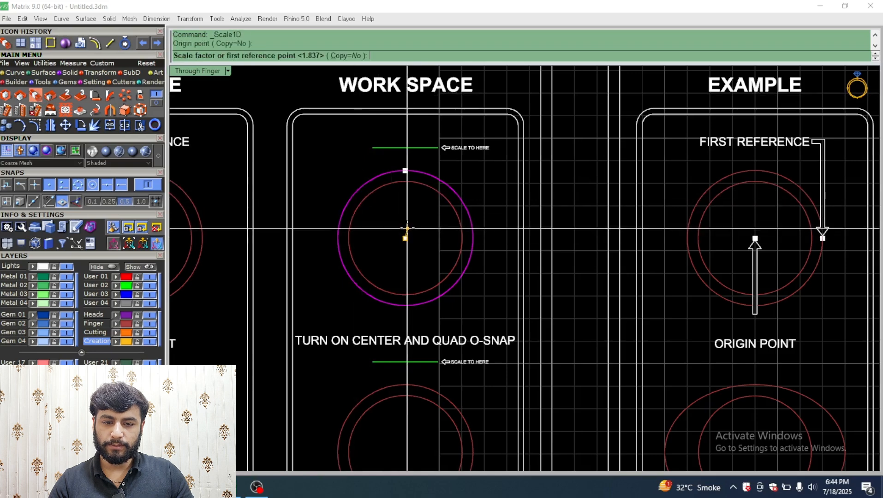
left_click(405, 171)
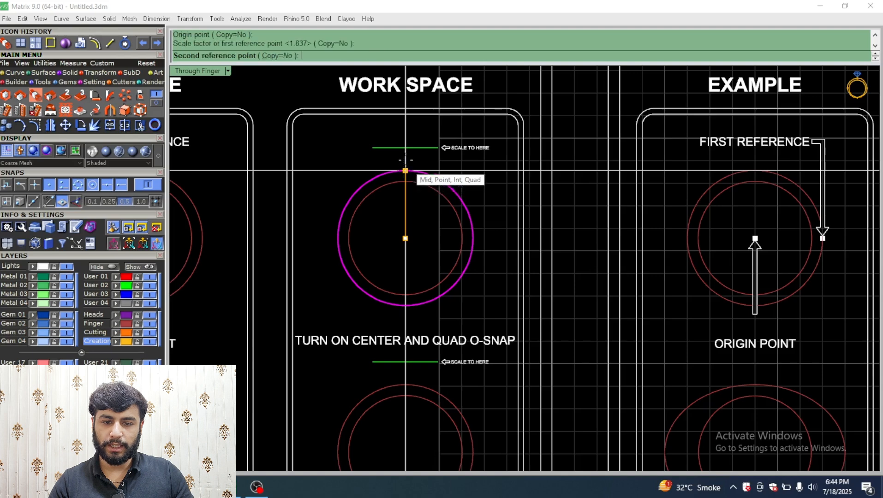
left_click(405, 148)
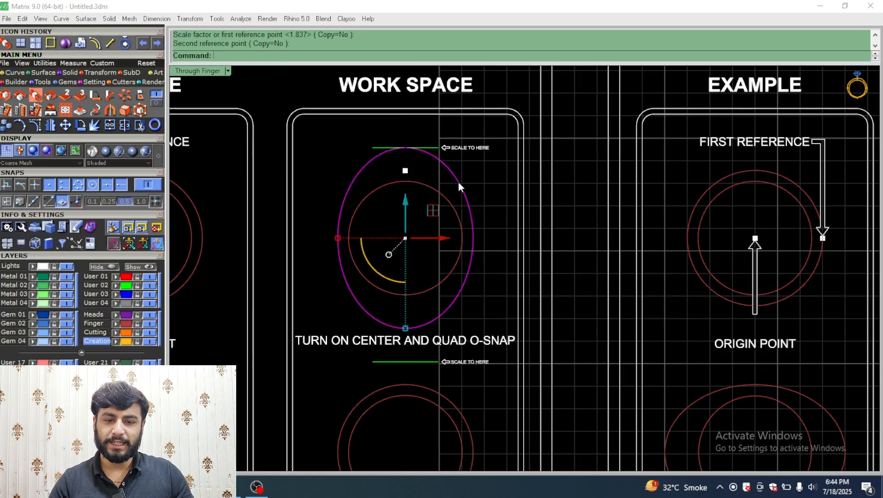
Step: Scale the outer circle in Demo #2's upper workspace in 1D from its centre, moving the right quadrant out to the green line
scroll(475, 173, "down", 5)
scroll(412, 253, "up", 4)
right_click_drag(547, 258, 358, 259)
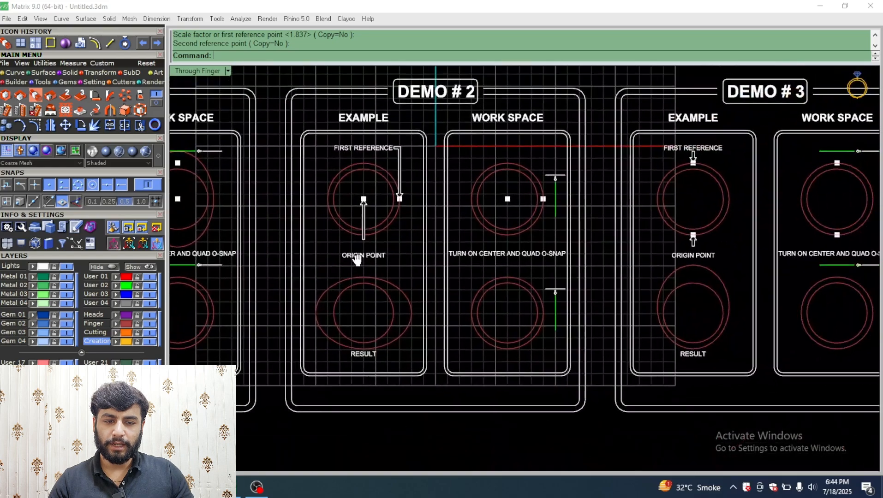
scroll(488, 203, "down", 2)
scroll(491, 210, "up", 4)
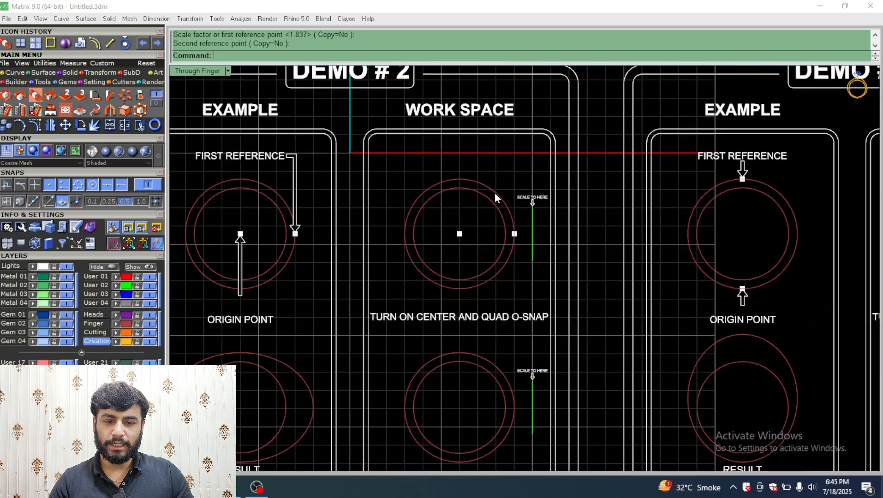
scroll(459, 231, "down", 5)
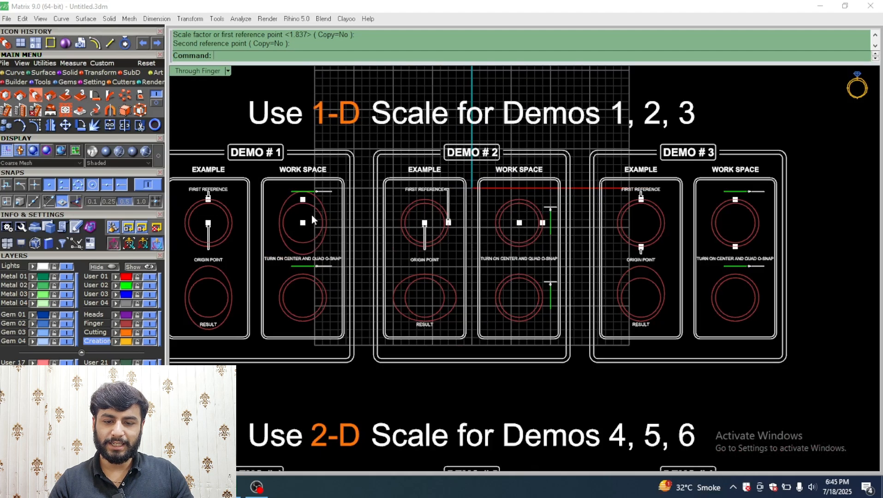
scroll(556, 203, "up", 3)
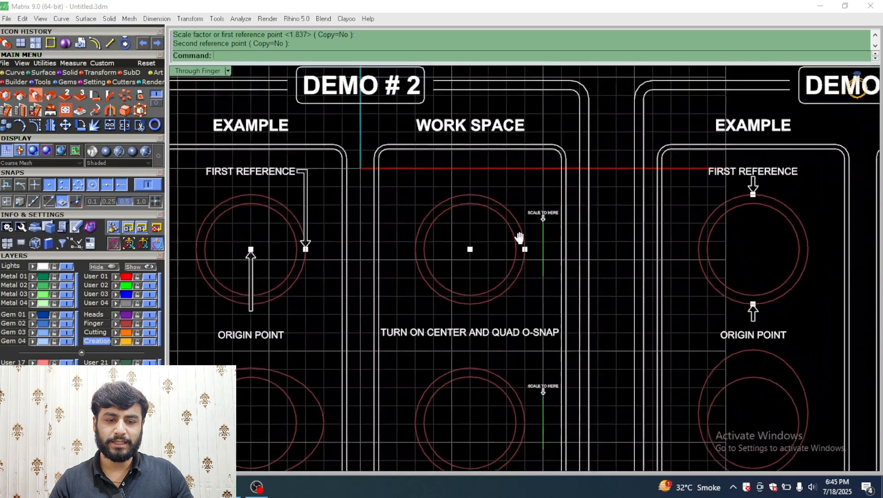
right_click_drag(522, 242, 497, 238)
left_click(495, 235)
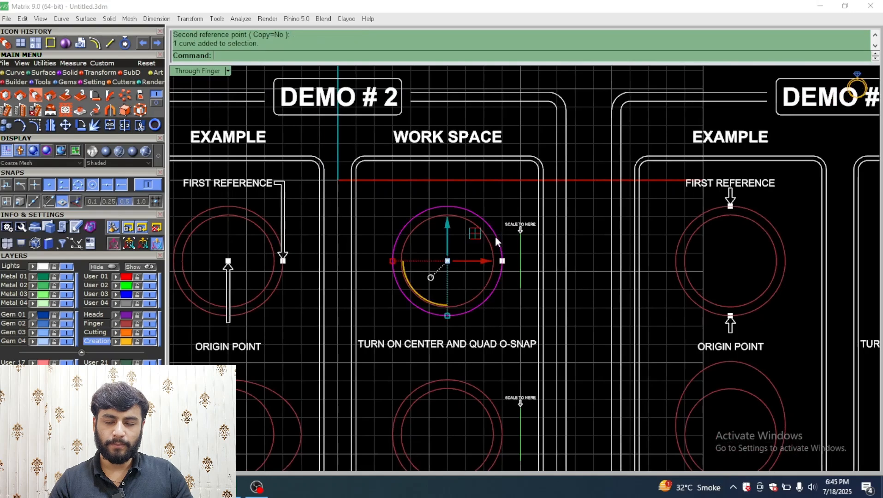
left_click(36, 96)
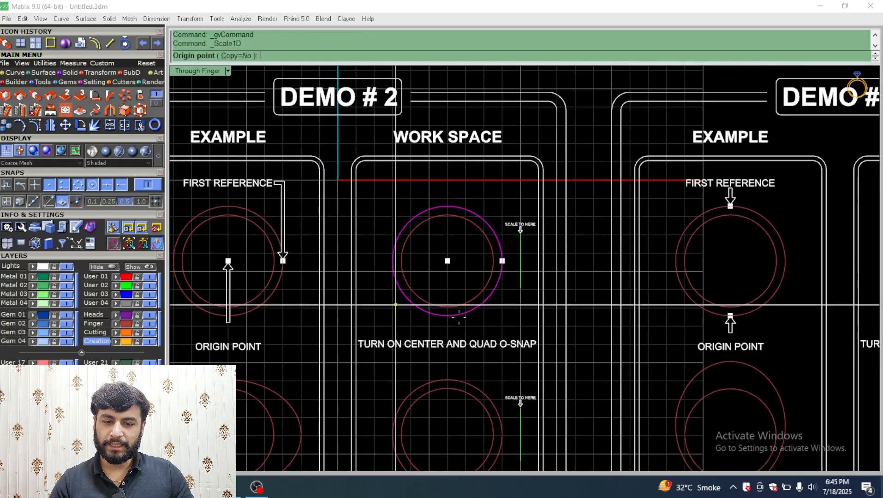
left_click(447, 261)
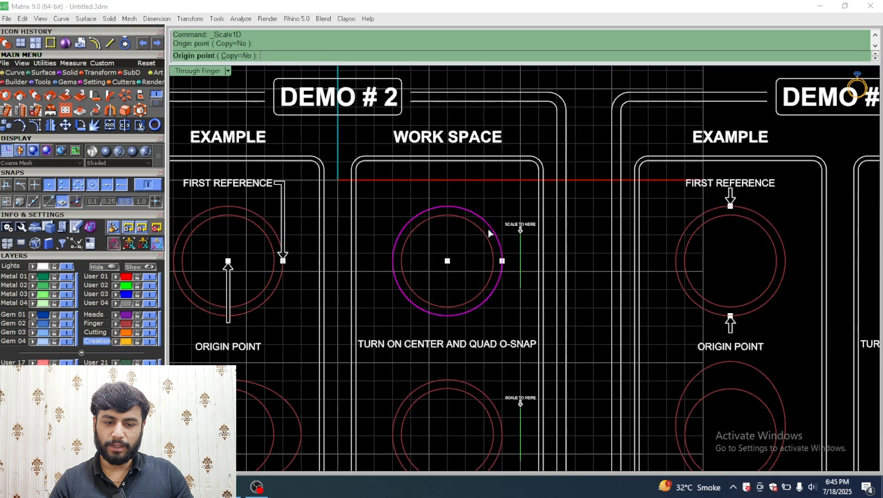
scroll(479, 263, "up", 5)
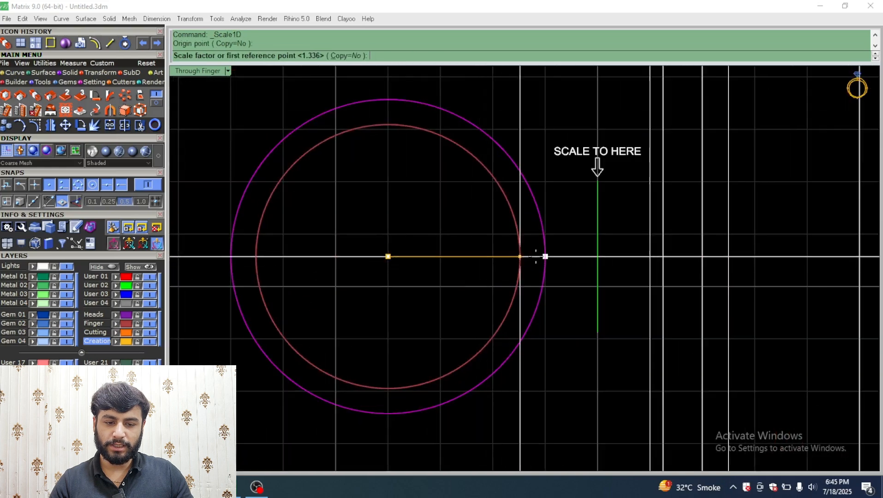
left_click(544, 256)
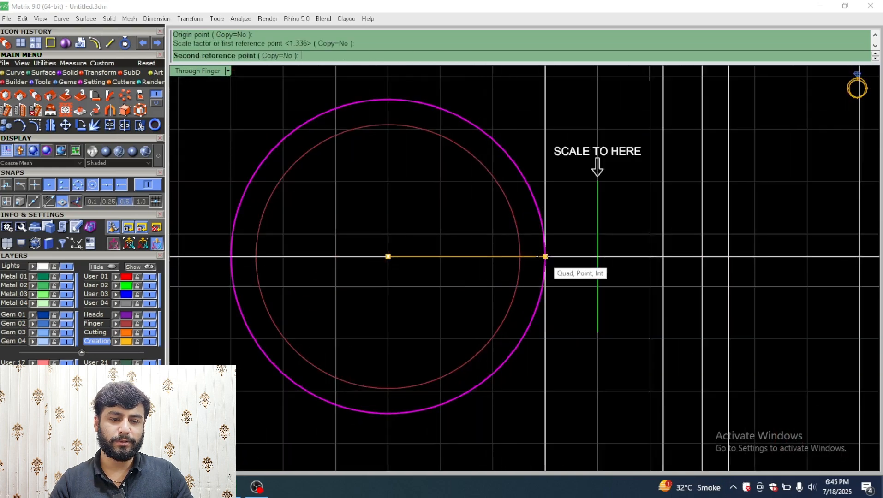
left_click(597, 257)
scroll(535, 261, "down", 13)
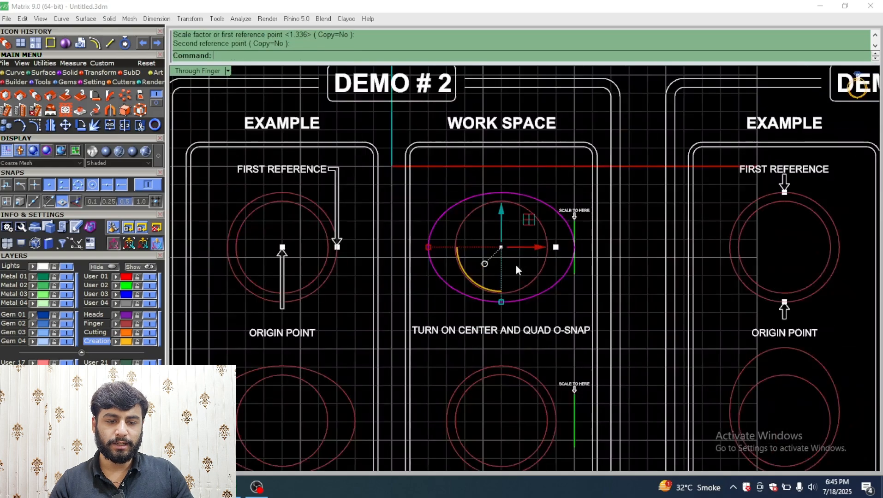
Step: Examine Demo #3's example circle with its first reference and origin points, along with the result curve beneath it
scroll(724, 265, "up", 6)
right_click_drag(729, 272, 678, 206)
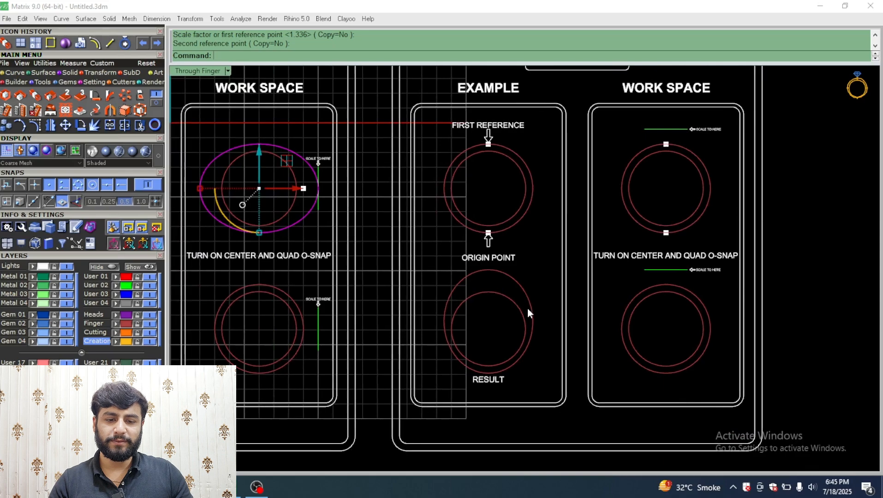
scroll(527, 307, "down", 5)
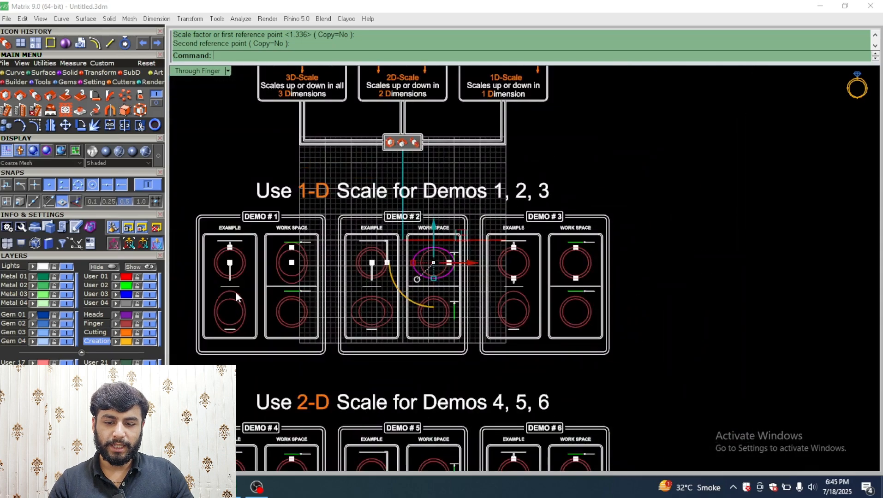
scroll(232, 295, "up", 4)
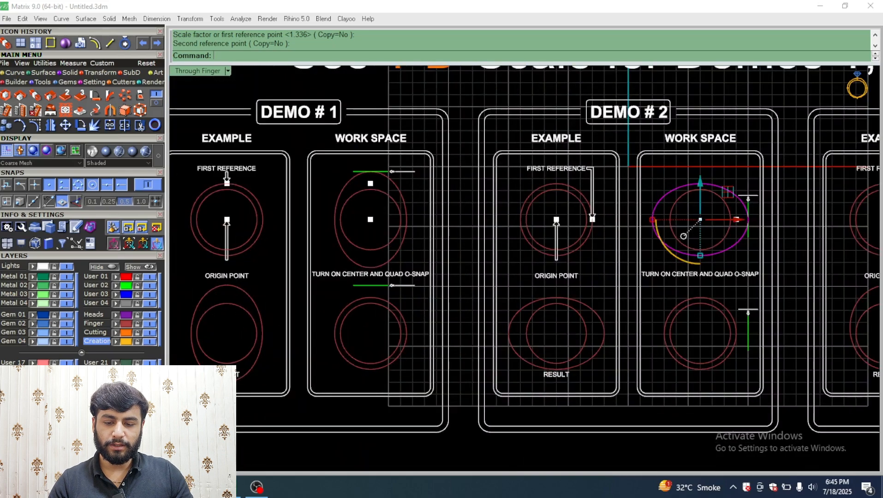
scroll(236, 371, "down", 4)
scroll(573, 349, "up", 5)
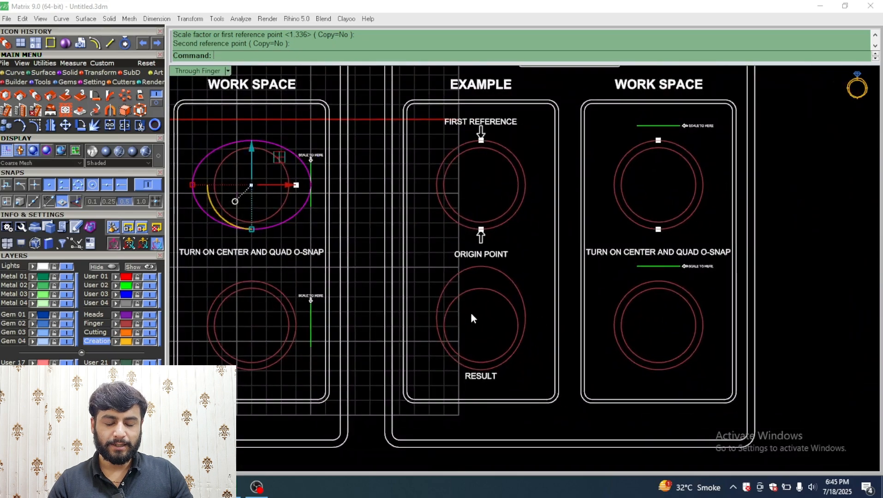
right_click_drag(476, 324, 431, 359)
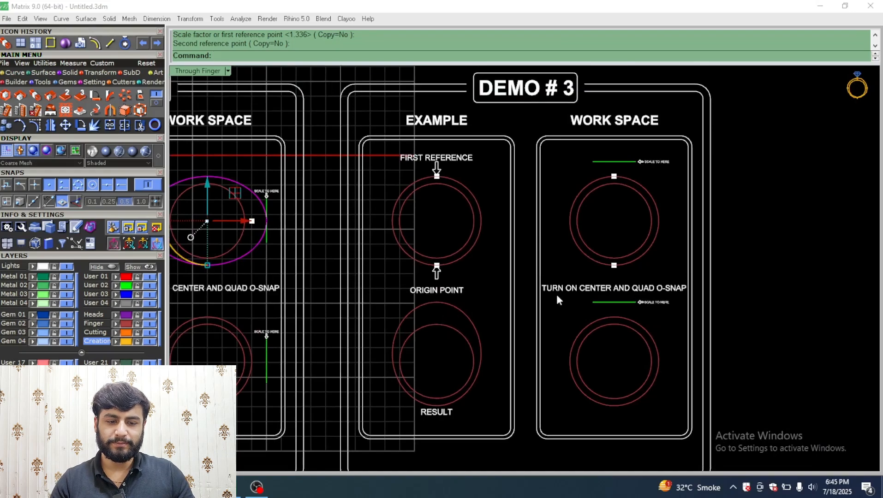
Step: Scale the outer circle in Demo #3's lower workspace in 1D from its bottom quadrant, moving the top quadrant up to the green line
right_click_drag(575, 305, 509, 260)
left_click(524, 277)
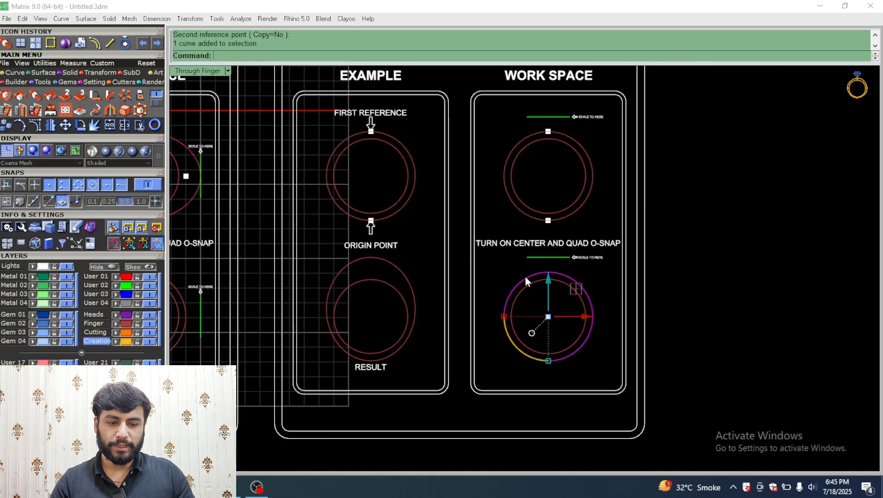
scroll(525, 276, "up", 3)
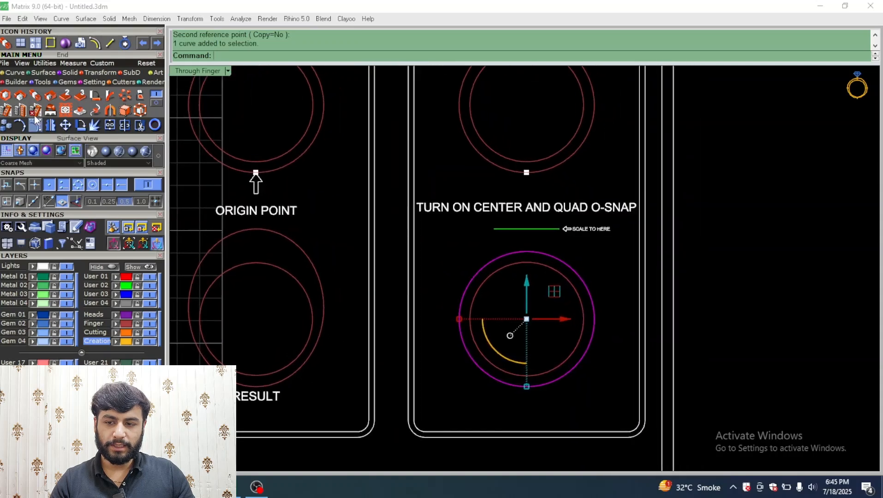
left_click(37, 101)
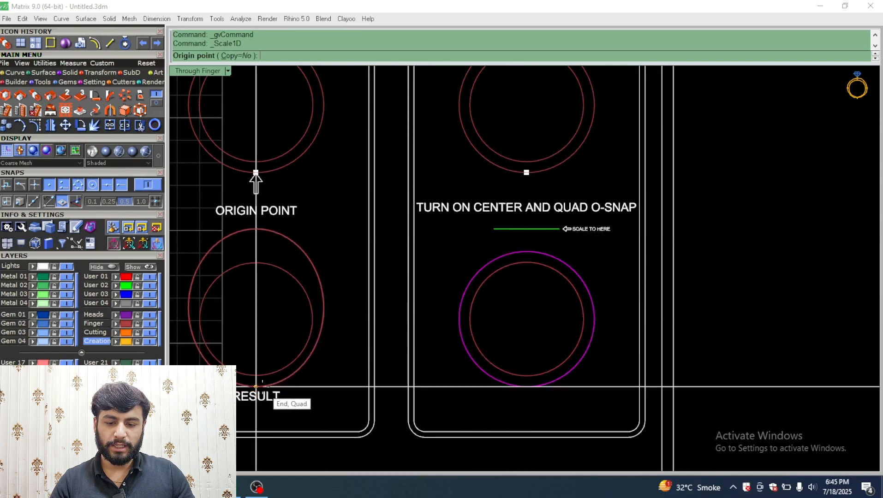
left_click(526, 386)
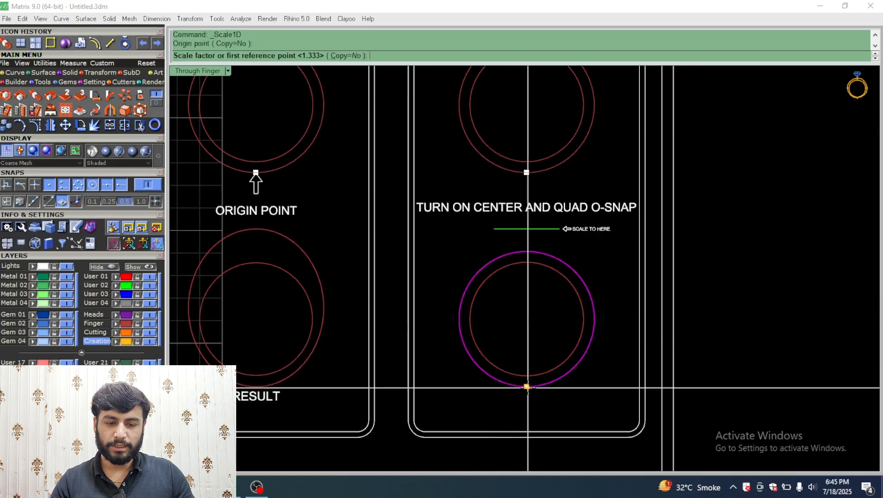
left_click(535, 252)
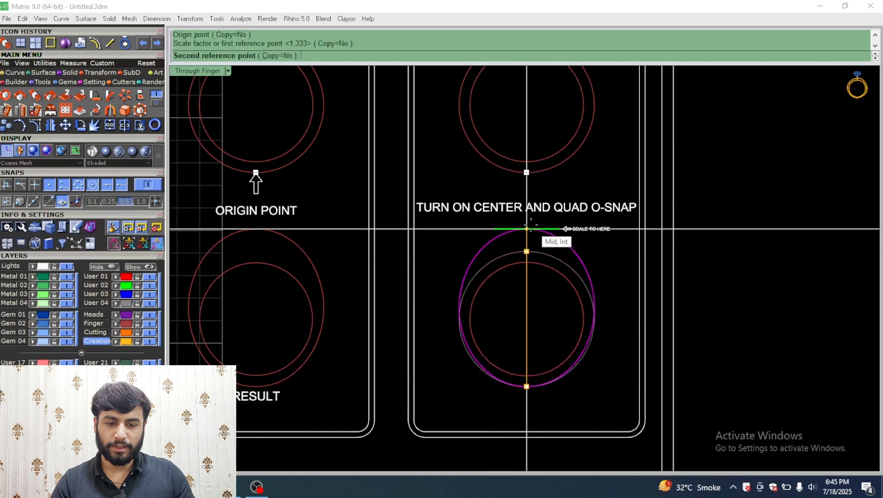
left_click(531, 229)
left_click(595, 254)
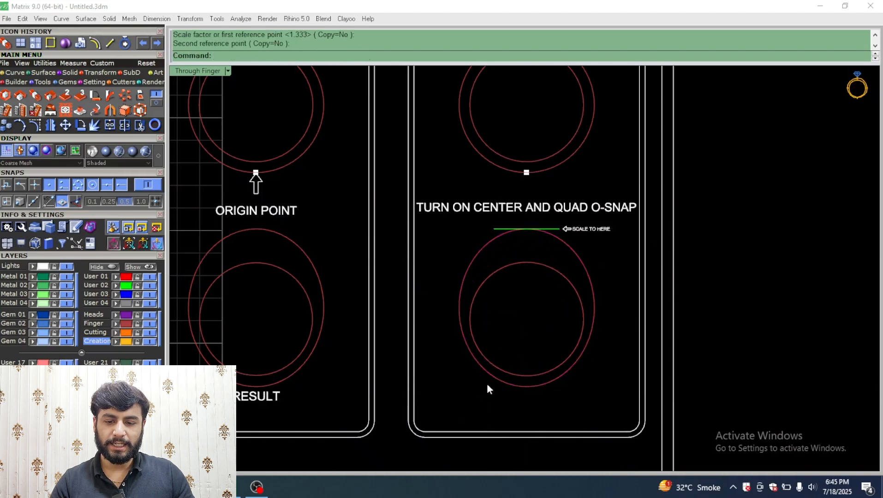
Step: Try moving the scaled Demo #3 curve sideways, and undo both the move and the preceding 1D scale
left_click(482, 246)
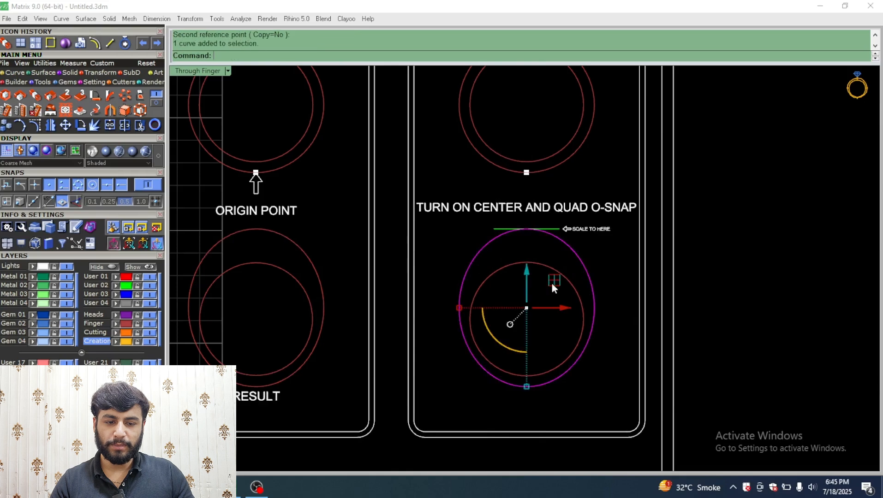
left_click_drag(552, 282, 737, 278)
key("ctrl+z")
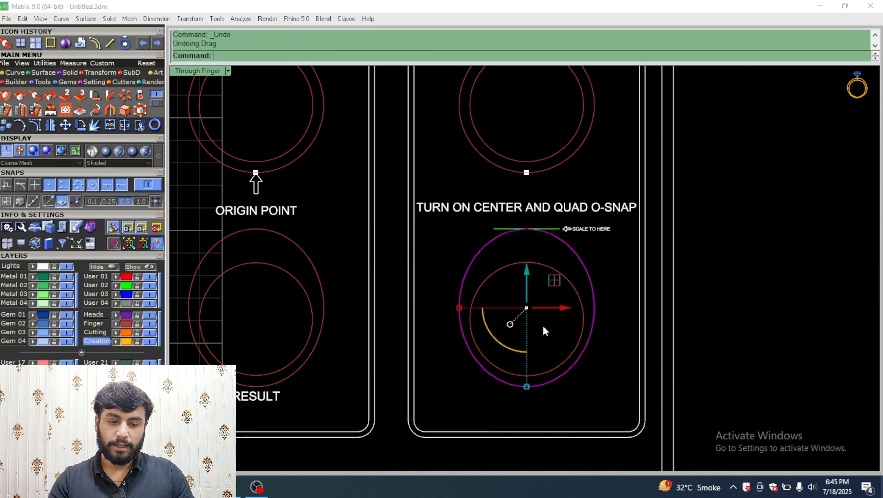
key("ctrl+z")
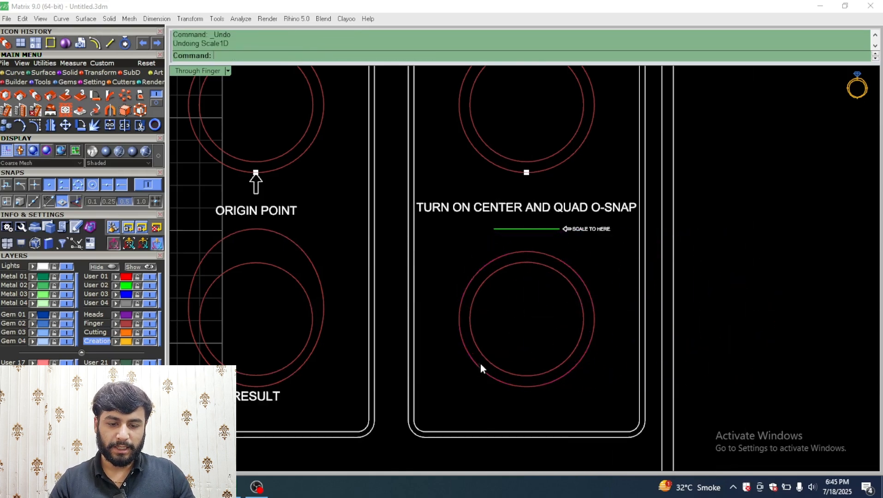
Step: Try a horizontal 1D scale of Demo #3's lower workspace outer circle from its left quadrant, using the right quadrant as first reference, and cancel it
left_click(464, 344)
key("Return")
left_click(459, 319)
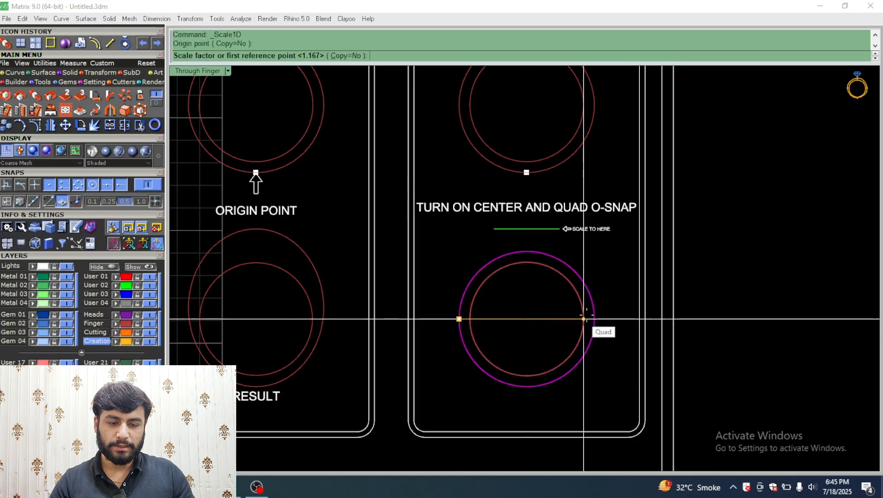
left_click(594, 318)
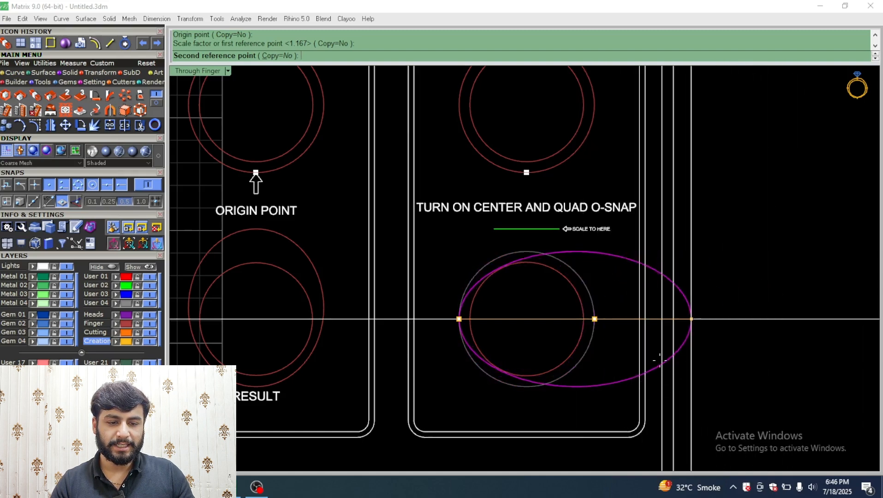
key("Escape")
Step: Clear the selection and examine the 2-D scale boards for Demos 4, 5 and 6, focusing on Demo #4
scroll(761, 296, "down", 10)
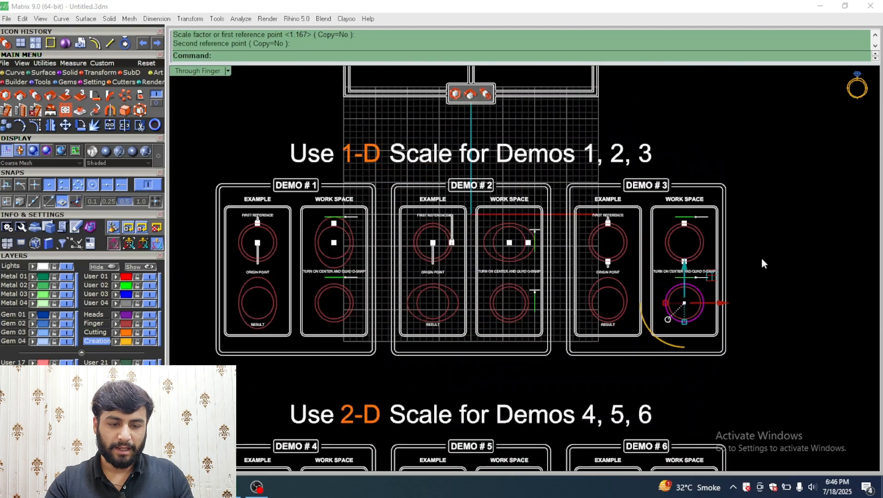
left_click(730, 326)
right_click_drag(731, 328, 753, 154)
scroll(748, 156, "down", 8)
scroll(616, 246, "up", 10)
right_click_drag(618, 231, 535, 293)
scroll(494, 257, "down", 8)
scroll(441, 304, "up", 8)
right_click_drag(445, 291, 332, 314)
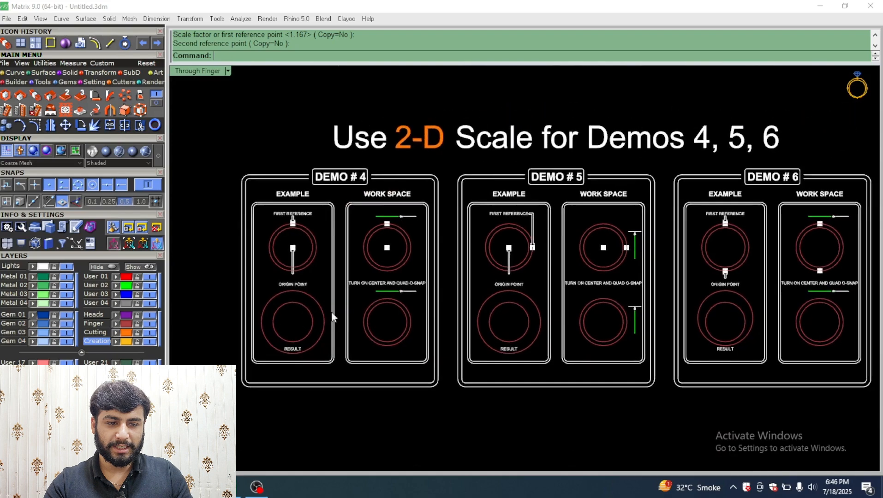
scroll(333, 317, "down", 8)
scroll(395, 324, "up", 10)
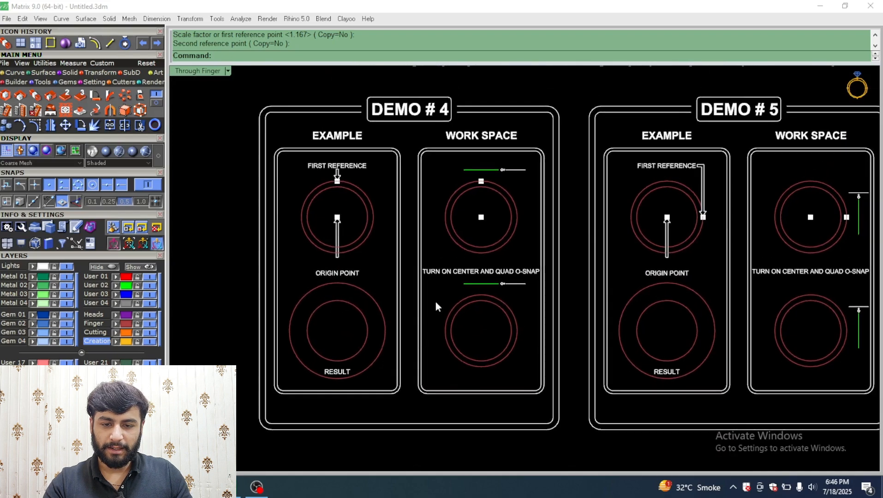
Step: Scale the outer circle in Demo #4's lower workspace in 2D from its centre, moving the top quadrant up to the green line
scroll(465, 310, "up", 5)
left_click(489, 308)
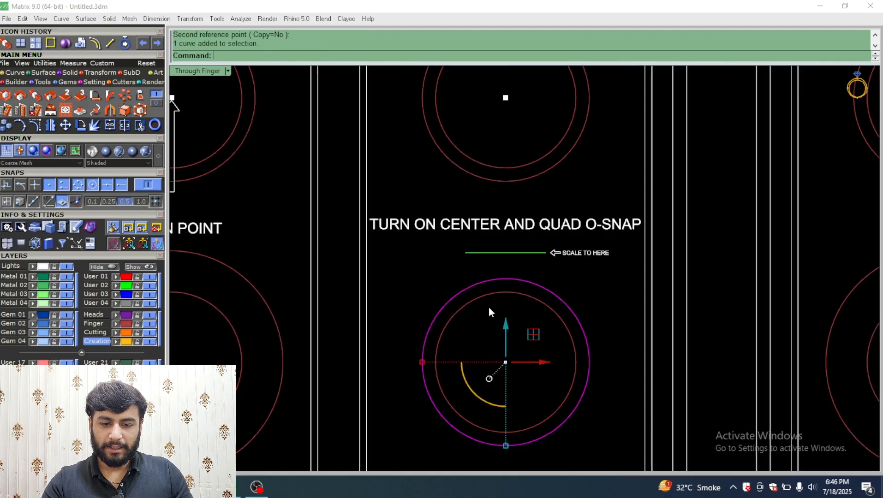
right_click_drag(489, 308, 529, 296)
scroll(467, 307, "down", 5)
scroll(461, 310, "up", 5)
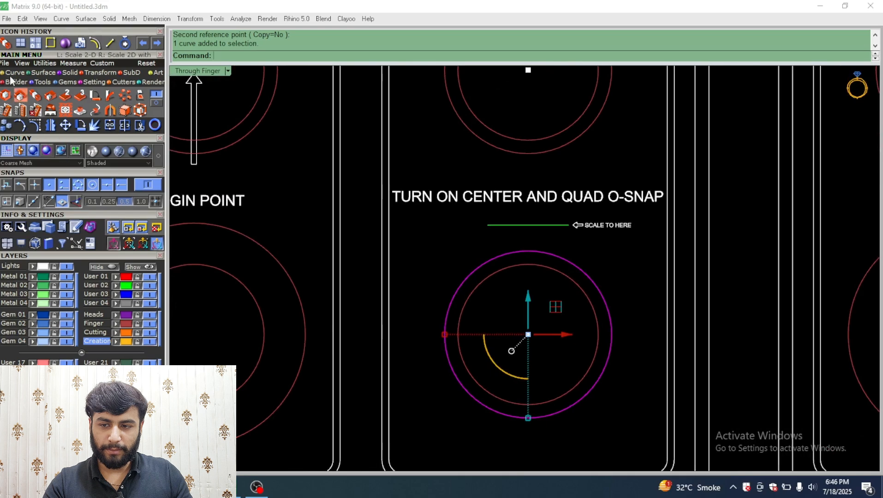
left_click(20, 97)
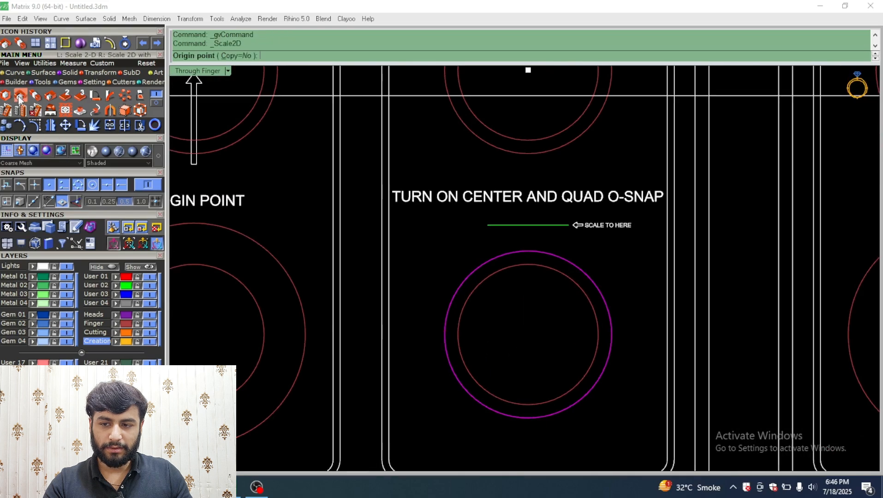
left_click(528, 335)
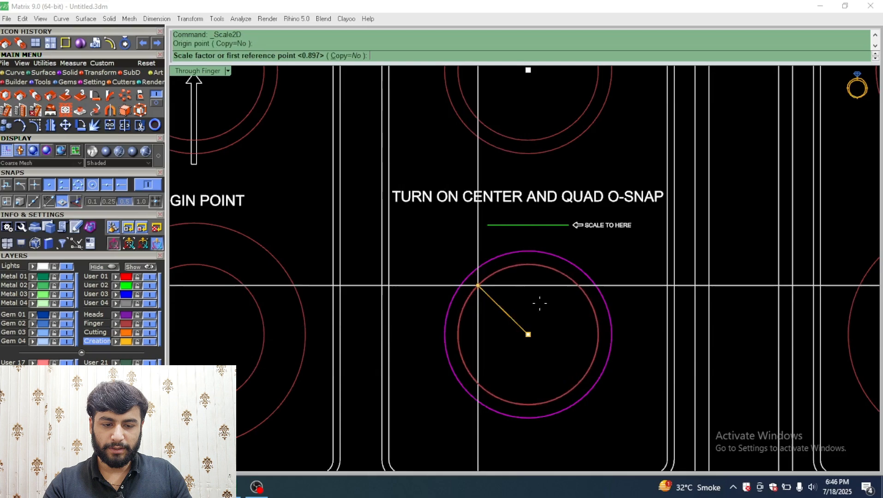
left_click(528, 252)
left_click(529, 226)
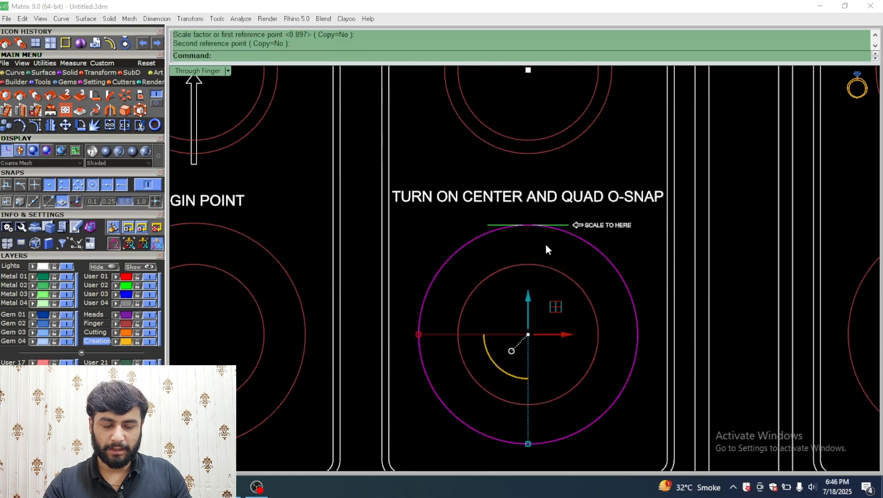
left_click(538, 245)
Step: Scale the outer circle in Demo #5's lower workspace in 2D from its centre, moving the right quadrant out to the green line
scroll(538, 246, "down", 10)
right_click_drag(779, 254, 548, 274)
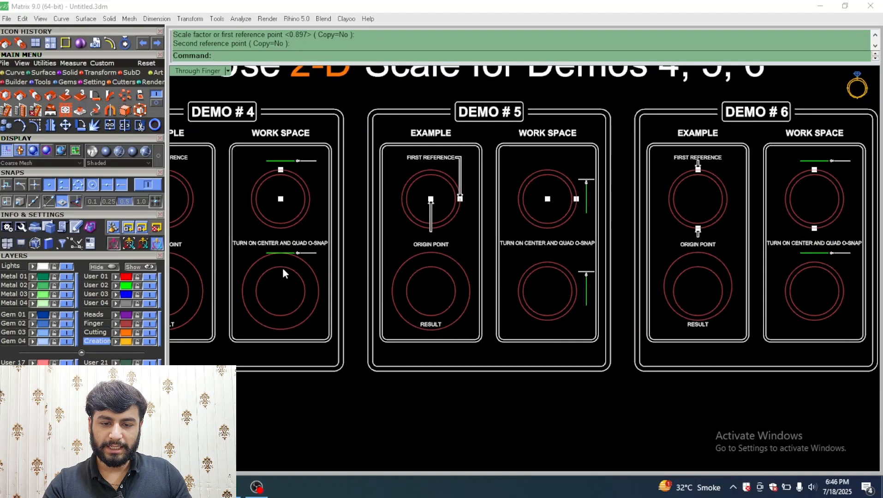
scroll(563, 288, "up", 5)
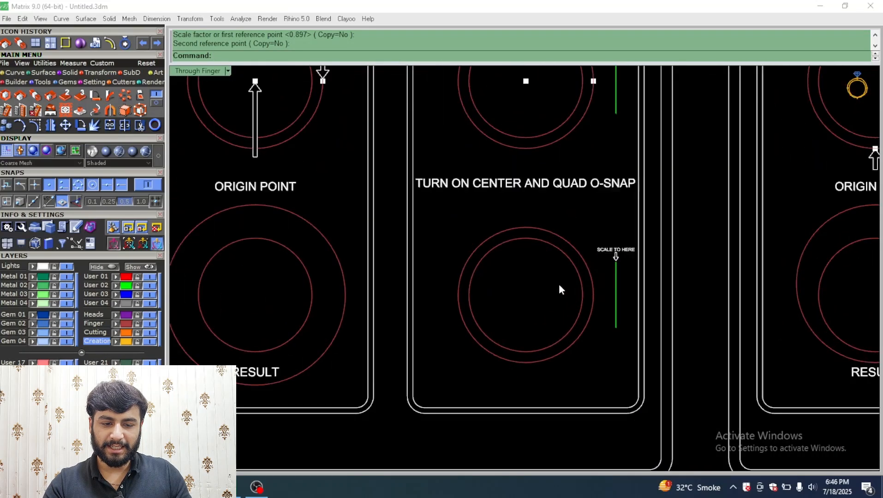
scroll(525, 309, "down", 2)
scroll(526, 311, "up", 2)
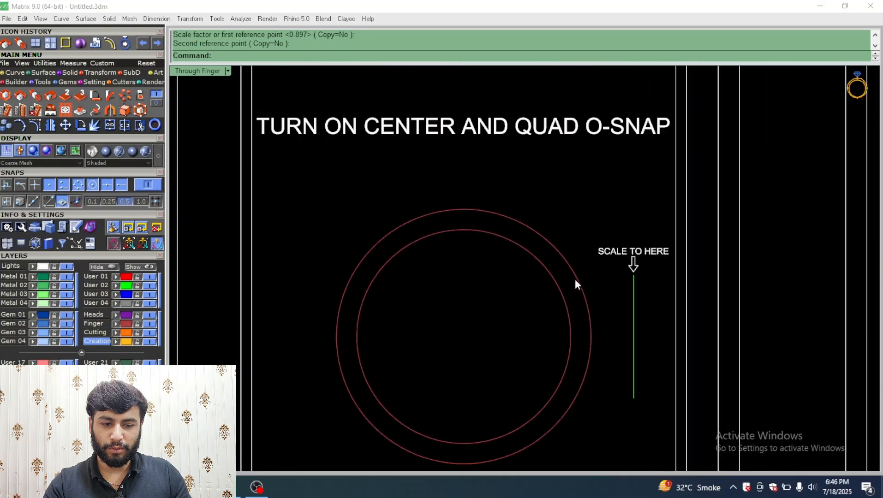
left_click(564, 258)
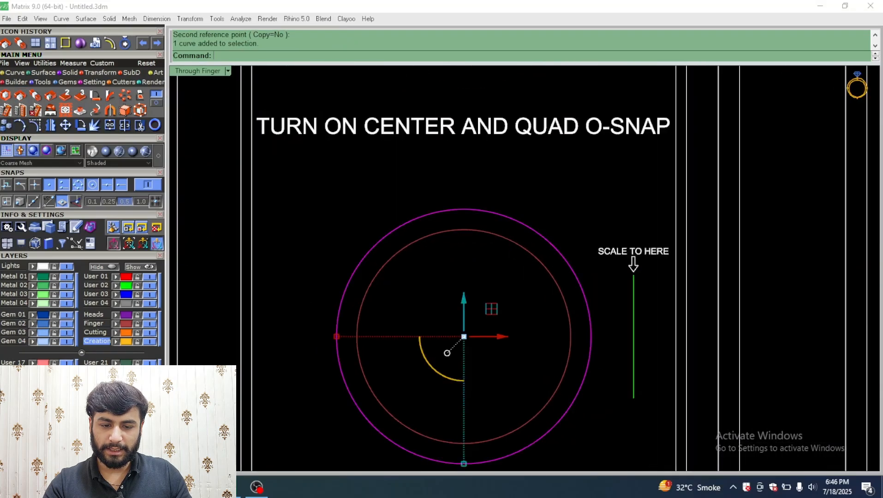
key("space")
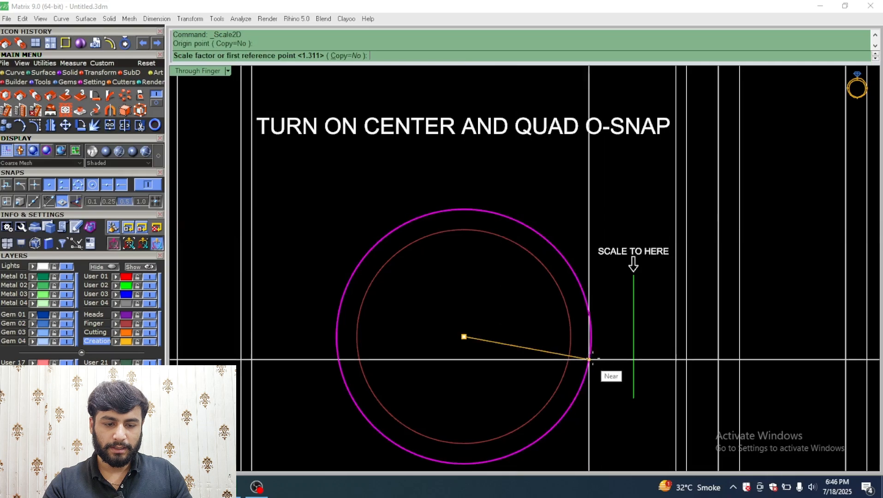
left_click(592, 337)
left_click(633, 337)
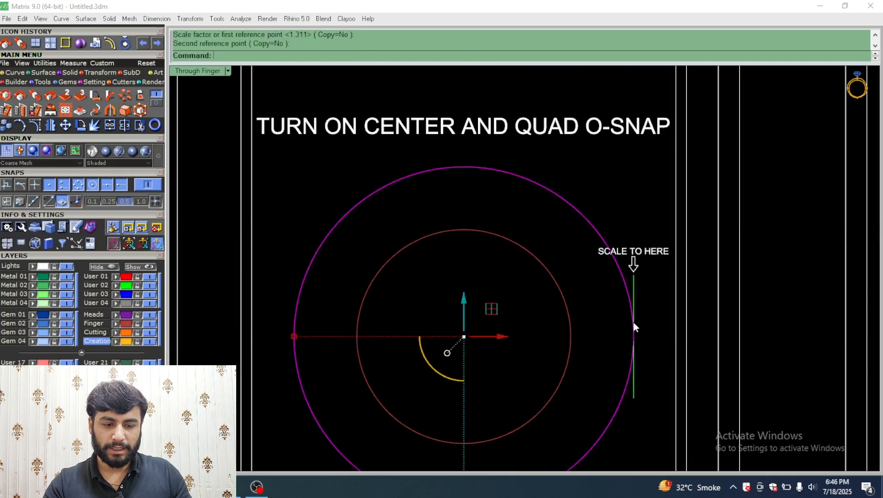
Step: Review the 1-D and 2-D demo boards, comparing the scaled workspace circles with the example results
scroll(514, 235, "down", 10)
scroll(481, 188, "up", 8)
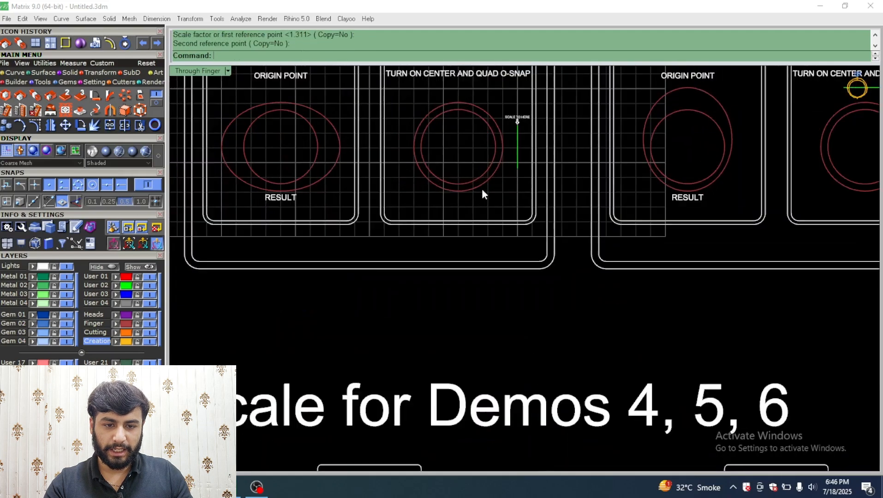
right_click_drag(485, 278, 482, 235)
scroll(479, 201, "down", 9)
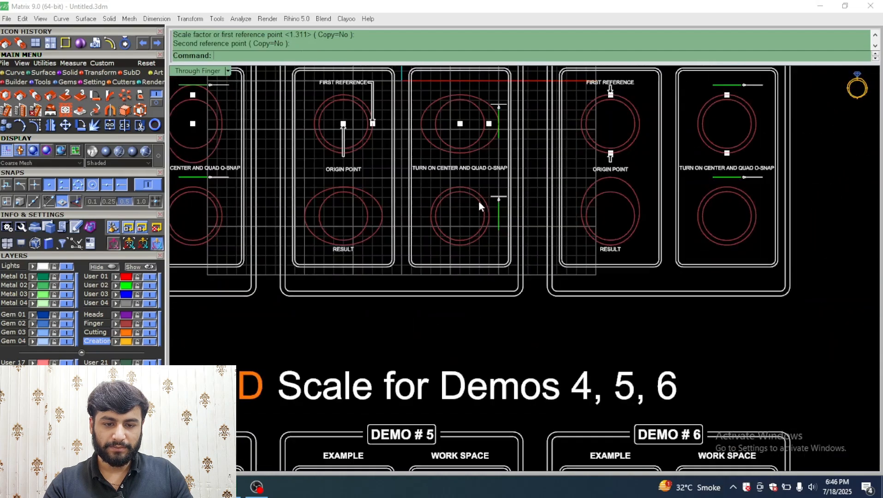
scroll(471, 392, "up", 5)
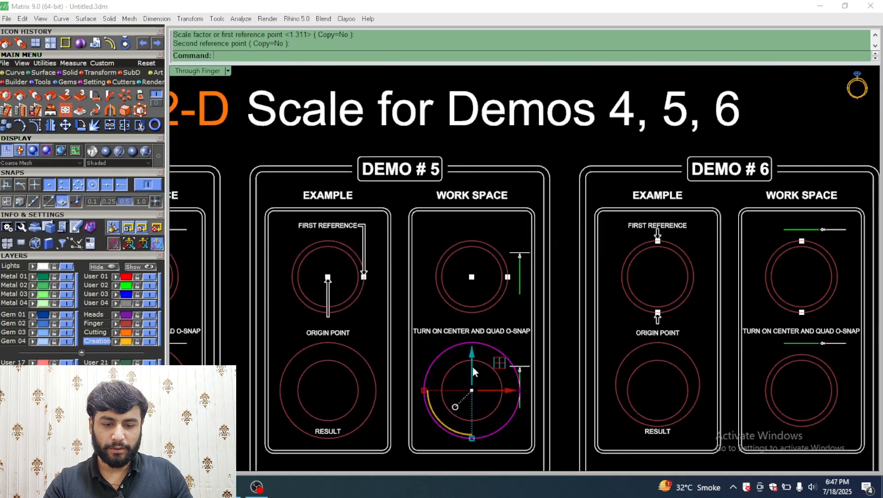
right_click_drag(473, 367, 647, 262)
scroll(644, 263, "down", 3)
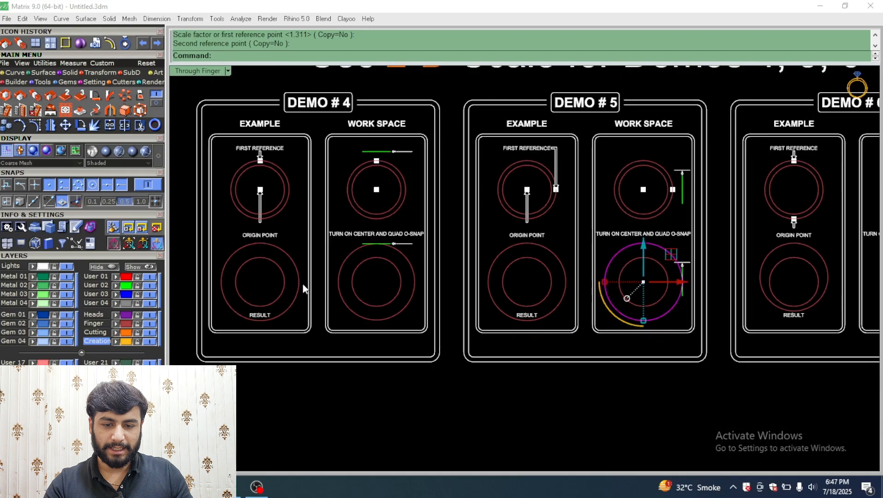
scroll(402, 282, "down", 2)
right_click_drag(415, 286, 468, 365)
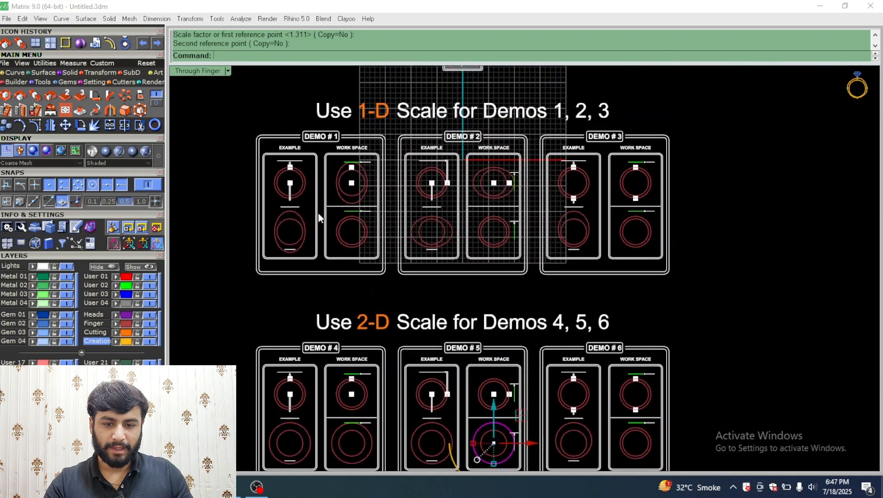
Step: Scale the outer circle in Demo #1's lower workspace in 1D from its centre, moving the top quadrant up to the green line
scroll(319, 215, "up", 10)
right_click_drag(480, 258, 346, 305)
scroll(288, 296, "up", 4)
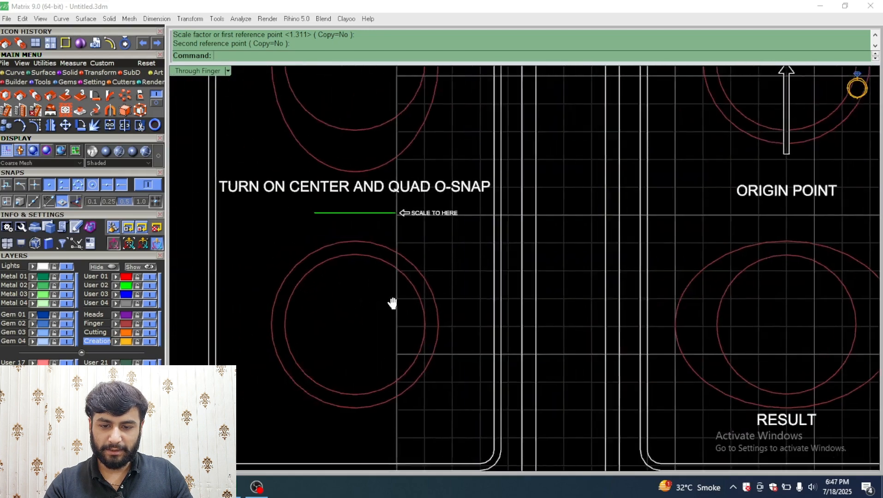
left_click(449, 252)
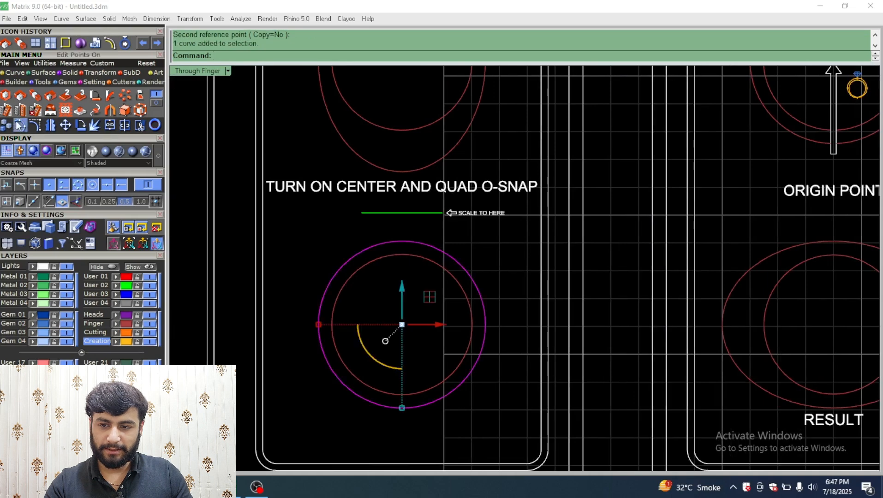
left_click(39, 100)
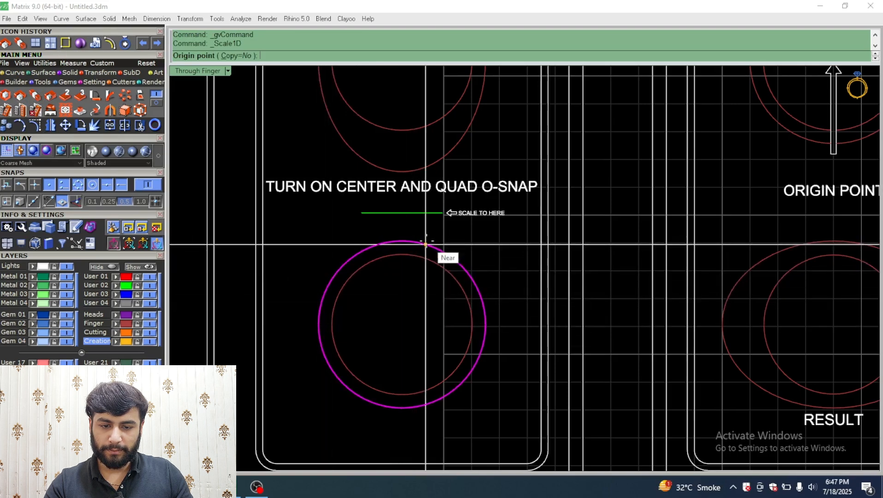
left_click(485, 301)
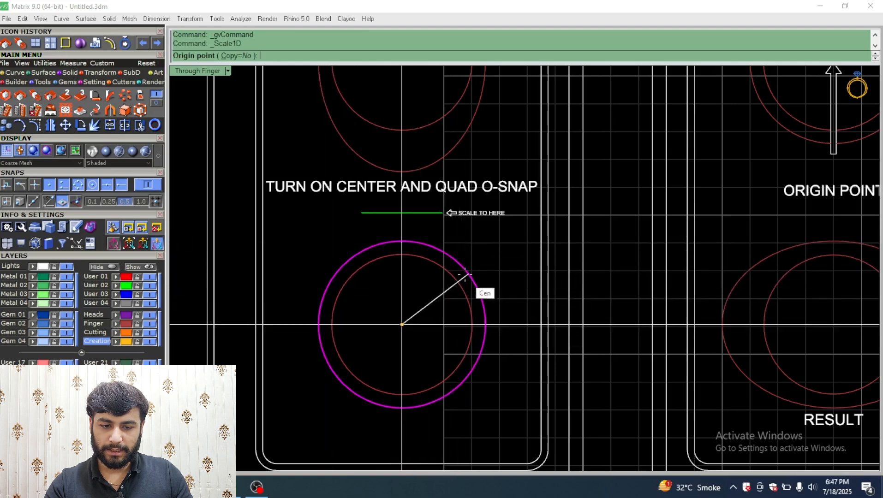
left_click(402, 241)
left_click(402, 213)
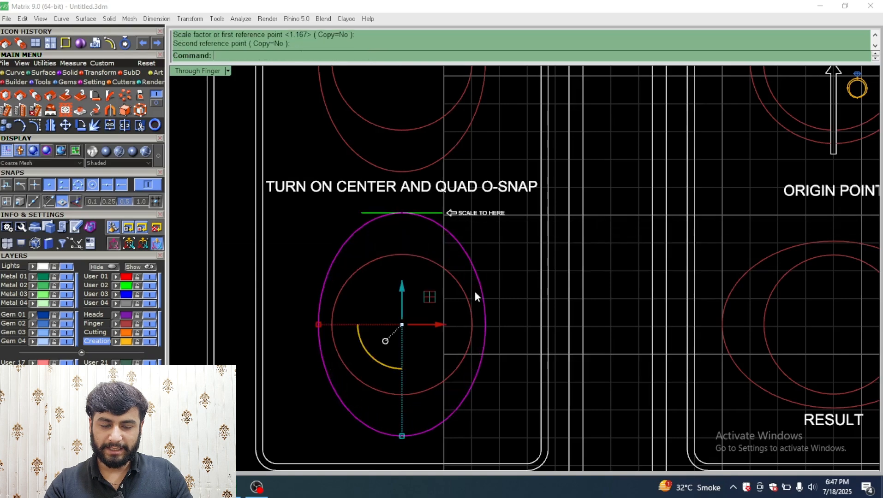
Step: Scale the outer circle in Demo #2's lower workspace in 1D from its centre, moving the right quadrant out just past the green line
scroll(392, 273, "down", 5)
right_click_drag(745, 290, 445, 288)
scroll(446, 280, "up", 8)
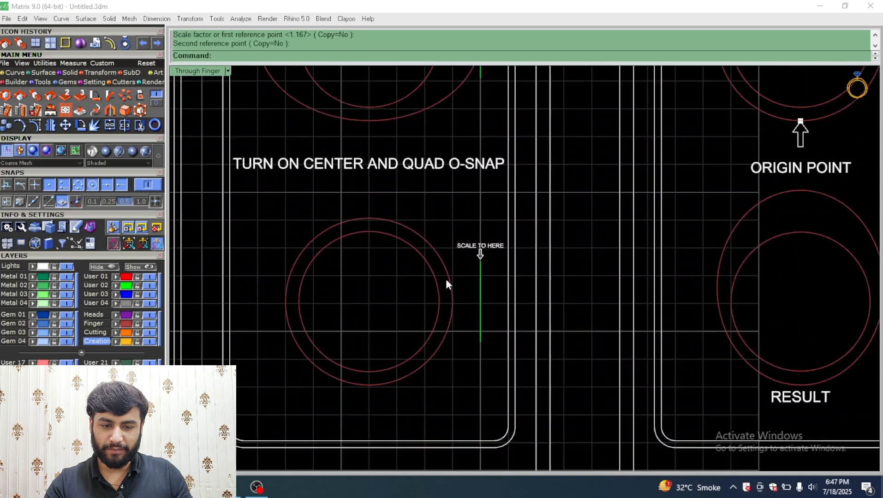
left_click(446, 275)
right_click(412, 293)
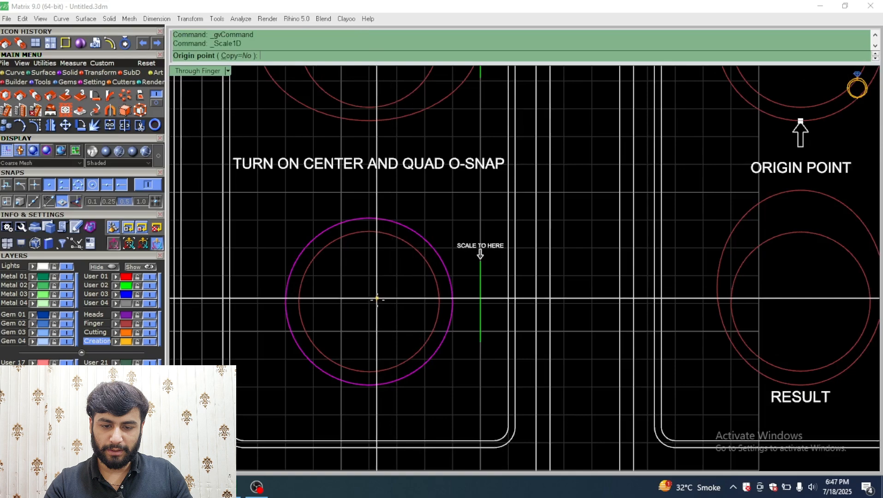
left_click(434, 253)
left_click(454, 302)
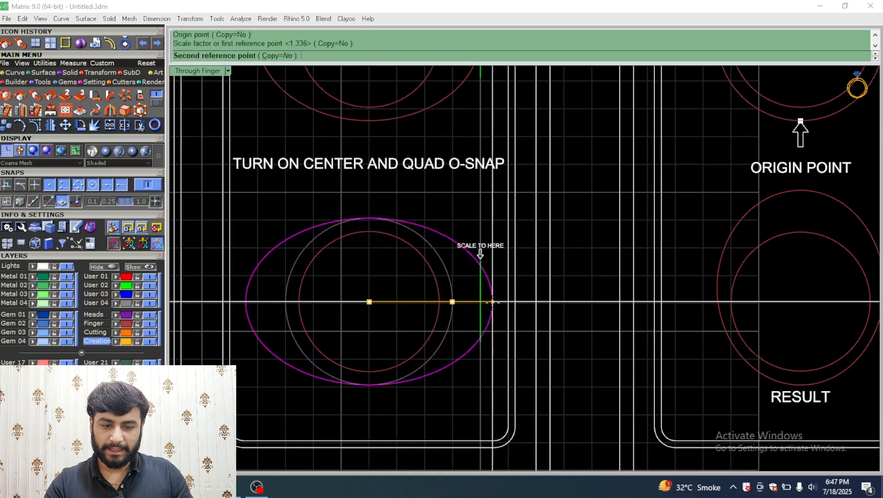
left_click(493, 303)
scroll(493, 303, "down", 5)
key("Escape")
scroll(548, 270, "down", 3)
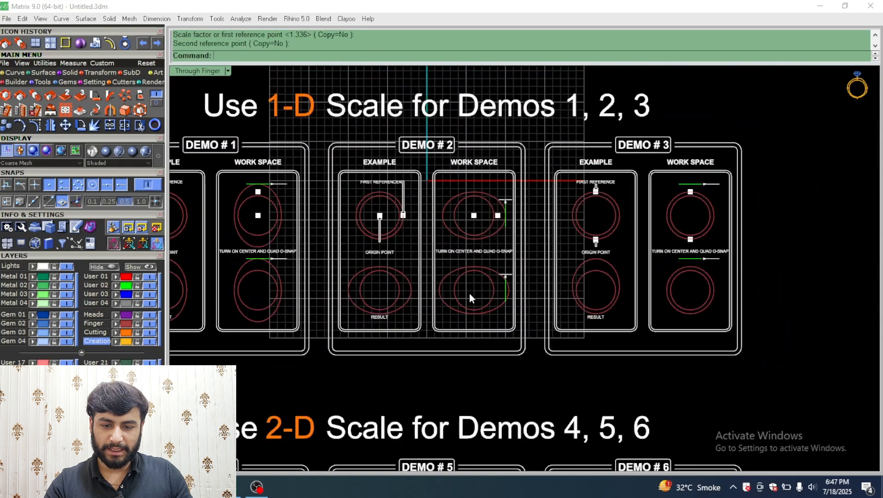
Step: Compare the 1-D scaled workspace curves in Demos 1 and 2 with the 2-D scaled circles in Demos 4 and 5
scroll(469, 294, "up", 2)
left_click(337, 286)
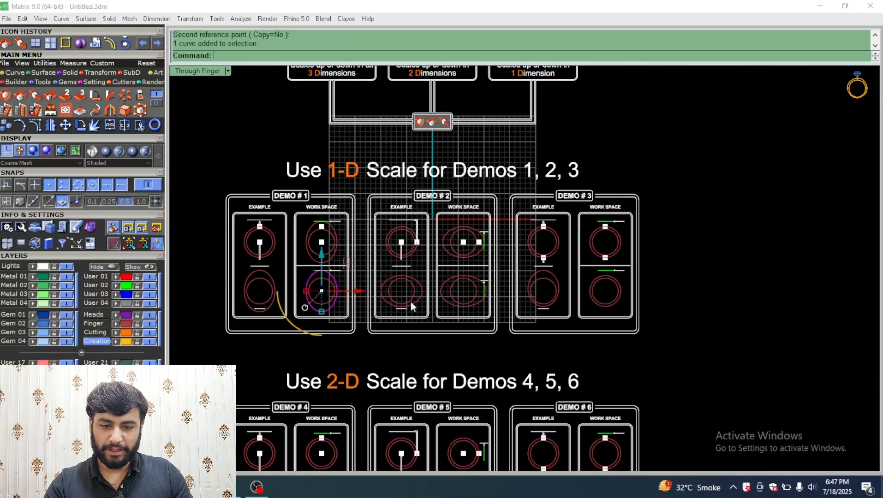
left_click(447, 282)
right_click_drag(396, 396, 370, 195)
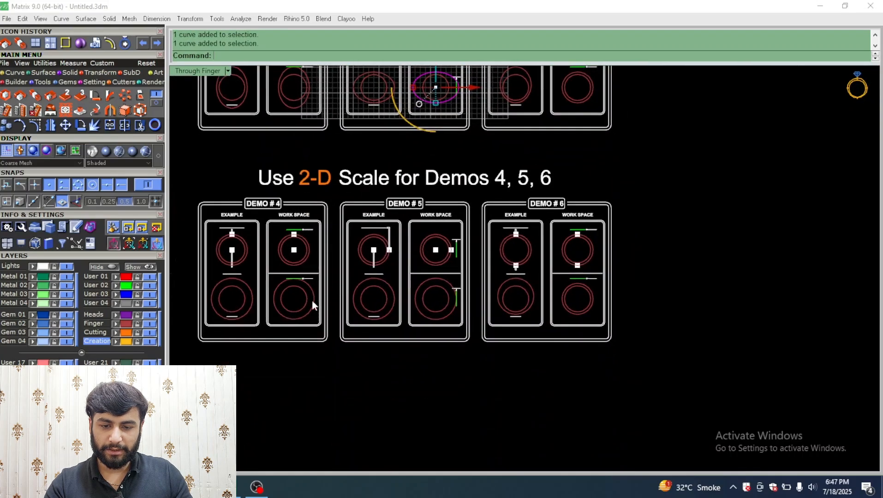
scroll(310, 303, "up", 8)
right_click_drag(383, 265, 484, 323)
right_click_drag(710, 294, 666, 213)
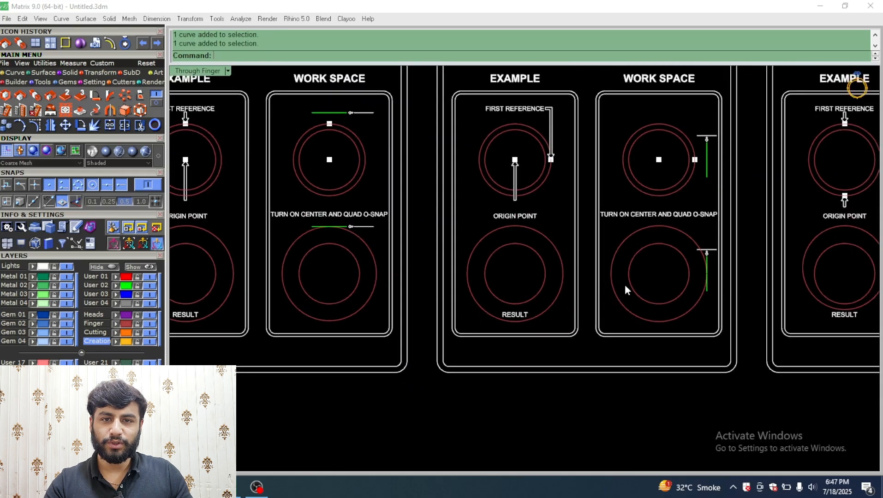
scroll(622, 285, "down", 3)
scroll(539, 267, "up", 4)
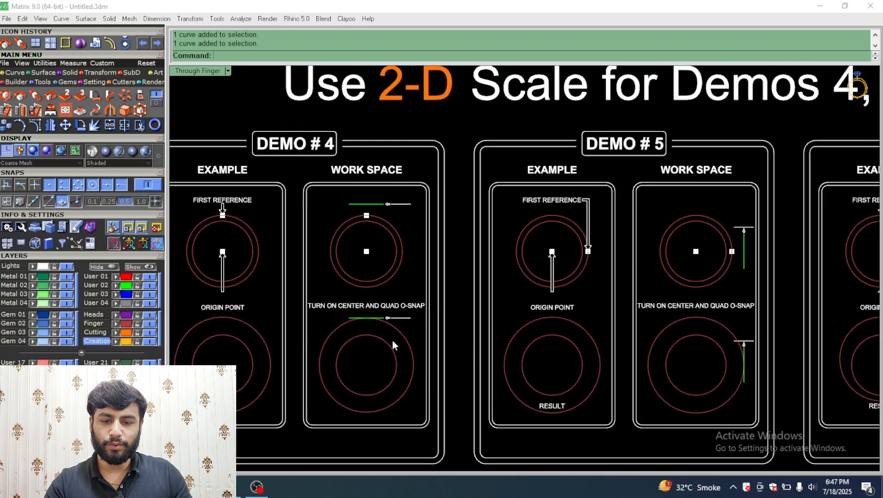
scroll(453, 265, "down", 4)
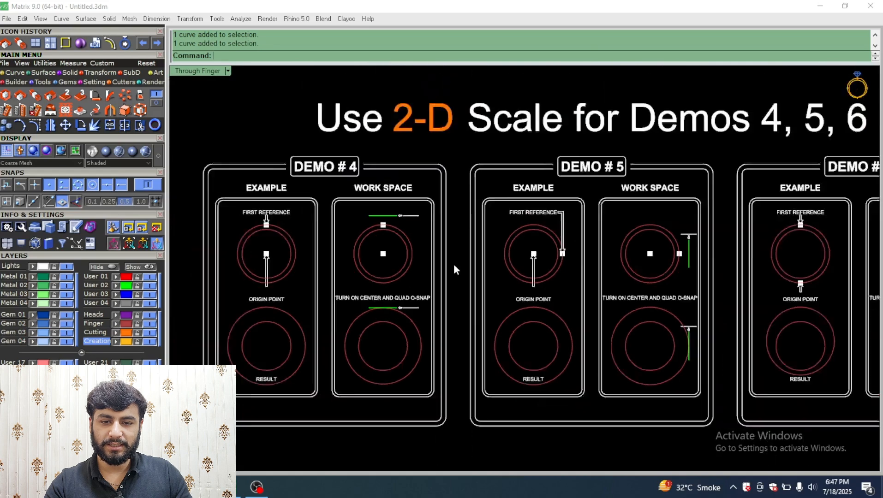
Step: Examine Demo #6's example, including its origin and first reference points, alongside its workspace circles
right_click_drag(549, 293, 402, 333)
scroll(449, 348, "up", 7)
scroll(403, 332, "down", 7)
scroll(494, 342, "up", 3)
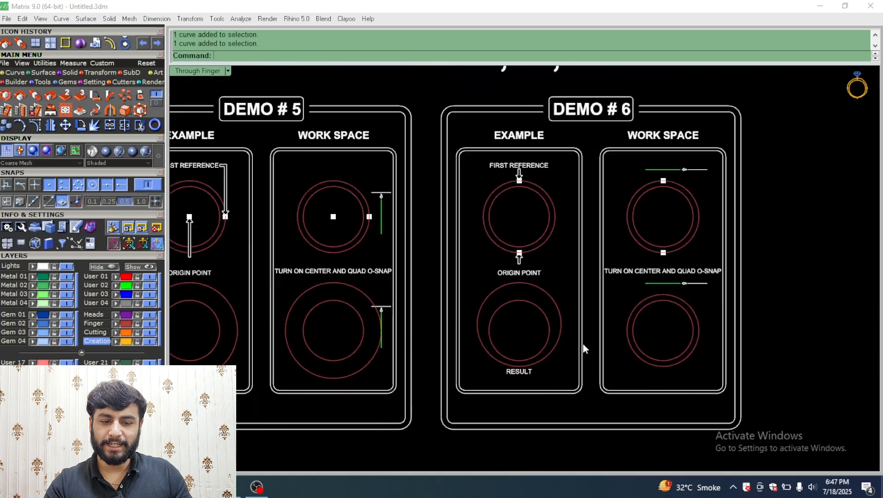
right_click_drag(583, 351, 436, 321)
scroll(363, 316, "up", 3)
right_click_drag(323, 259, 302, 258)
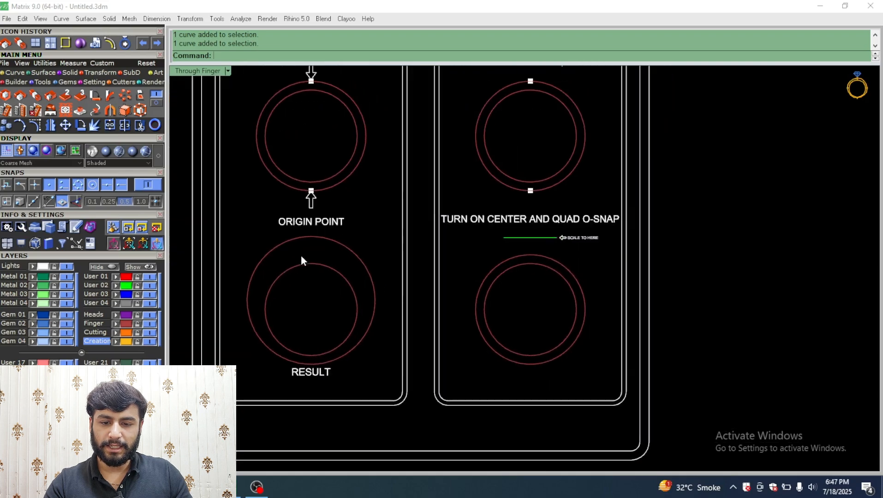
Step: Move the outer result circle of Demo #6's example into the empty space to the right of the board
left_click(335, 240)
scroll(321, 307, "down", 4)
left_click_drag(357, 303, 646, 301)
left_click(625, 228)
scroll(561, 316, "down", 2)
scroll(549, 291, "down", 6)
scroll(516, 188, "up", 5)
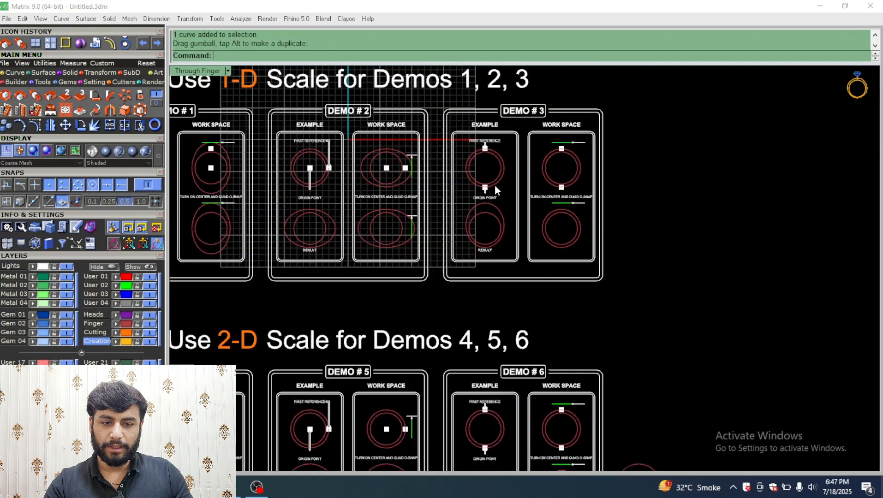
Step: Move Demo #3's outer result oval beside the relocated Demo #6 circle, and shrink that circle uniformly with the gumball
left_click(493, 208)
scroll(503, 205, "down", 3)
left_click_drag(503, 206, 558, 317)
scroll(602, 318, "up", 3)
left_click(539, 391)
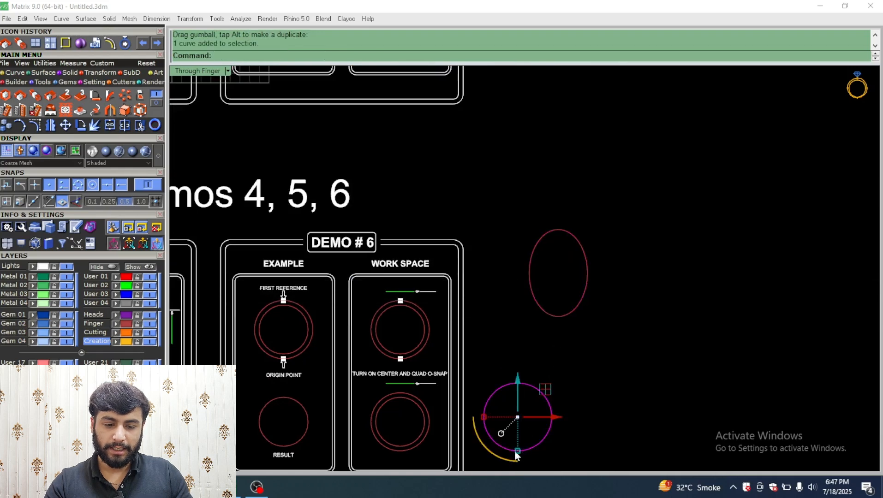
mouse_move(516, 455)
left_mouse_down("shift")
mouse_move(516, 433)
mouse_move(517, 442)
left_mouse_up("shift")
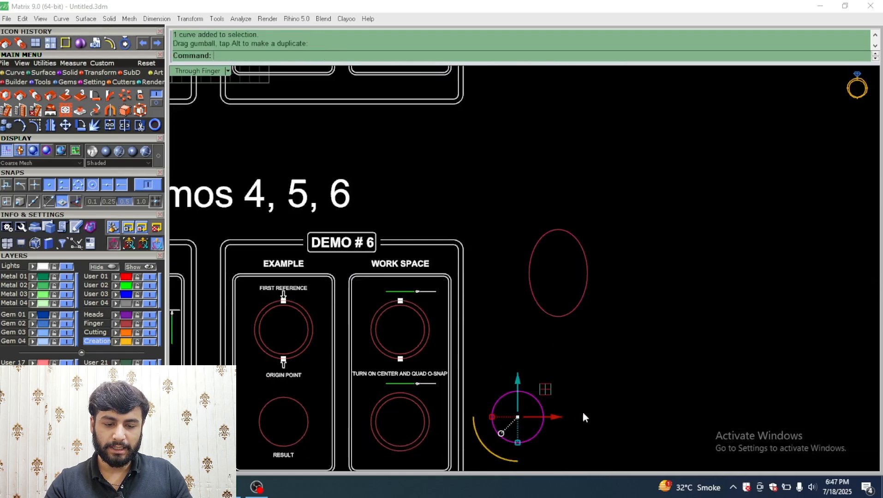
Step: Undo the circle's scaling and the moves of the Demo #3 and Demo #6 example curves
right_click_drag(583, 413, 617, 319)
key("ctrl+z")
key("ctrl+z")
key("ctrl+z")
key("ctrl+z")
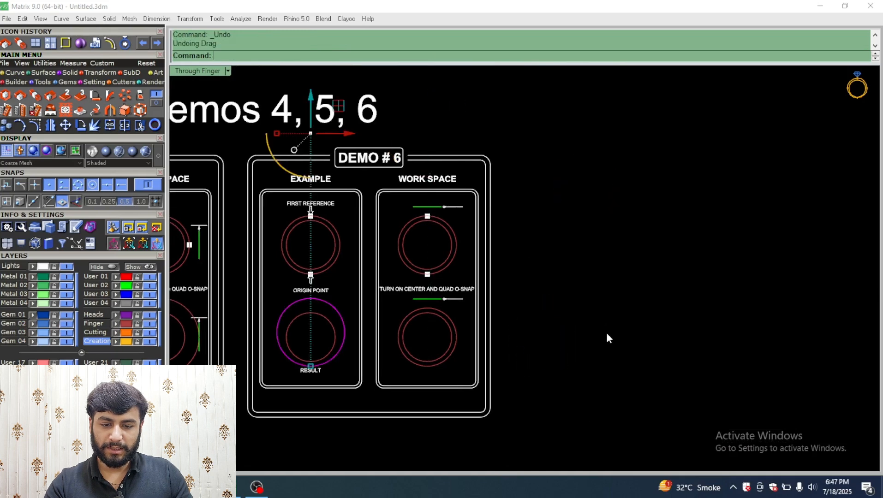
Step: Scale the outer circle in Demo #6's lower workspace in 2D from its bottom quadrant, moving the top quadrant up to the green line
left_click(606, 333)
scroll(434, 330, "up", 8)
right_click_drag(455, 310, 490, 281)
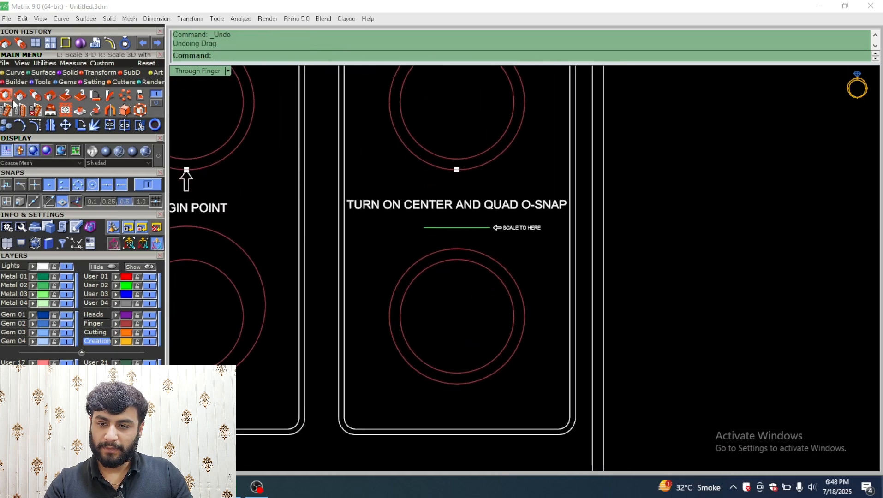
left_click(438, 257)
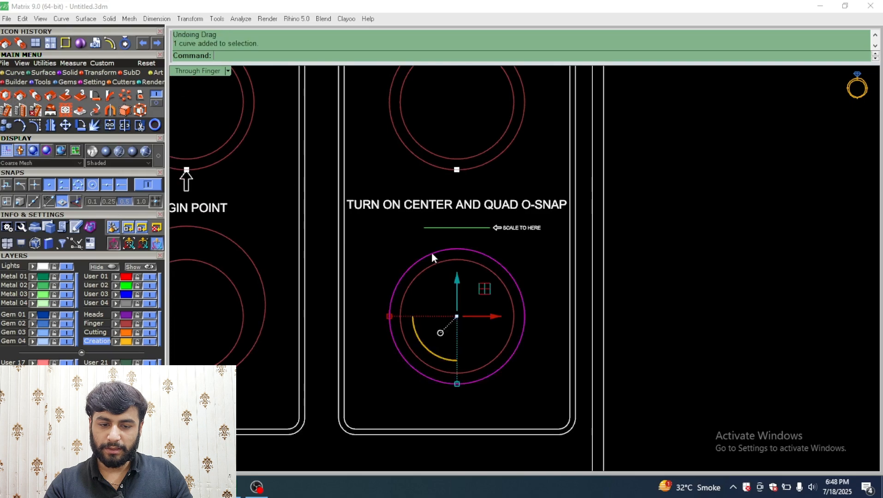
left_click(20, 96)
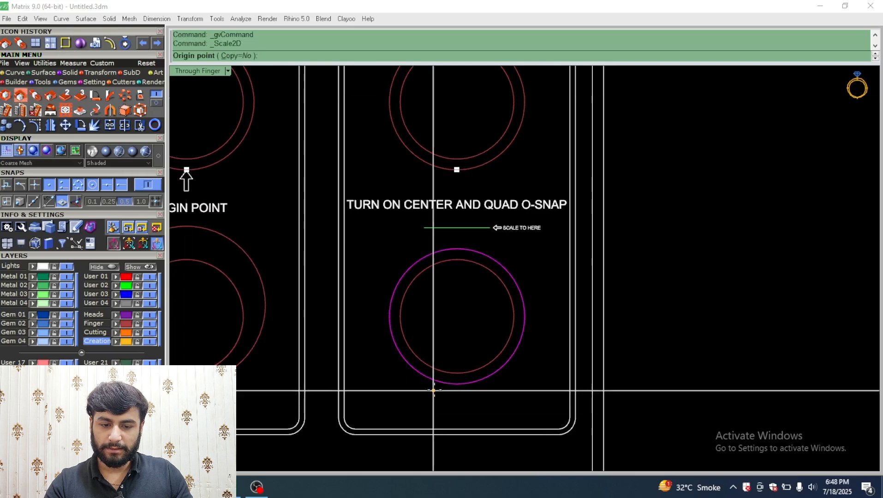
left_click(457, 384)
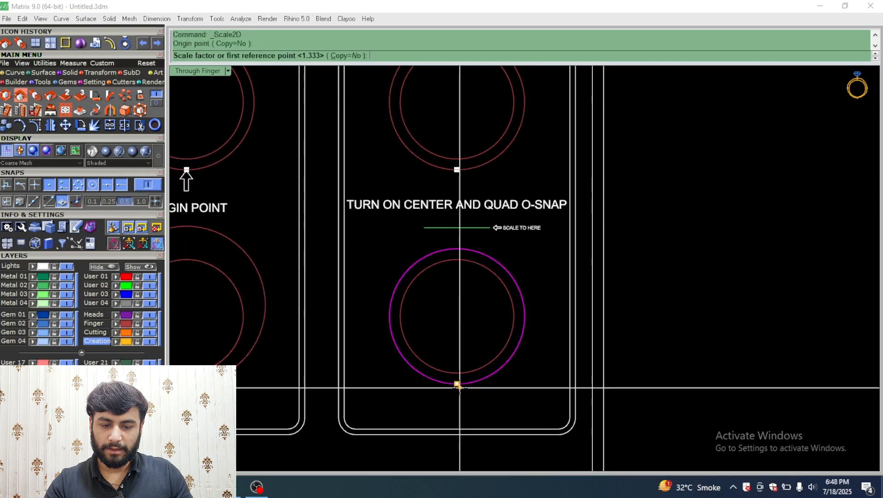
left_click(457, 249)
left_click(460, 227)
scroll(480, 260, "down", 5)
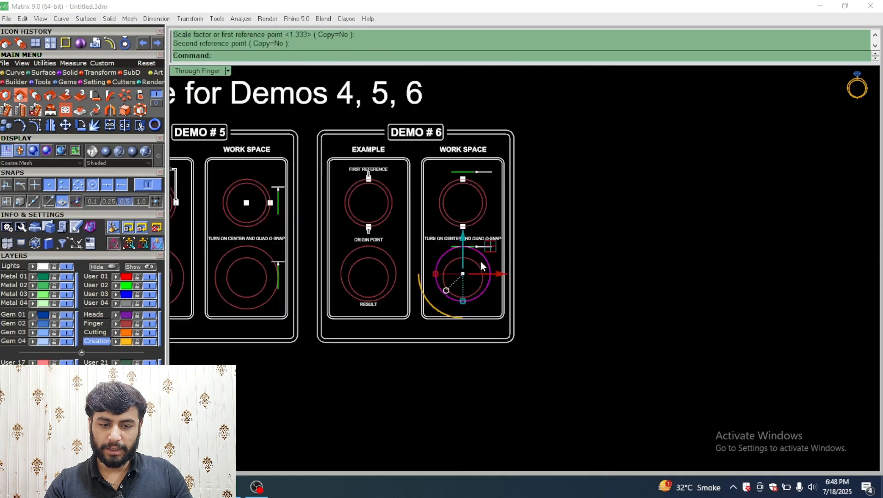
Step: Clear the selection and review all the 1-D and 2-D demo boards against their example results
scroll(521, 277, "down", 3)
scroll(512, 279, "up", 4)
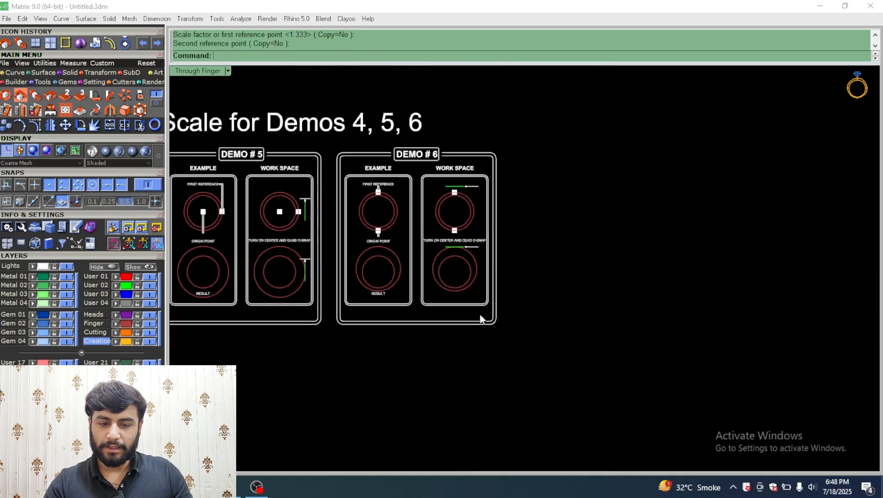
scroll(460, 320, "down", 3)
scroll(403, 220, "up", 3)
scroll(611, 287, "down", 5)
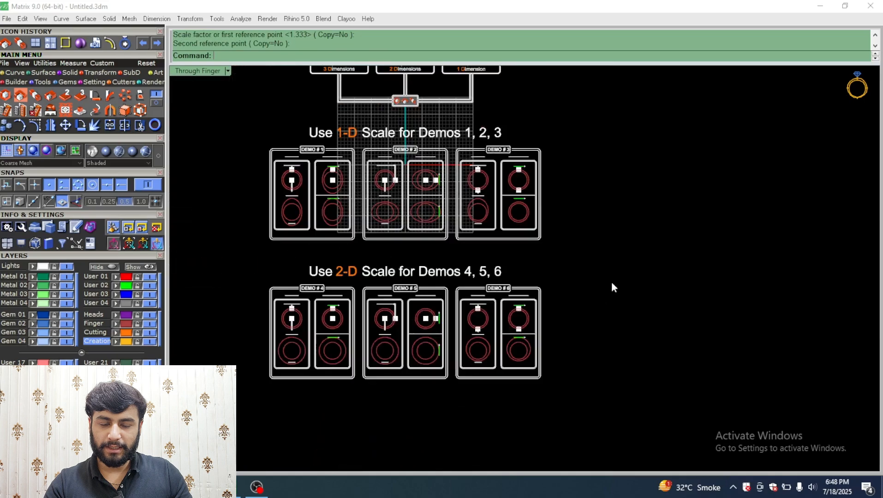
right_click_drag(598, 258, 588, 282)
scroll(475, 323, "up", 4)
scroll(475, 323, "down", 4)
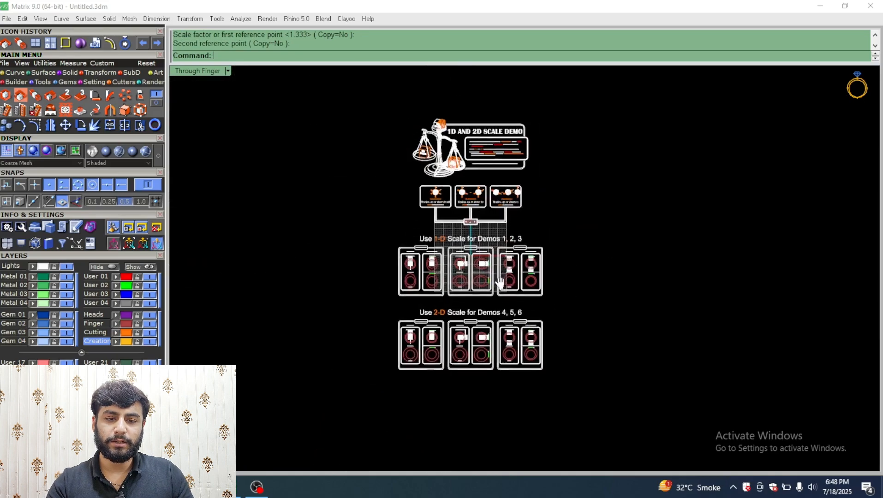
Step: Delete the entire 1D and 2D Scale demo from the scene
left_click_drag(586, 81, 313, 394)
key("Delete")
key("Delete")
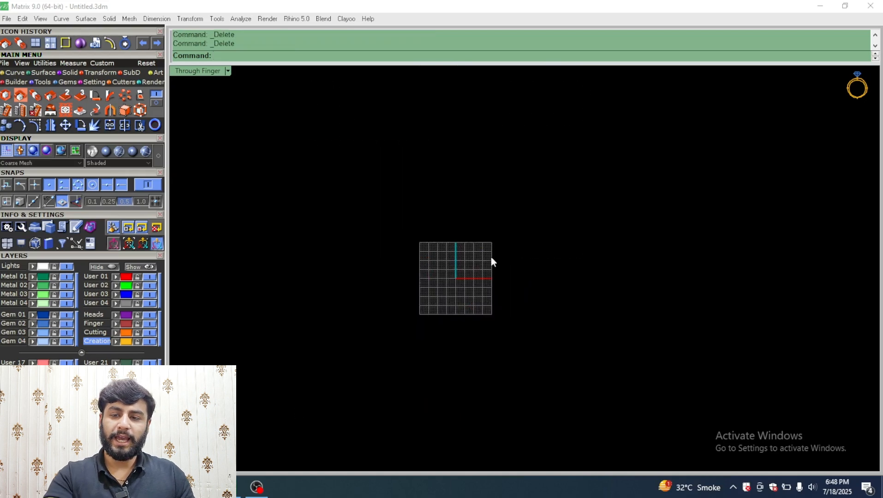
Step: Import the demo file 06 3D Scale.3dm from the Curves demos folder
left_click(5, 18)
left_click(40, 246)
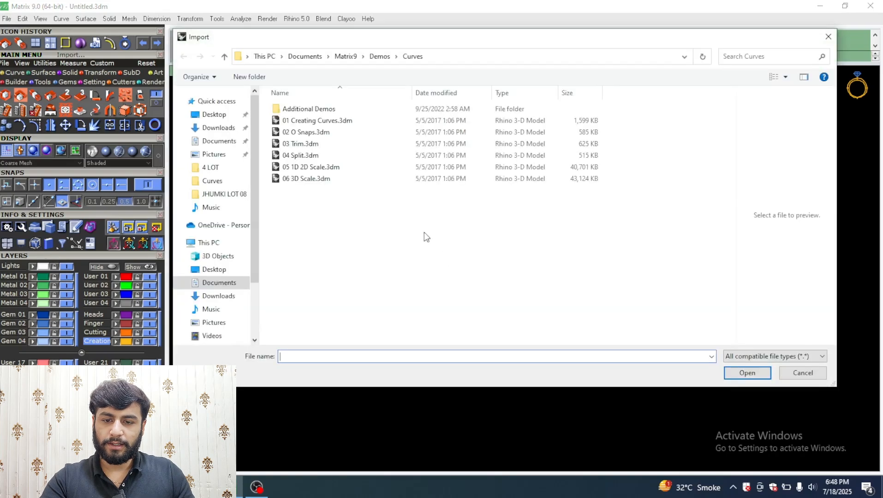
double_click(339, 183)
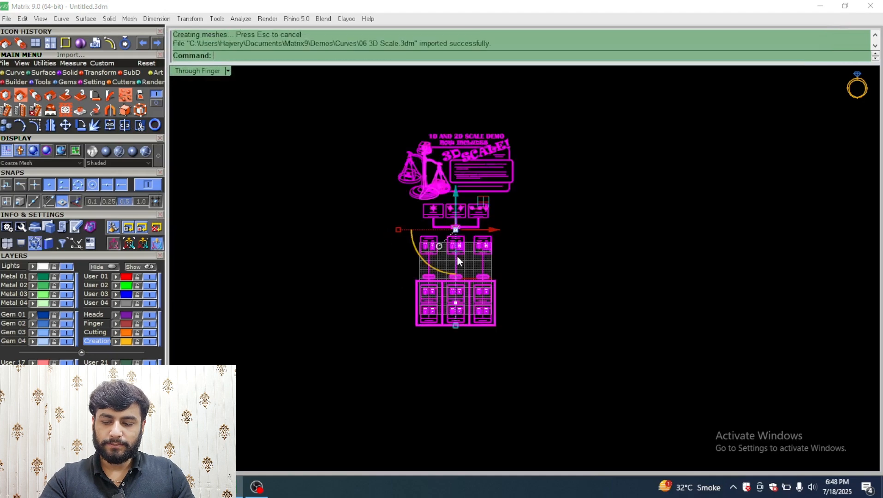
Step: Examine the imported 3D Scale demo boards and cubes from several angles in a maximized Perspective view, and return to the four-view layout
double_click(210, 70)
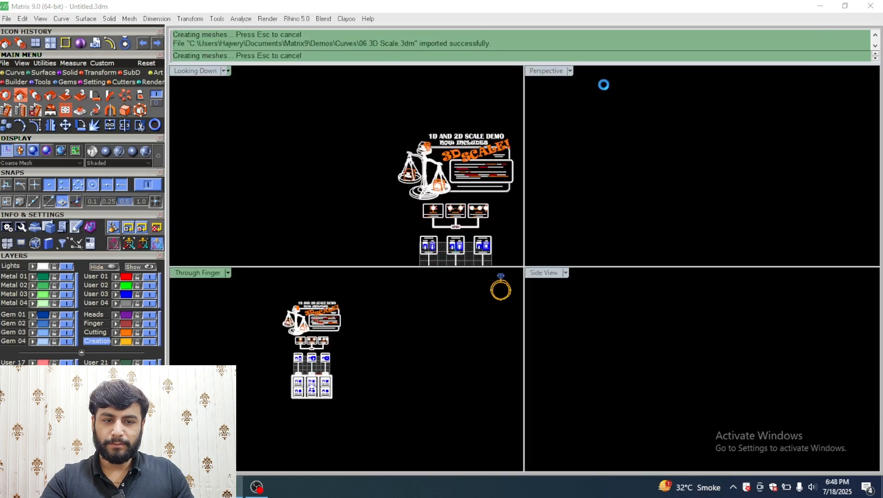
double_click(549, 71)
scroll(456, 315, "up", 3)
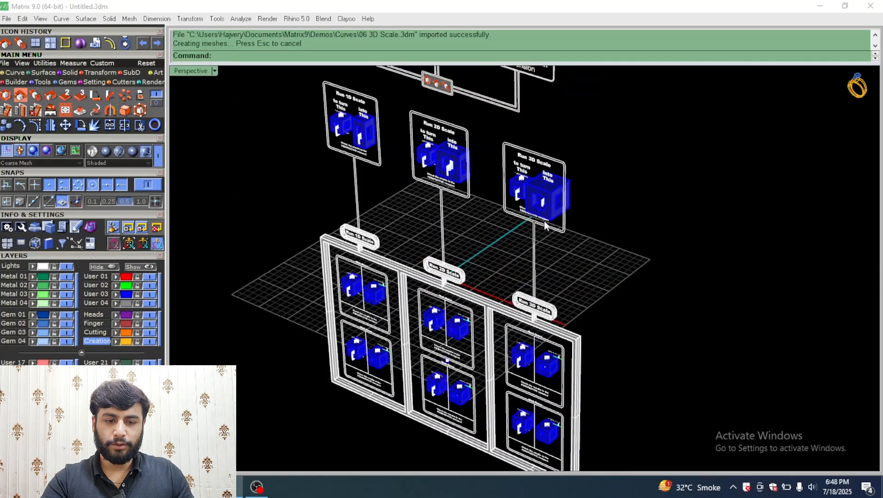
right_click_drag(456, 315, 569, 399)
scroll(572, 382, "up", 4)
right_click_drag(631, 356, 397, 313)
scroll(513, 324, "down", 5)
scroll(396, 314, "up", 4)
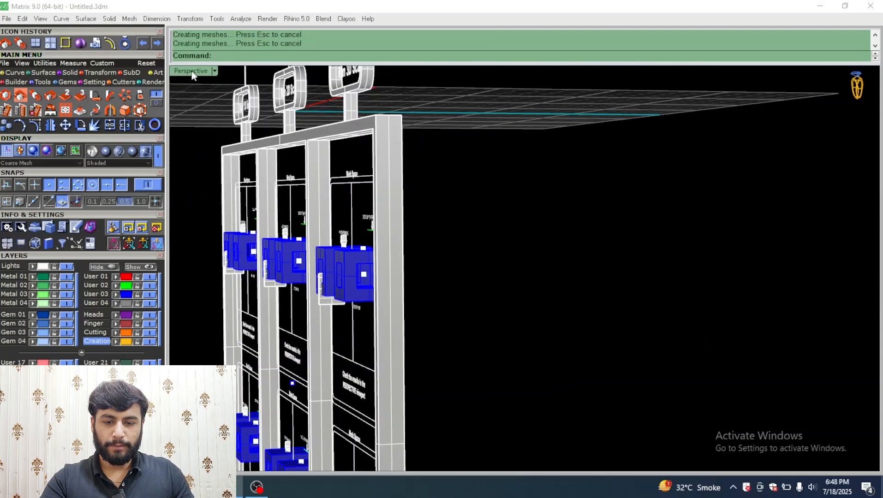
scroll(454, 232, "down", 4)
scroll(507, 258, "up", 4)
double_click(205, 71)
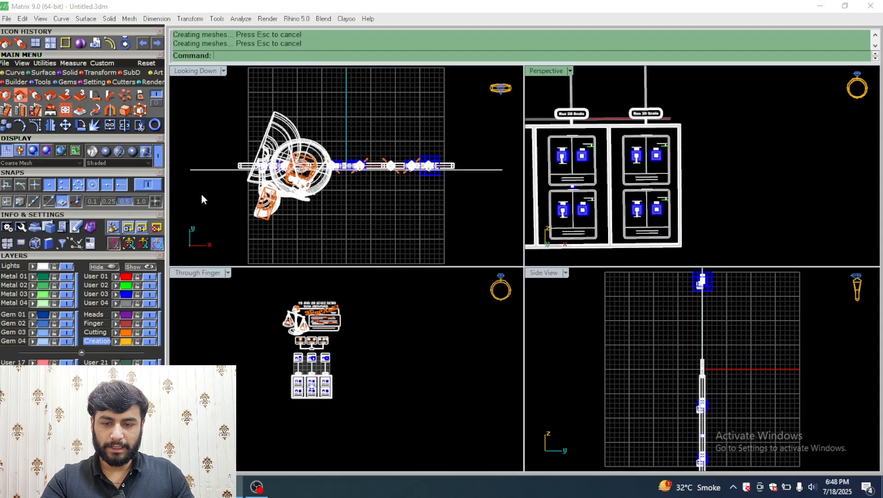
Step: Maximize the Through Finger view and set its display mode to Plastic
double_click(211, 276)
scroll(472, 255, "up", 3)
scroll(363, 311, "up", 2)
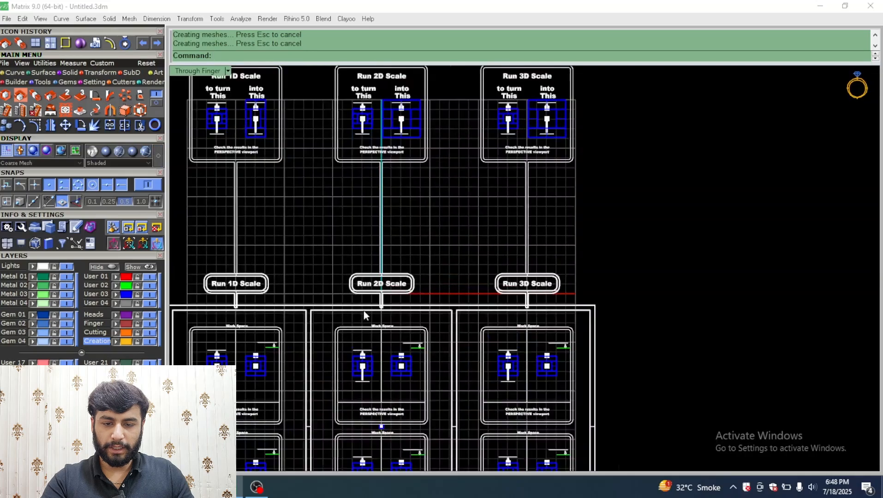
scroll(400, 221, "up", 2)
right_click_drag(588, 247, 504, 232)
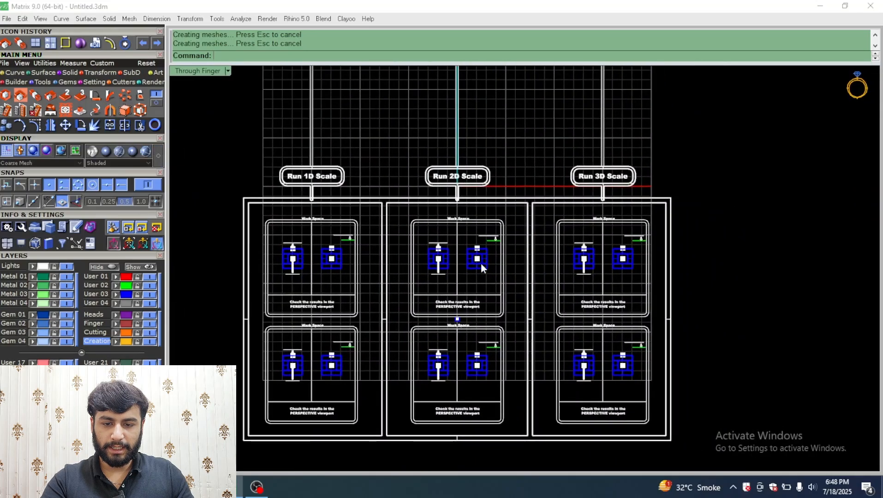
scroll(340, 223, "down", 4)
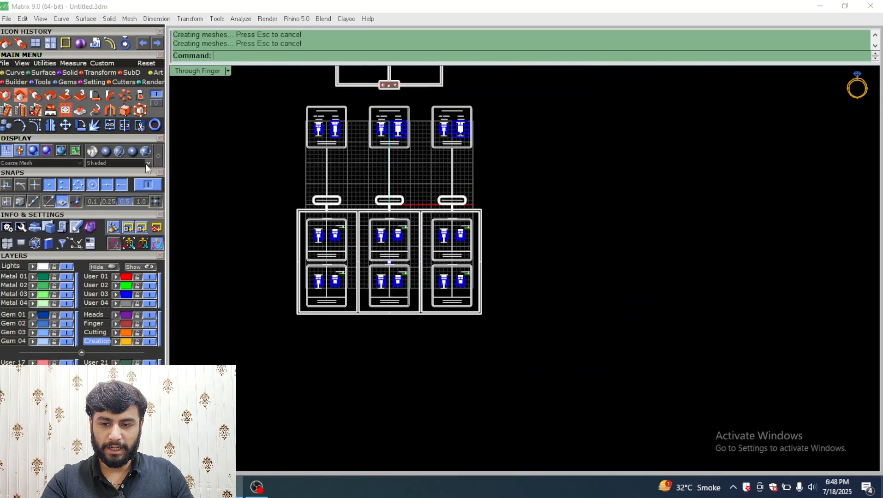
left_click(147, 164)
scroll(115, 315, "down", 3)
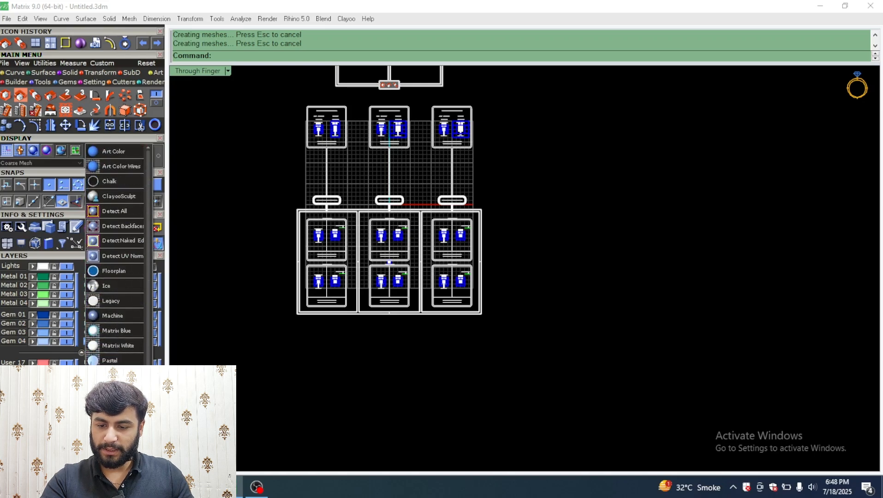
left_click(116, 375)
Step: Scale the practice cube in the upper Run 1D Scale workspace with 3D Scale, from its center and first reference point to the scale-up arrow
scroll(354, 249, "up", 10)
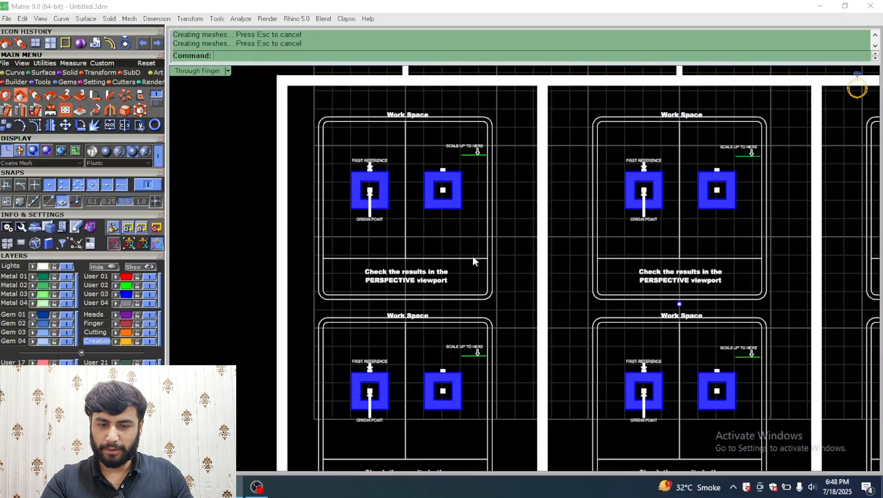
right_click_drag(473, 255, 425, 222)
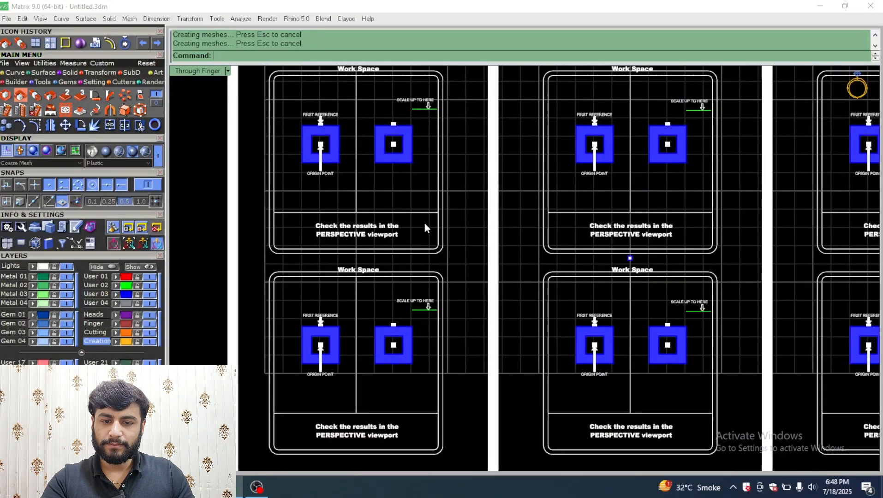
scroll(350, 169, "up", 3)
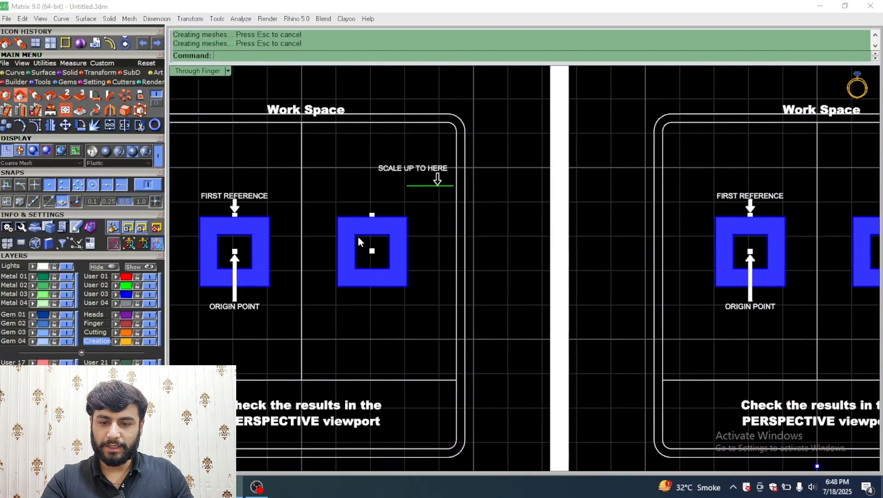
left_click(355, 227)
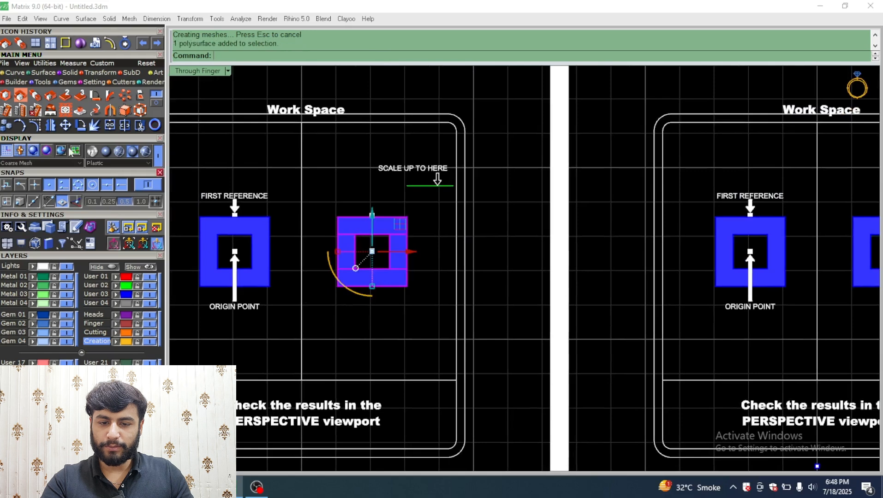
left_click(6, 97)
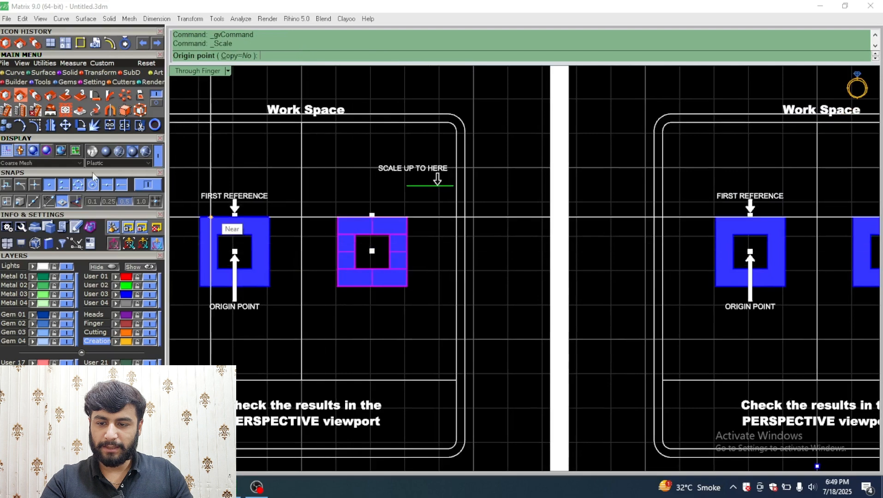
left_click(372, 251)
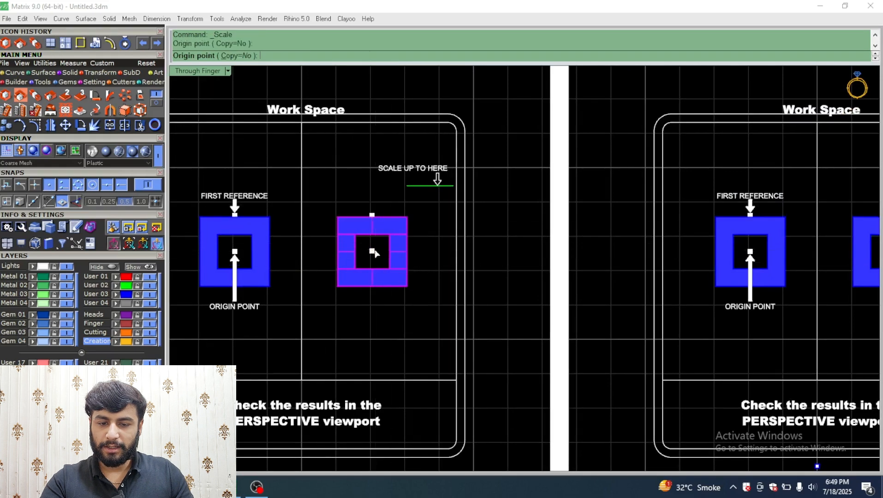
left_click(372, 214)
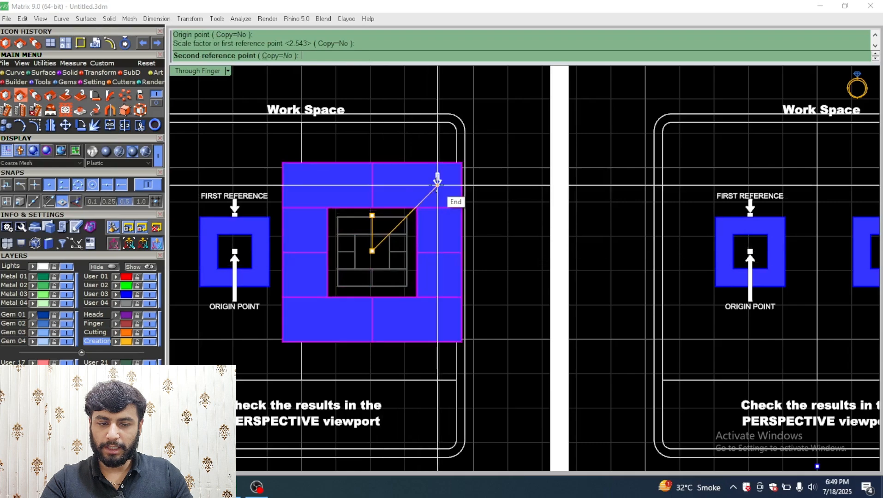
left_click(438, 184)
scroll(440, 190, "down", 3)
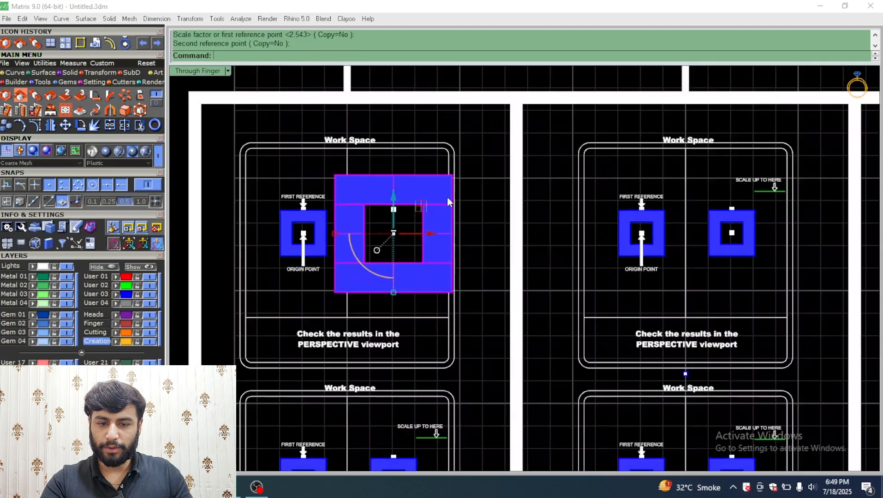
Step: Examine the scaled cube in the Run 1D Scale section from several angles in a maximized Perspective view
right_click_drag(455, 241, 397, 296)
scroll(416, 213, "down", 4)
scroll(427, 232, "up", 2)
double_click(211, 72)
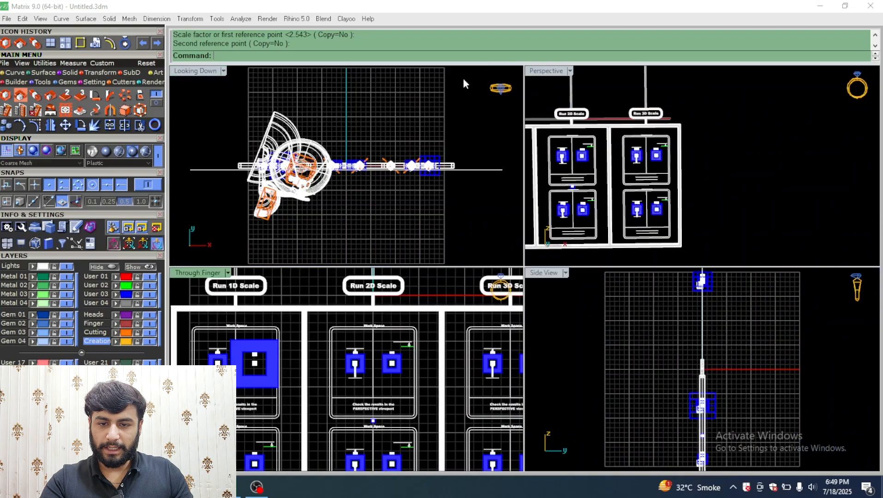
double_click(554, 71)
scroll(687, 236, "down", 7)
scroll(436, 263, "up", 5)
mouse_move(436, 263)
right_mouse_down()
mouse_move(591, 295)
mouse_move(680, 272)
mouse_move(595, 297)
mouse_move(467, 288)
mouse_move(450, 272)
right_mouse_up()
scroll(450, 273, "down", 5)
scroll(457, 243, "up", 5)
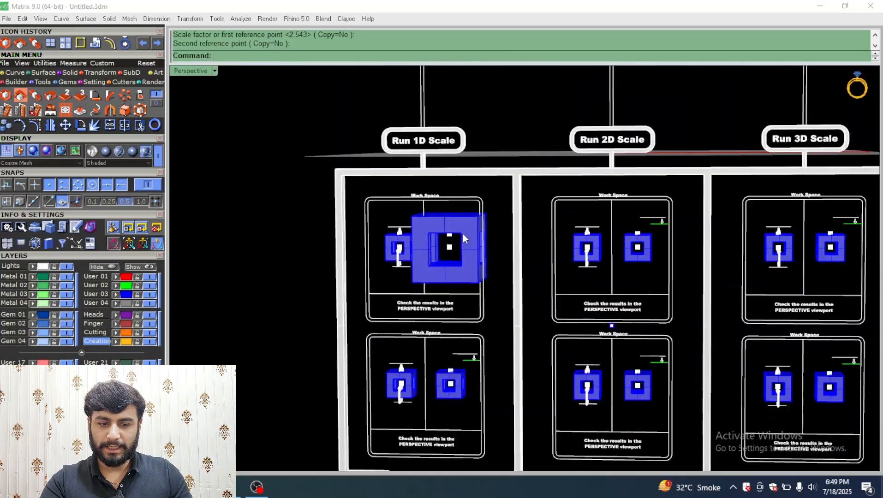
right_click_drag(463, 234, 568, 208)
scroll(367, 264, "up", 6)
scroll(469, 256, "down", 7)
scroll(469, 256, "up", 3)
scroll(445, 147, "up", 8)
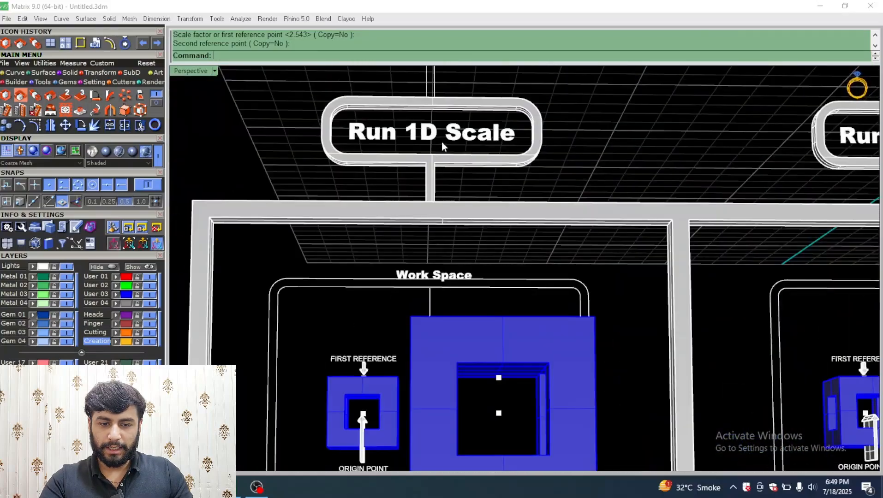
scroll(418, 130, "down", 8)
scroll(434, 133, "down", 7)
scroll(444, 178, "up", 7)
right_click_drag(445, 178, 425, 196)
scroll(424, 197, "down", 8)
scroll(427, 199, "up", 9)
right_click_drag(478, 194, 508, 197)
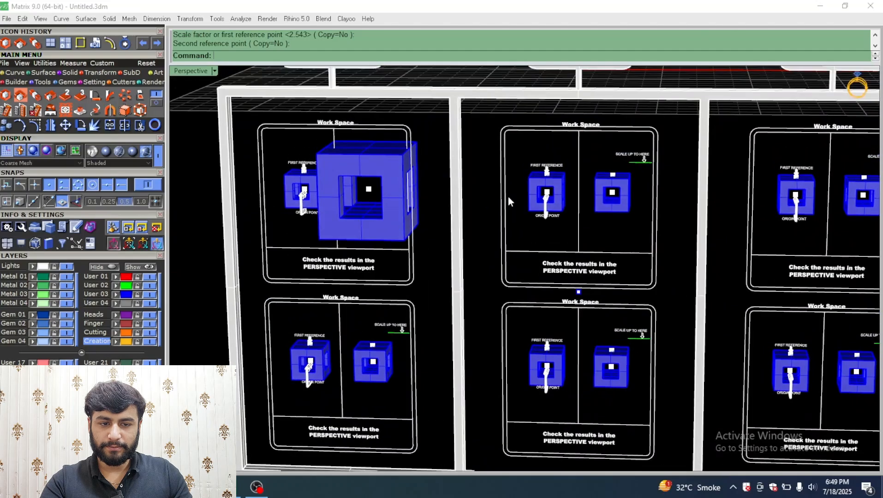
Step: Scale the practice cube in the upper Run 2D Scale workspace with Scale 2D in Through Finger view, from its center to the scale-up arrow
double_click(174, 74)
double_click(195, 274)
scroll(423, 264, "up", 8)
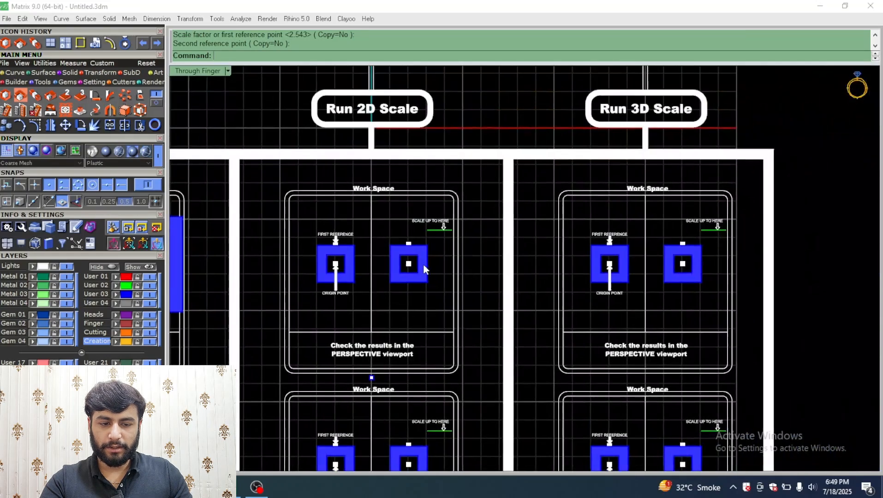
left_click(422, 256)
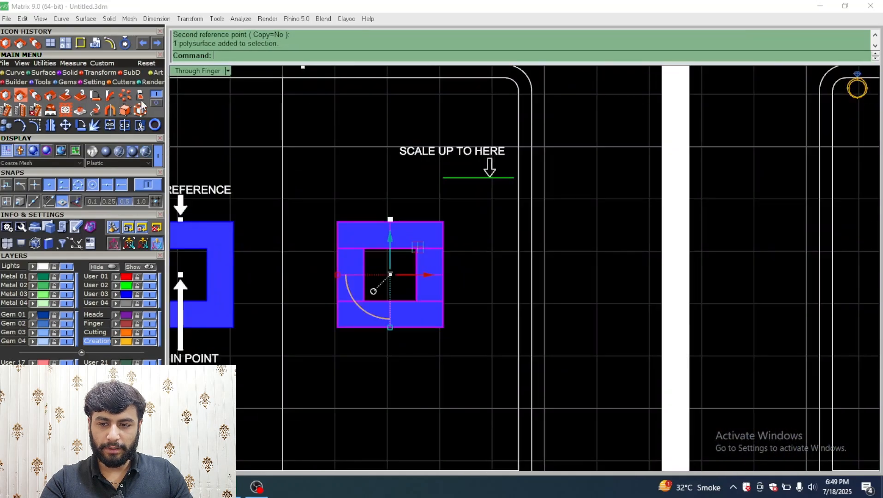
left_click(20, 98)
left_click(390, 274)
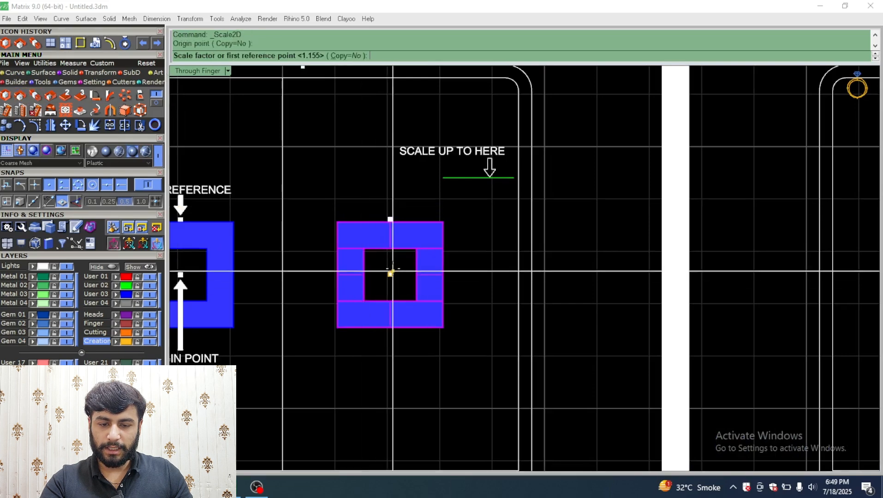
left_click(390, 219)
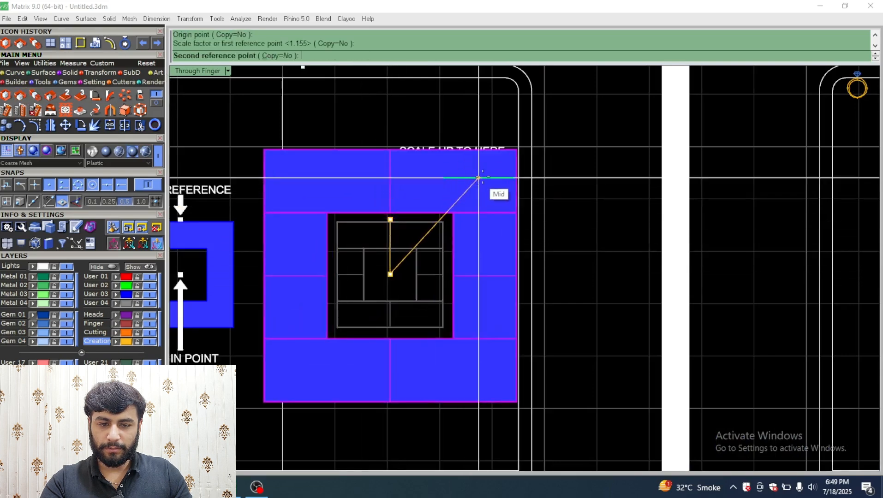
left_click(490, 175)
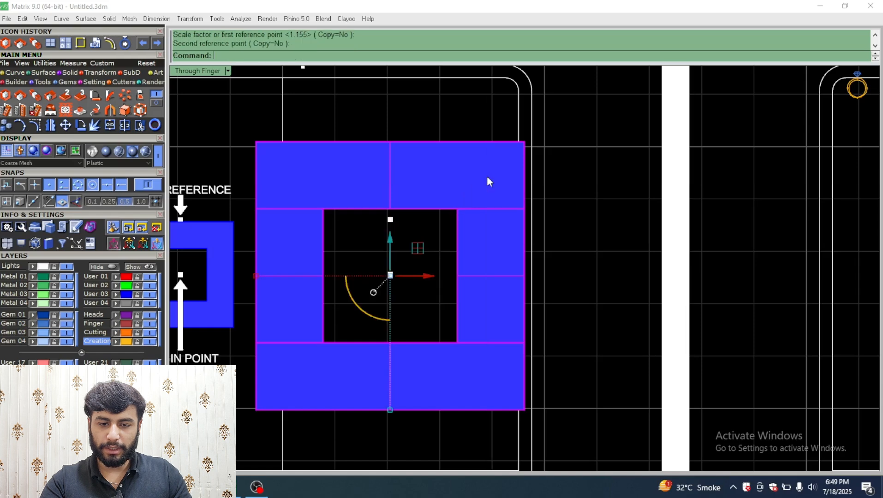
Step: Compare the 2D-scaled cube with the 3D-scaled cube and the example boards in a maximized Perspective view
scroll(389, 250, "down", 3)
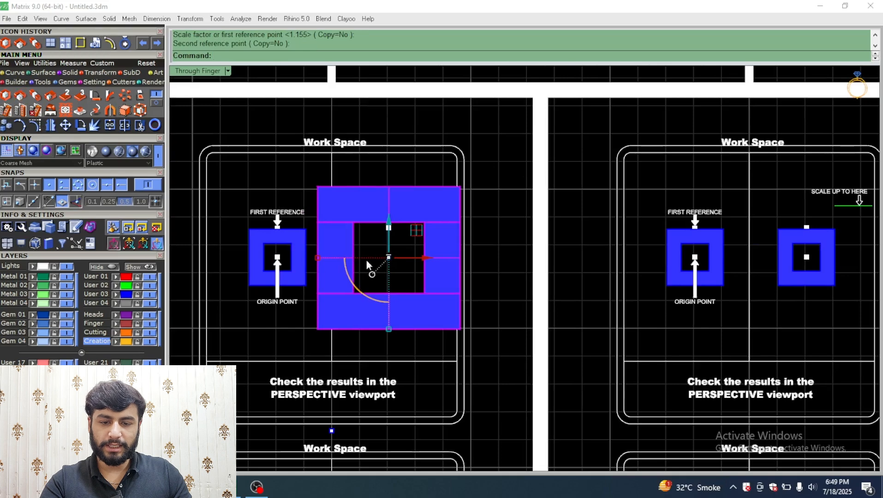
scroll(406, 242, "down", 5)
scroll(397, 251, "up", 5)
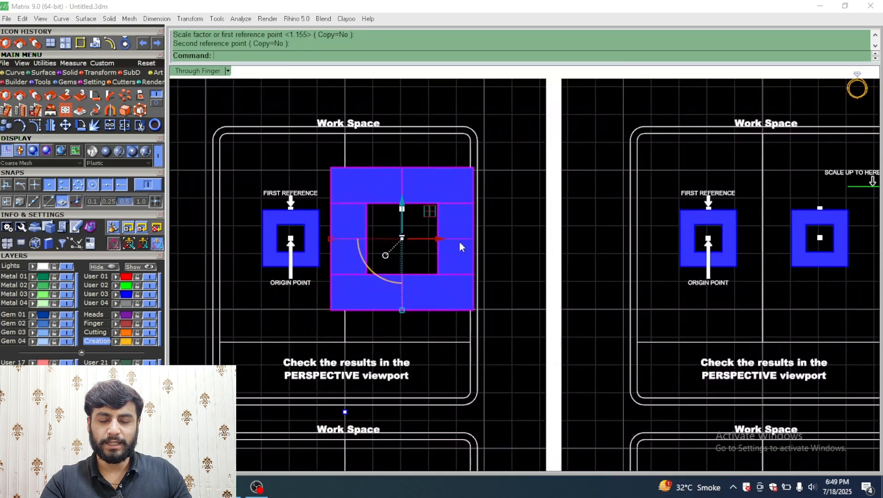
scroll(436, 225, "down", 3)
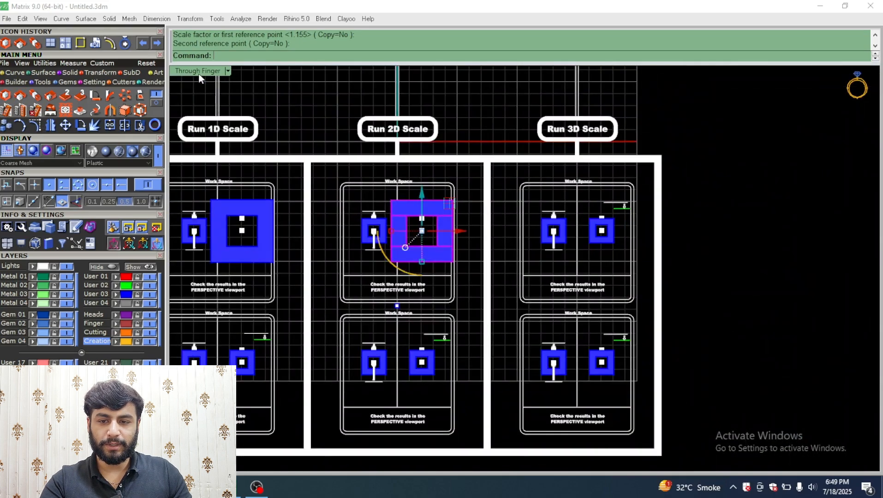
double_click(198, 73)
double_click(547, 70)
scroll(395, 177, "up", 6)
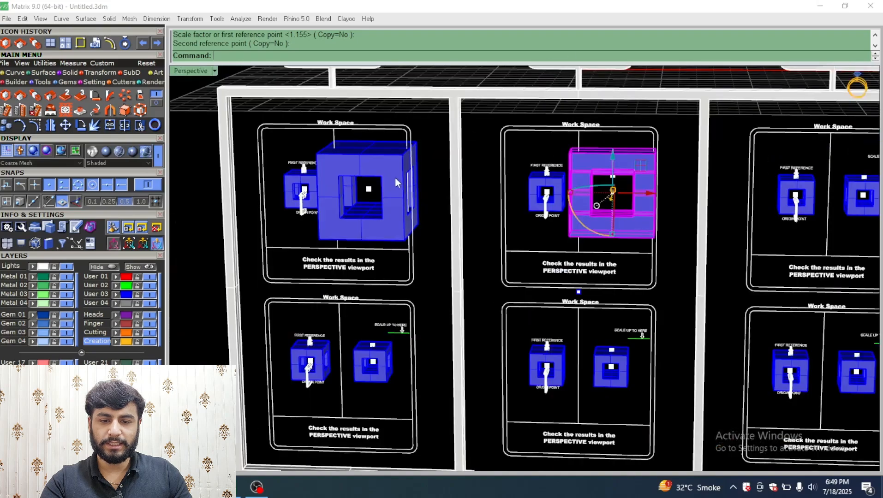
scroll(459, 239, "down", 5)
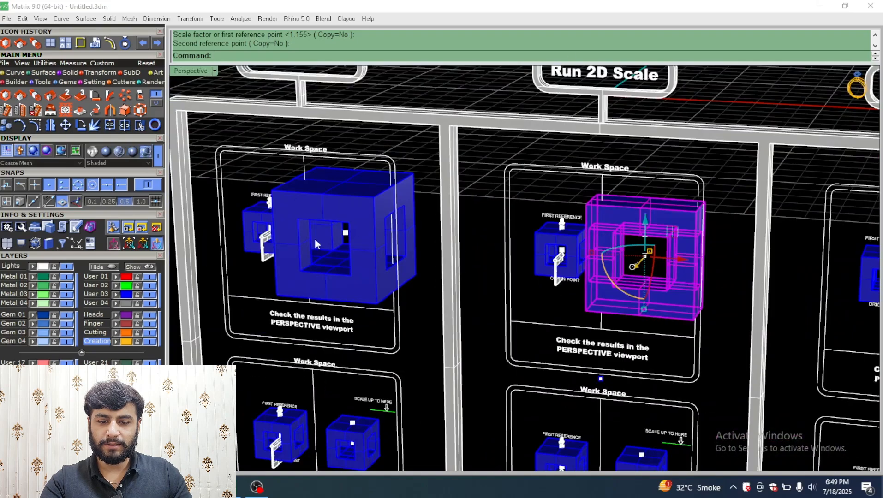
right_click_drag(343, 242, 747, 256)
scroll(722, 215, "down", 6)
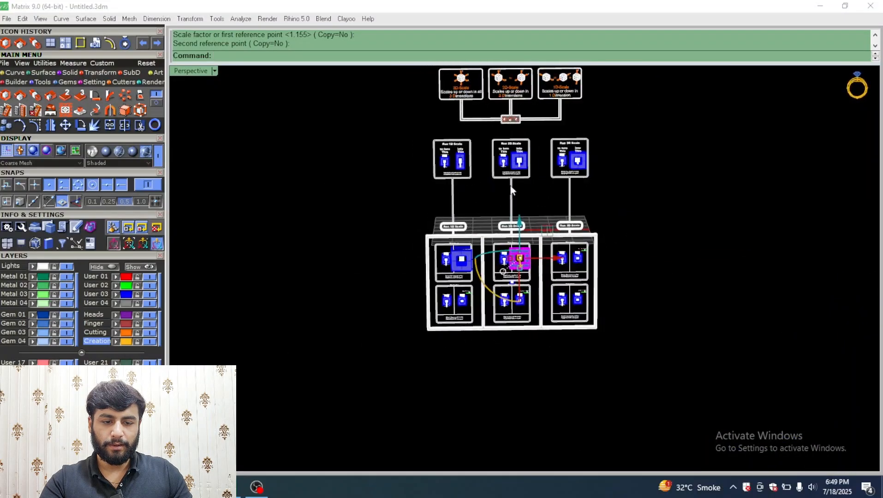
Step: Scale the practice cube in the upper Run 3D Scale workspace vertically with Scale 1D in Through Finger view, up to the scale-up line
double_click(190, 71)
double_click(198, 272)
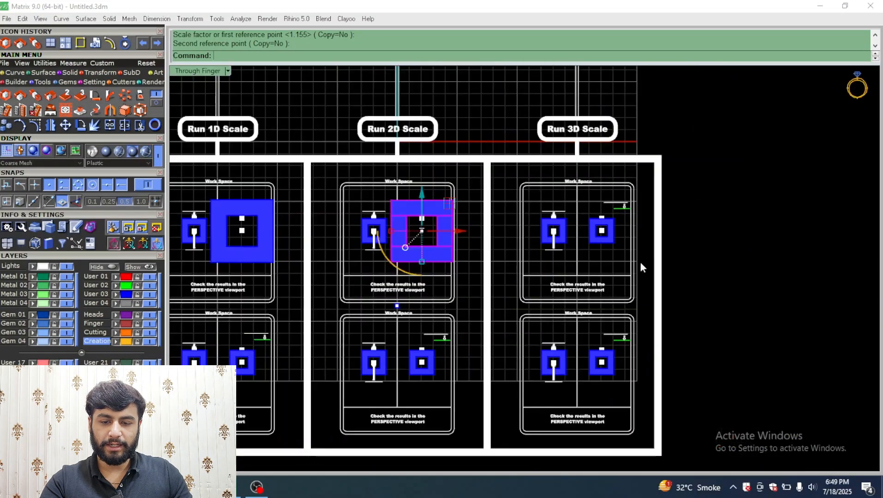
scroll(640, 261, "up", 8)
left_click(465, 231)
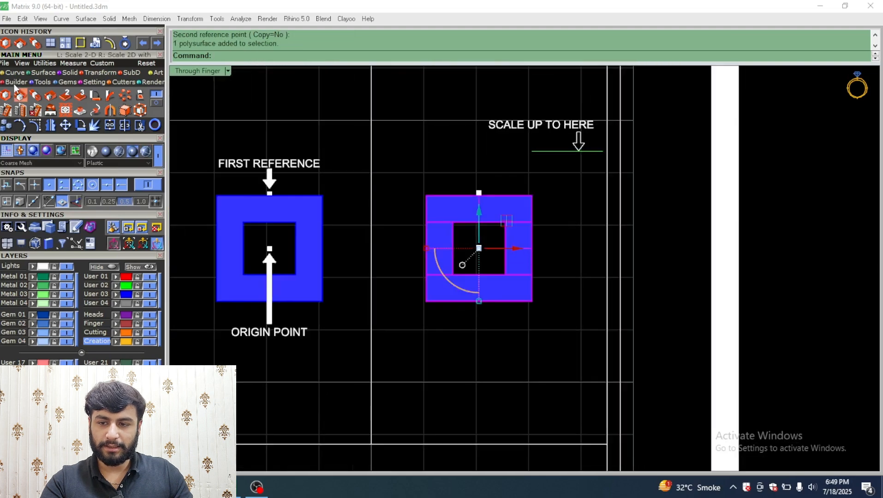
left_click(37, 100)
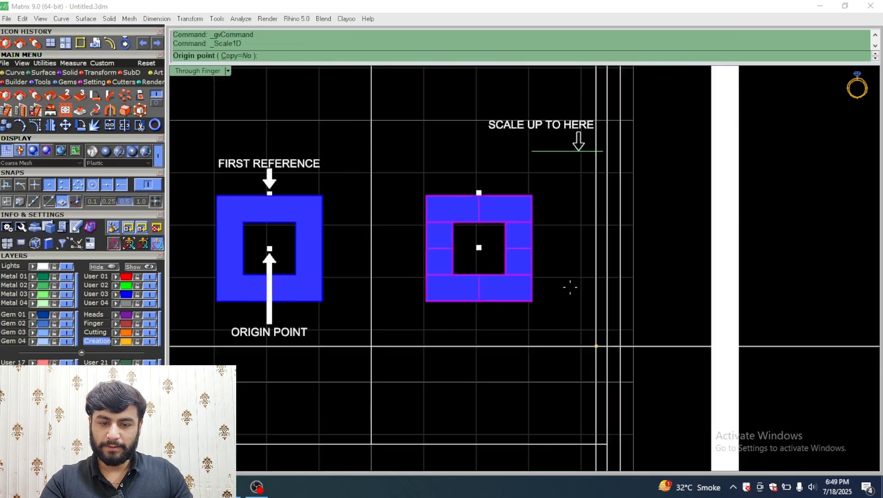
left_click(479, 247)
left_click(479, 192)
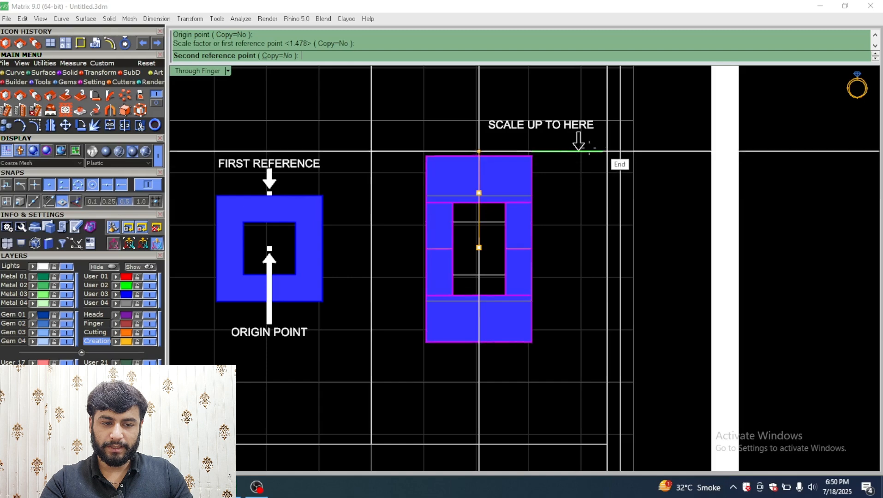
left_click(580, 151)
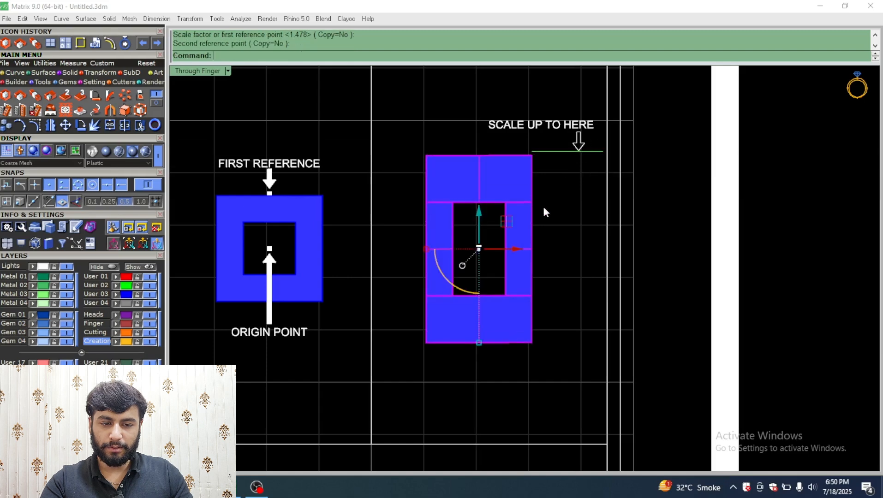
key("Escape")
Step: In a maximized Perspective view, select the three unscaled practice cubes in the lower workspaces and move them sideways clear of the boards
double_click(223, 72)
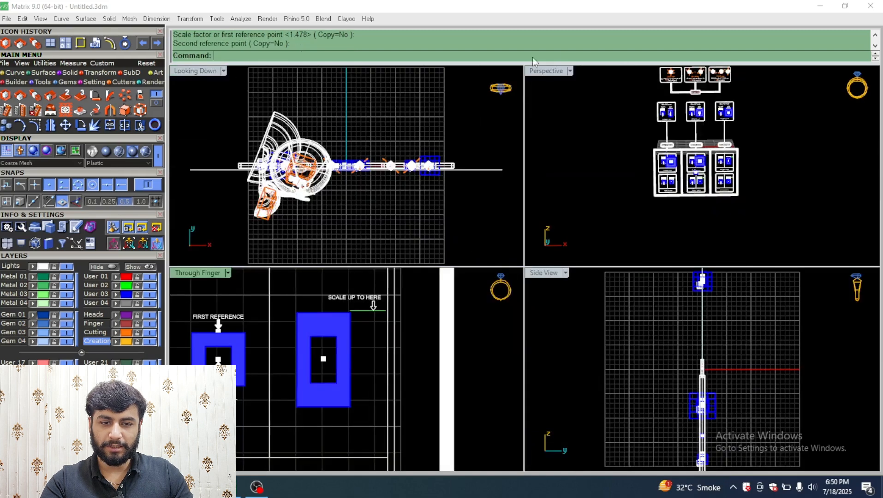
double_click(555, 72)
scroll(665, 231, "up", 8)
right_click_drag(700, 289, 589, 290)
scroll(599, 289, "down", 8)
scroll(547, 320, "up", 5)
left_click(524, 318)
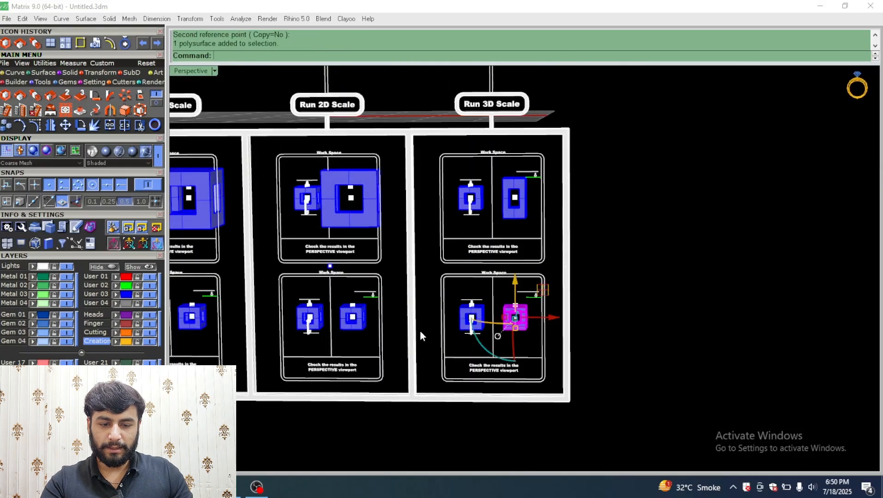
left_click(360, 320, "shift")
scroll(364, 327, "down", 2)
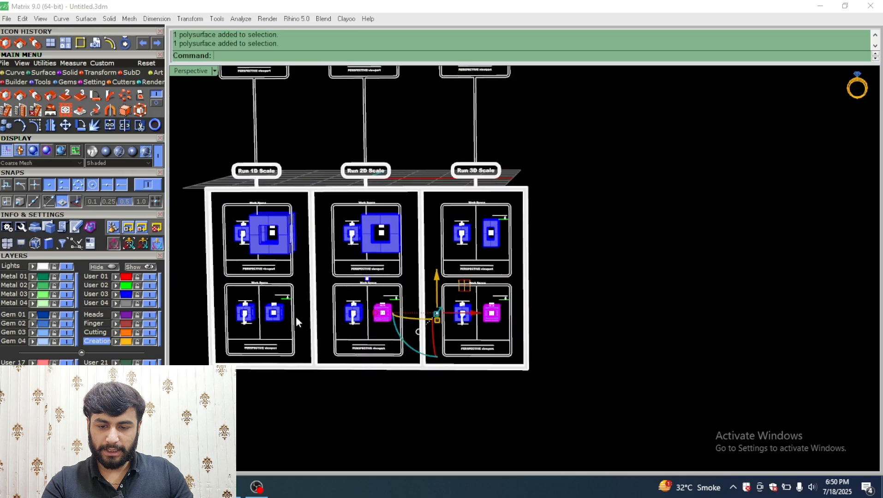
scroll(392, 318, "down", 2)
left_click_drag(415, 313, 669, 309)
scroll(489, 256, "down", 3)
Step: Delete all the demo boards, text and curves, including the leftover curves above, keeping only the three moved cubes
left_click_drag(480, 333, 334, 149)
key("Delete")
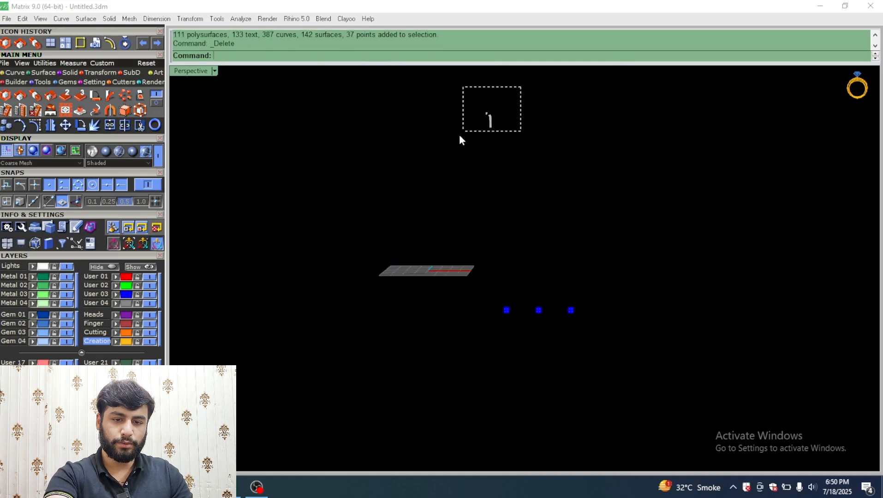
left_click_drag(460, 136, 460, 137)
key("Delete")
scroll(600, 323, "up", 3)
scroll(238, 212, "up", 2)
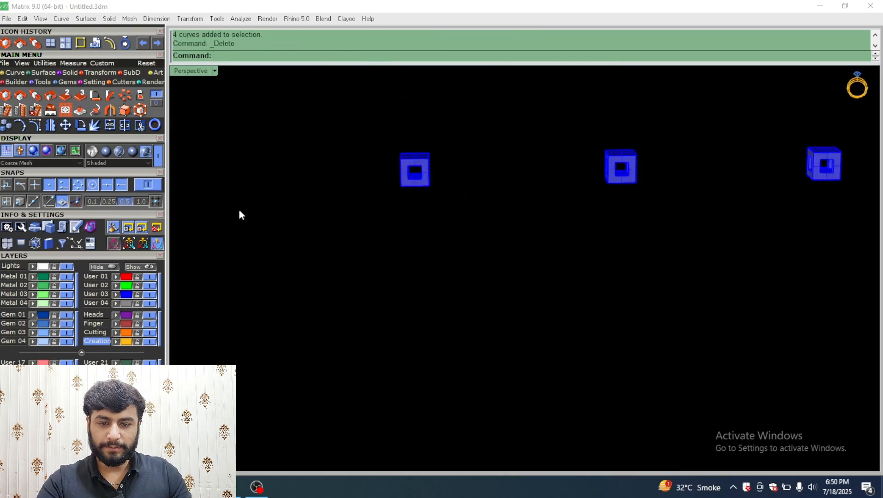
Step: Scale the first of the three cubes uniformly with the gumball, enlarging it strongly and reducing it part of the way again
scroll(239, 211, "up", 2)
left_click(447, 159)
right_click_drag(479, 218, 483, 195)
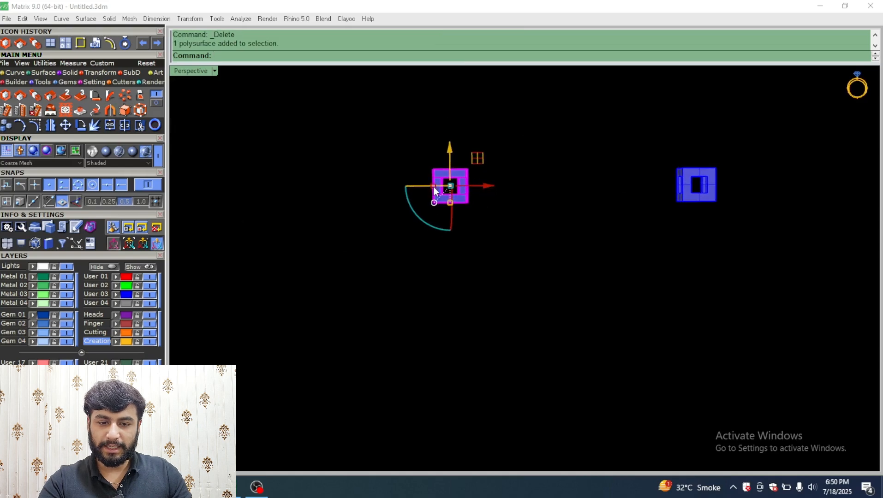
scroll(433, 187, "up", 4)
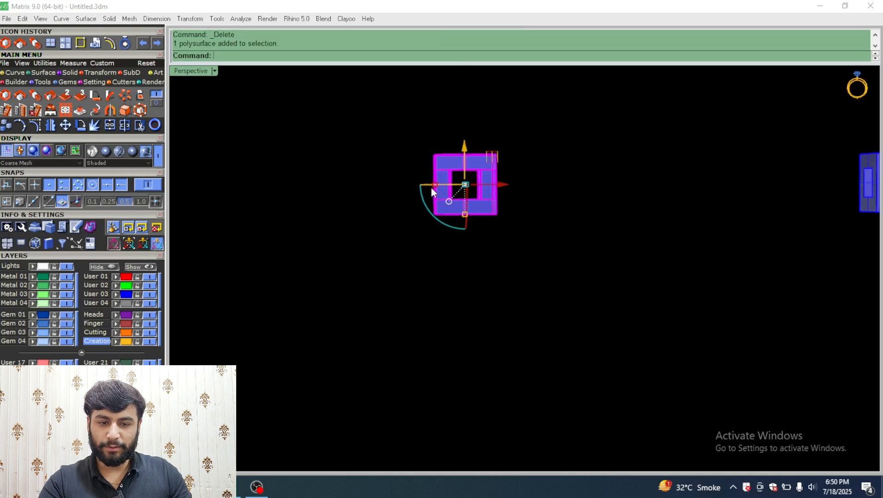
left_click(504, 265)
left_click(492, 217)
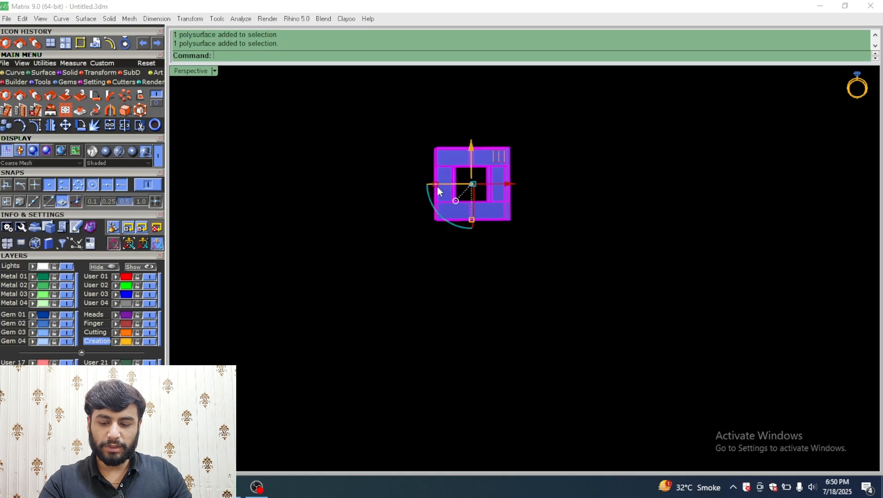
left_click_drag(437, 185, 374, 189)
right_click_drag(374, 190, 447, 253)
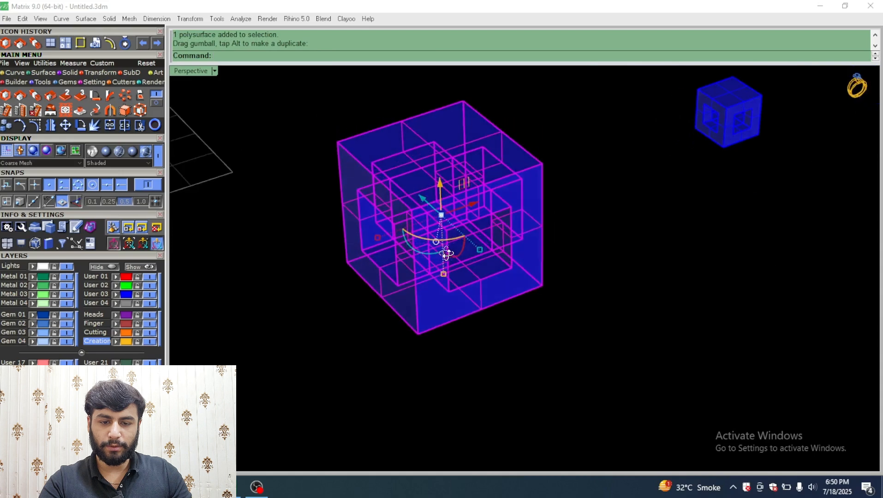
left_click_drag(378, 238, 402, 216)
key("Escape")
right_click_drag(397, 185, 439, 209)
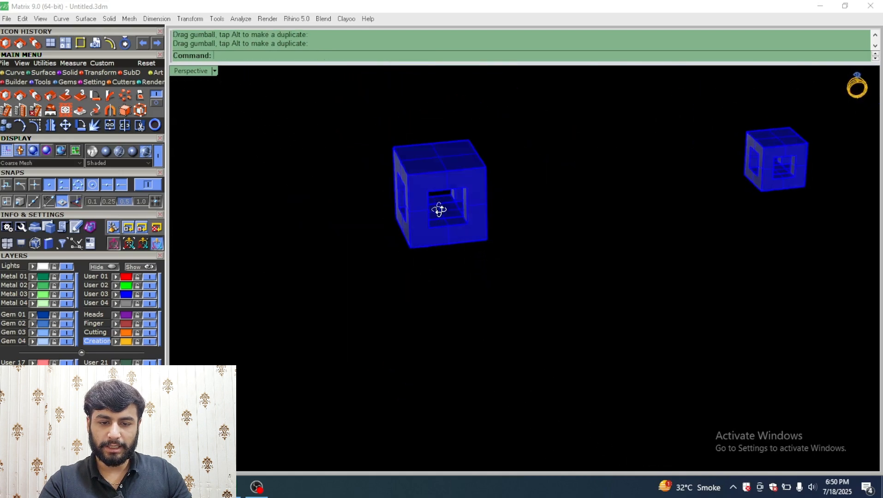
Step: Stretch the middle cube along the X axis only with the gumball, and narrow it part of the way again
scroll(559, 190, "down", 3)
scroll(573, 161, "up", 4)
left_click(557, 179)
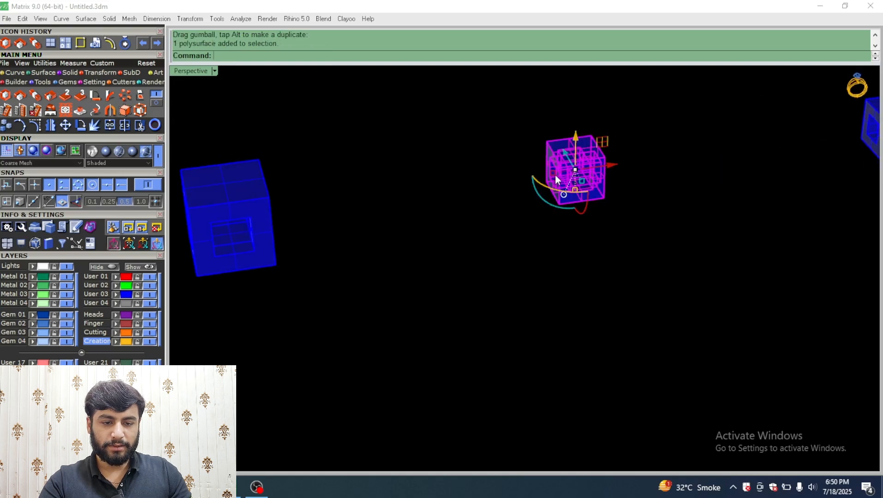
left_click_drag(552, 173, 515, 190)
right_click_drag(545, 230, 565, 173)
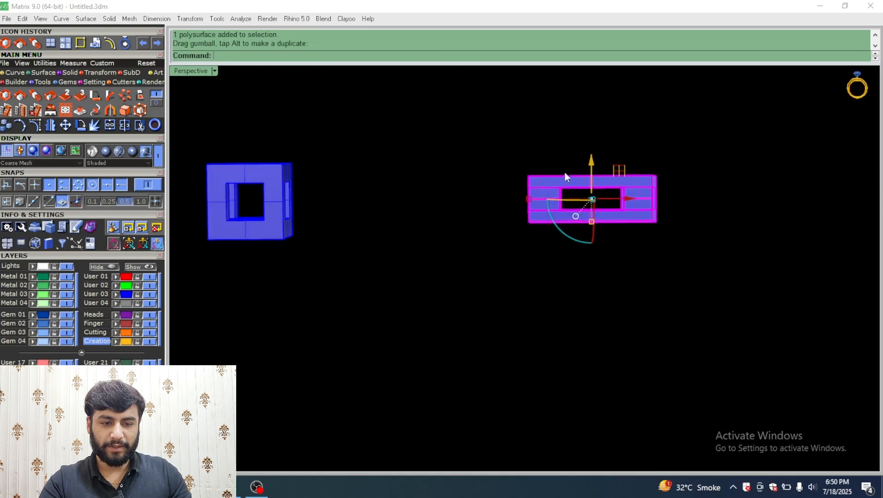
key("Escape")
left_click(561, 186)
left_click_drag(529, 199, 561, 200)
scroll(602, 221, "down", 5)
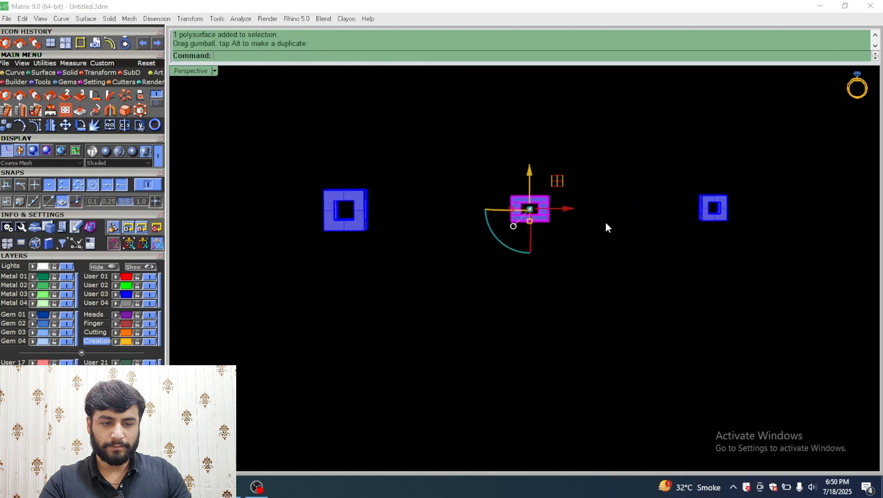
Step: Delete the three remaining cubes to clear the workspace
scroll(736, 196, "up", 4)
left_click(721, 196)
scroll(666, 207, "down", 4)
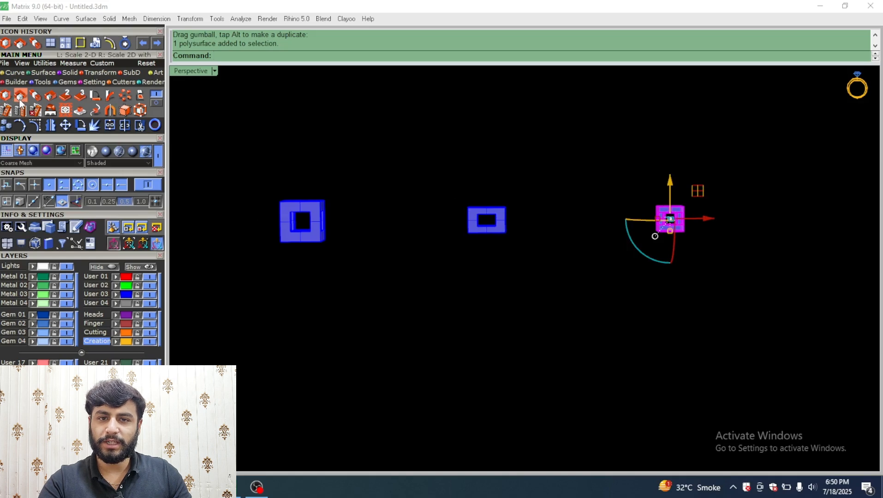
scroll(683, 246, "down", 6)
right_click_drag(797, 260, 778, 318)
left_click_drag(768, 164, 506, 277)
key("Delete")
scroll(442, 306, "down", 5)
scroll(540, 296, "up", 4)
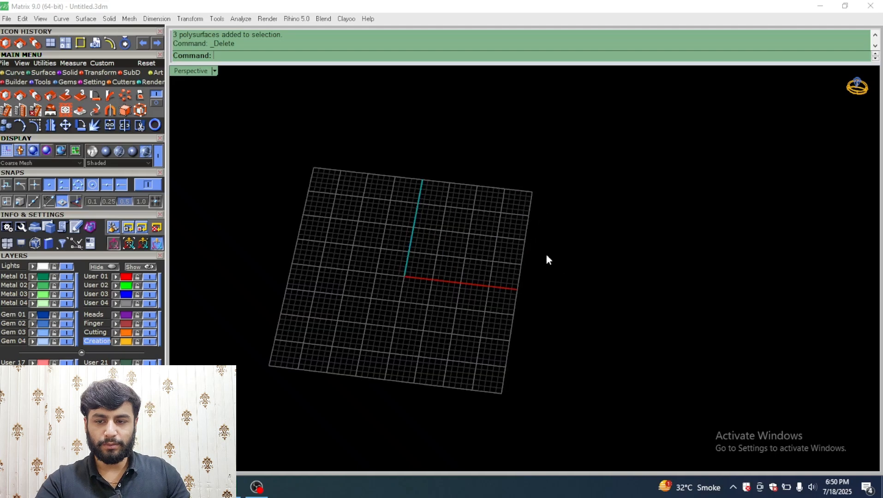
Step: Draw a circle centered on the origin with a diameter of 20
left_click(14, 82)
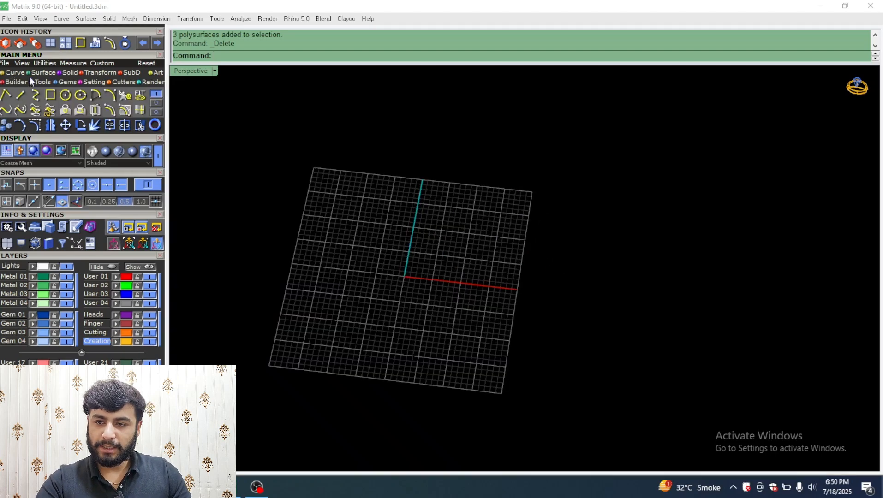
left_click(65, 95)
scroll(406, 277, "up", 3)
left_click(399, 286)
type("2")
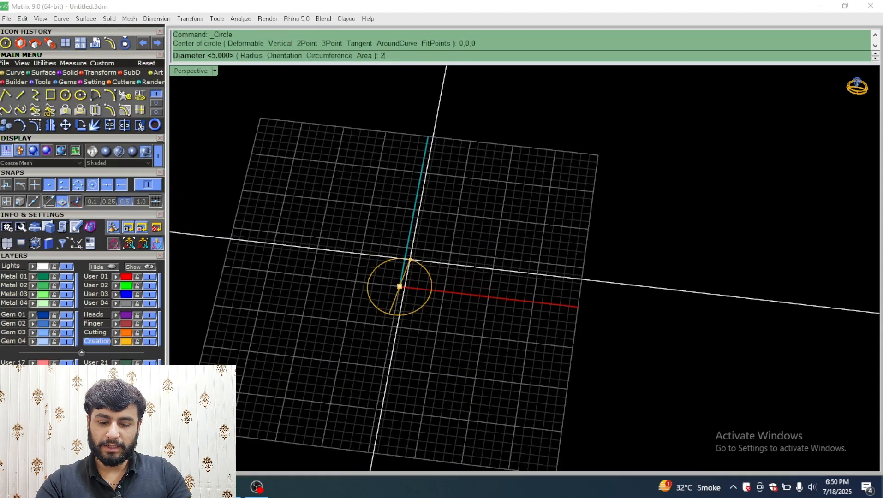
type("0")
key("Return")
Step: Select the circle and rotate it 90 degrees with the gumball in Side View, so it stands upright facing the Through Finger view
left_click_drag(508, 193, 445, 276)
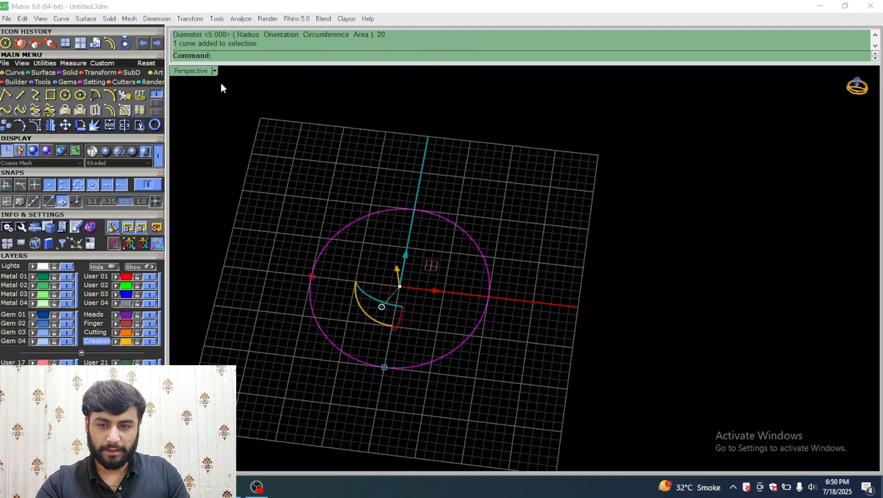
key("ctrl+m")
left_click_drag(675, 404, 748, 414)
right_click_drag(256, 351, 471, 363)
scroll(398, 333, "down", 5)
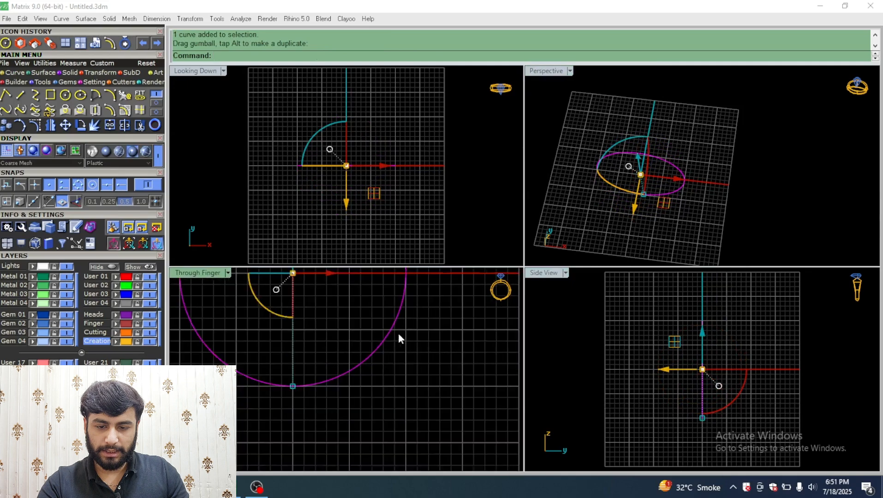
scroll(347, 178, "up", 3)
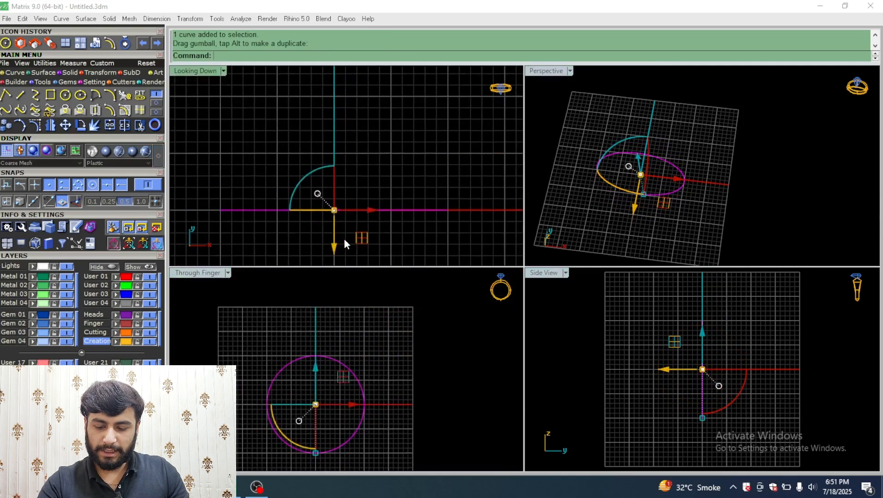
Step: Duplicate the upright circle in place and move the copy 2 units along the Y axis
key("ctrl+c")
key("ctrl+v")
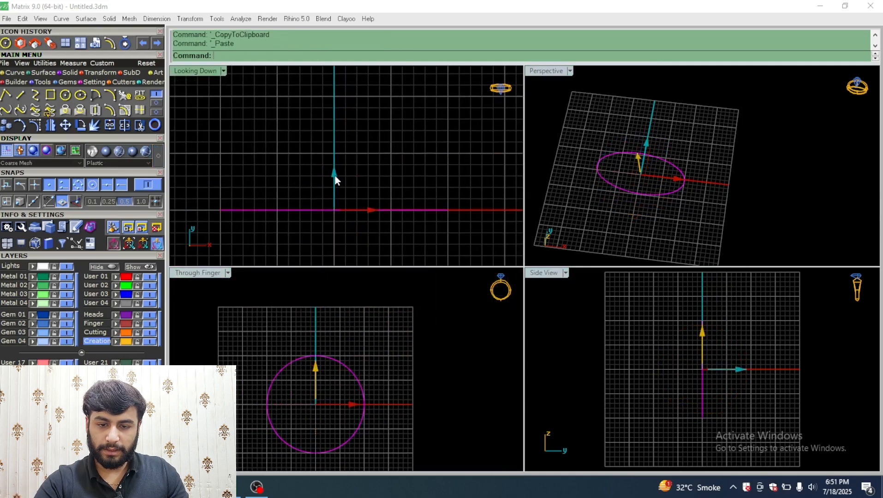
left_click(334, 175)
type("2")
key("Return")
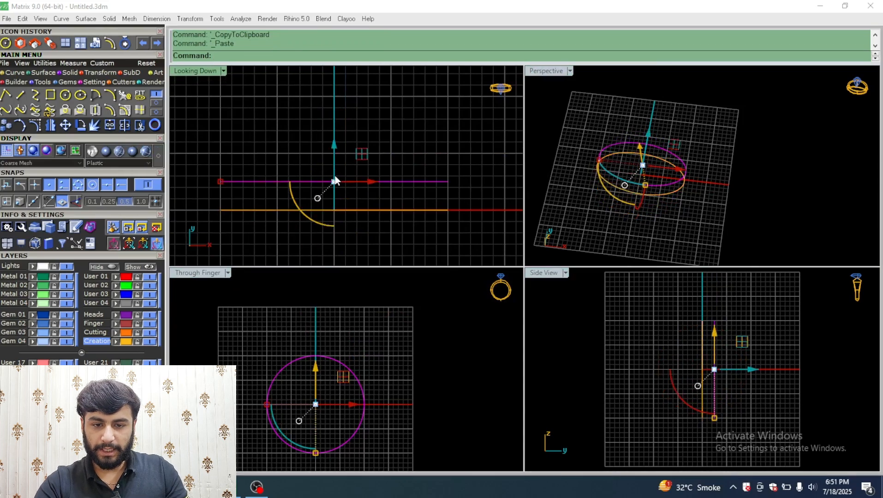
left_click(443, 129)
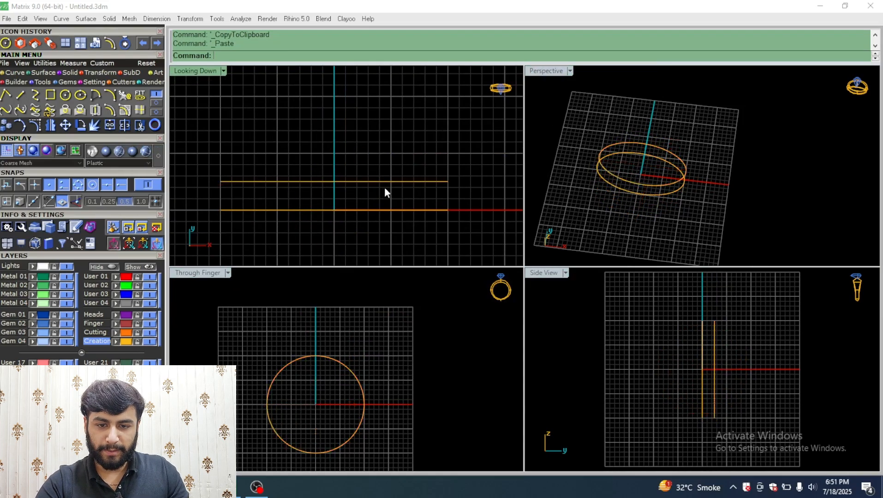
Step: Draw a line in a maximized Perspective view connecting the highest points of the two circles
double_click(540, 71)
right_click_drag(365, 206, 372, 253)
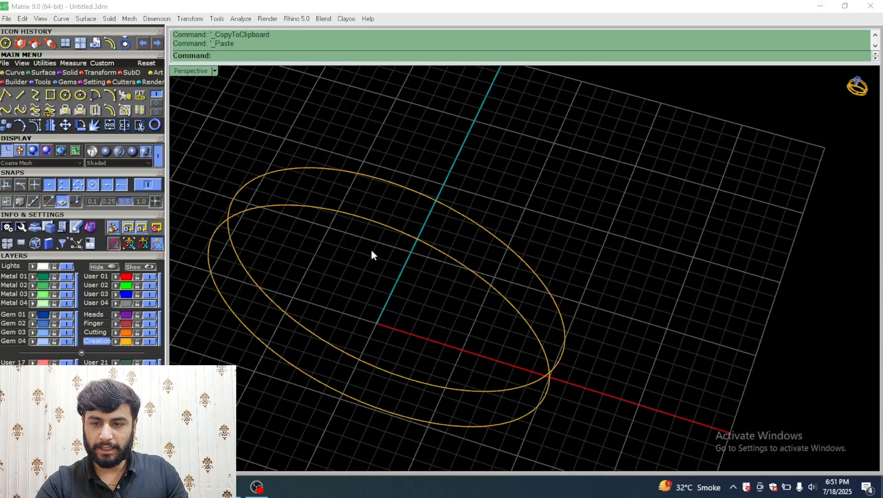
left_click(19, 95)
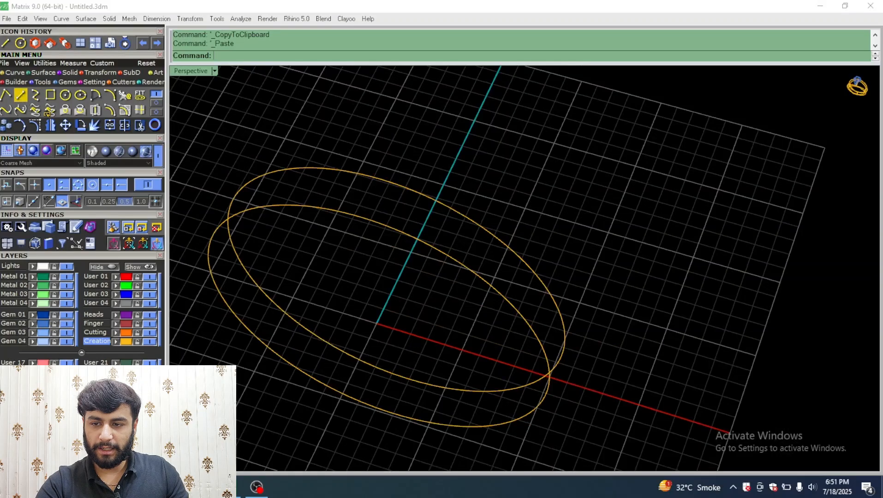
left_click(380, 180)
left_click(362, 216)
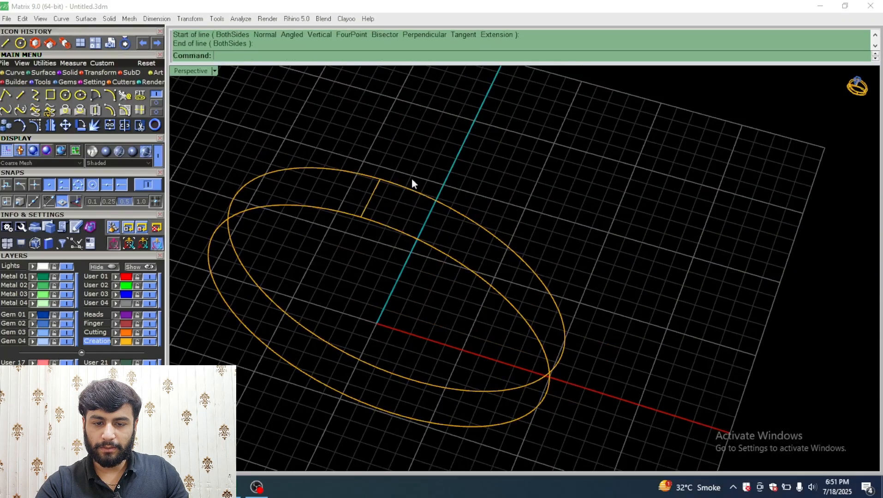
right_click_drag(412, 178, 517, 215)
scroll(490, 175, "down", 5)
scroll(517, 214, "up", 4)
Step: Group the two circles and the connecting line, selecting all three in a maximized Through Finger view
double_click(192, 70)
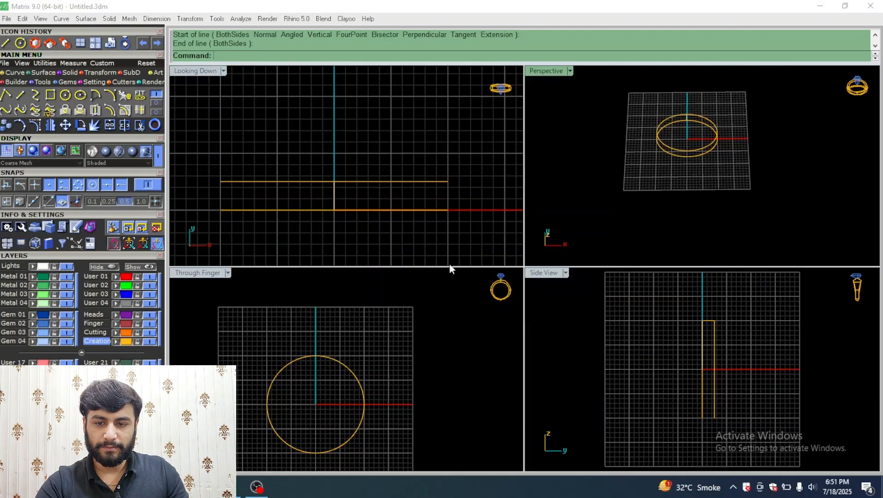
scroll(317, 314, "down", 5)
double_click(197, 273)
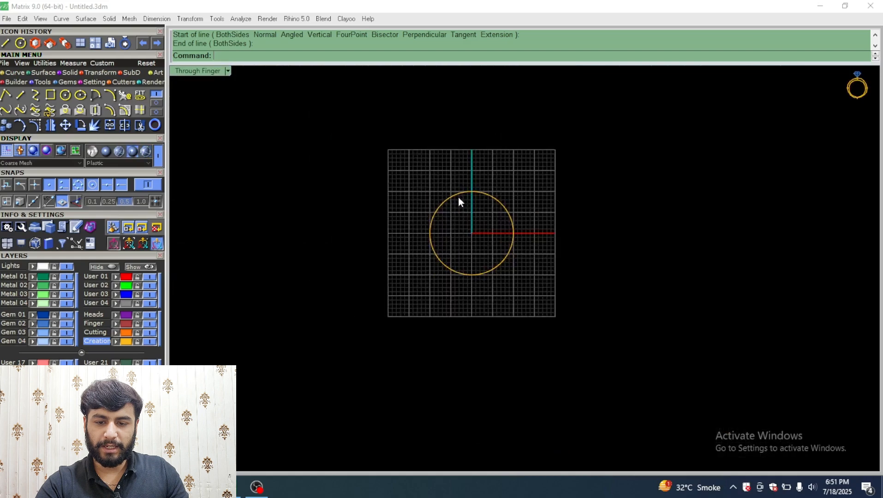
scroll(417, 249, "up", 4)
right_click_drag(405, 260, 397, 196)
scroll(434, 191, "down", 2)
left_click_drag(526, 108, 265, 339)
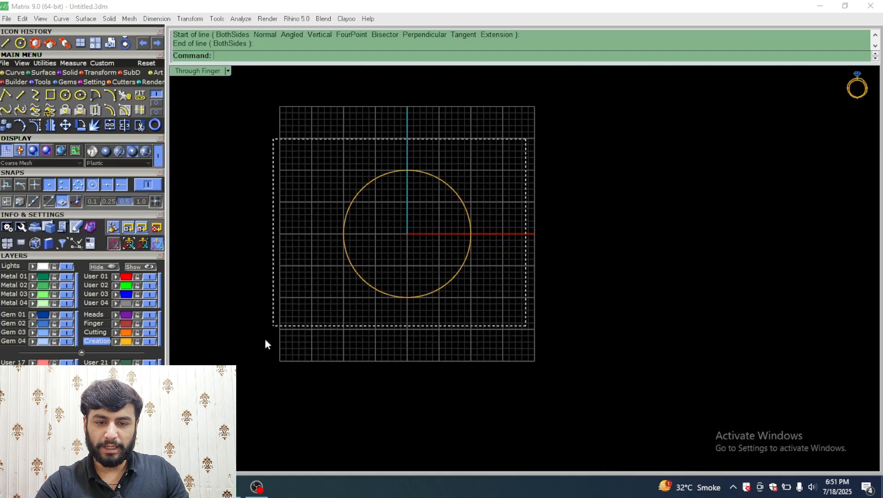
scroll(448, 190, "up", 4)
key("ctrl+g")
right_click_drag(381, 210, 428, 221)
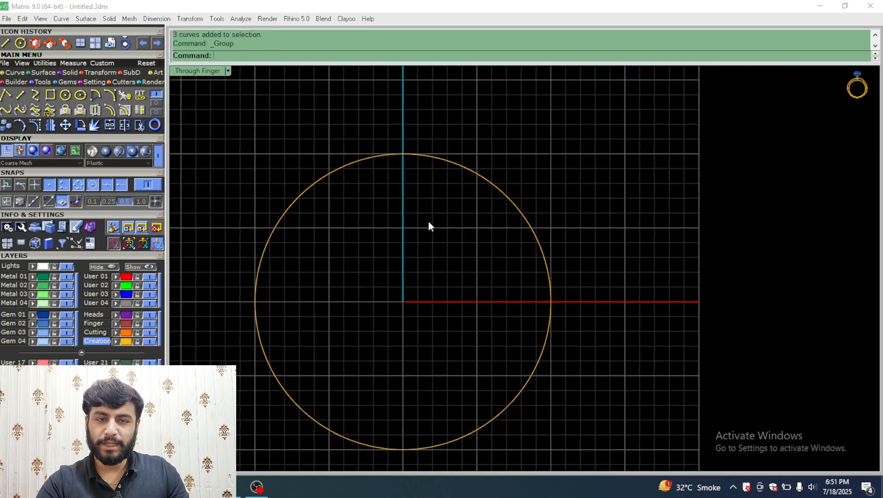
Step: Try shrinking the grouped curves separately in height and width with the gumball in Through Finger view, and undo both scalings
left_click_drag(479, 145, 413, 219)
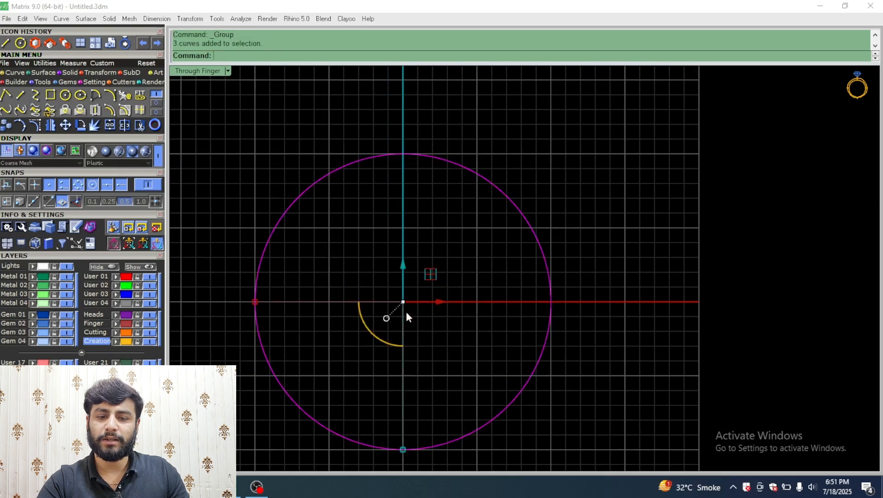
right_click_drag(407, 311, 423, 237)
left_click_drag(416, 376, 422, 358)
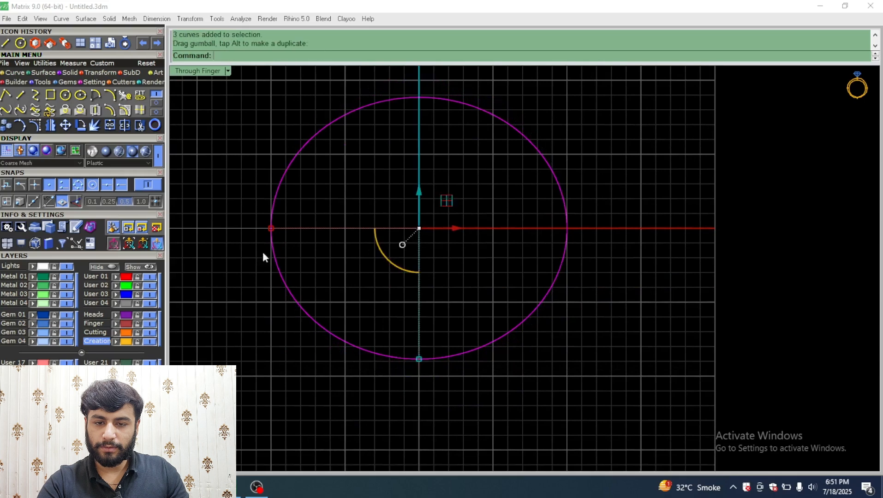
left_click_drag(272, 228, 286, 229)
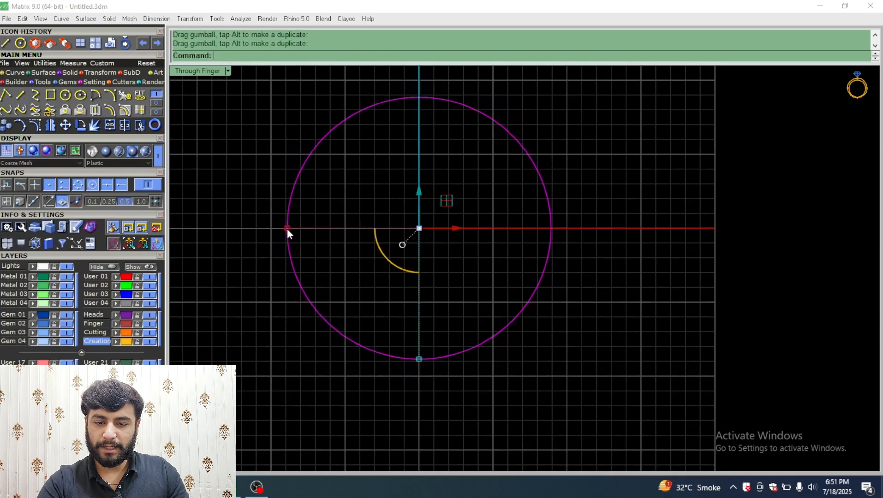
left_click(392, 264)
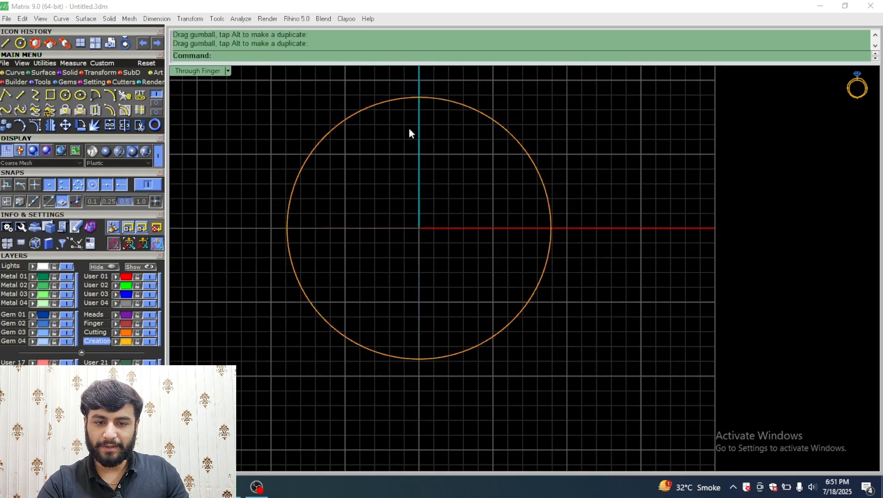
key("ctrl+z")
key("ctrl+z")
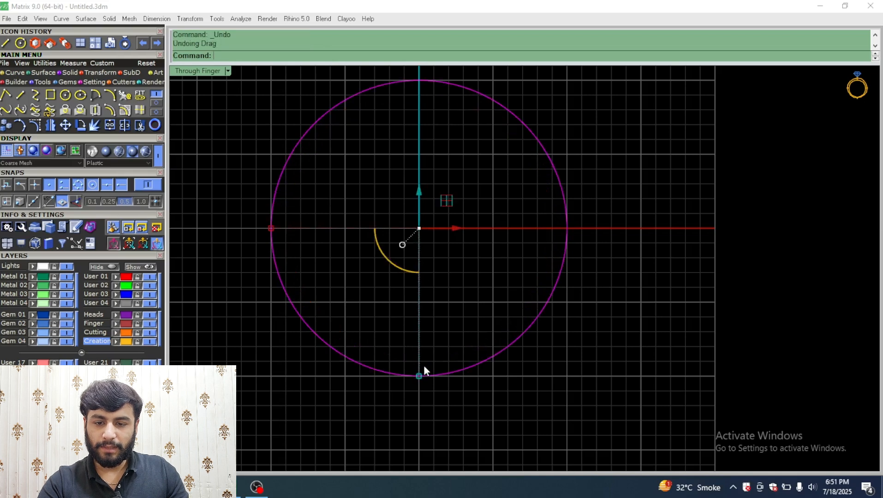
Step: Try scaling the grouped curves down uniformly with the gumball, check their spacing in Looking Down view, and undo the scaling
left_click_drag(419, 377, 421, 362)
double_click(218, 69)
double_click(212, 70)
scroll(516, 344, "up", 5)
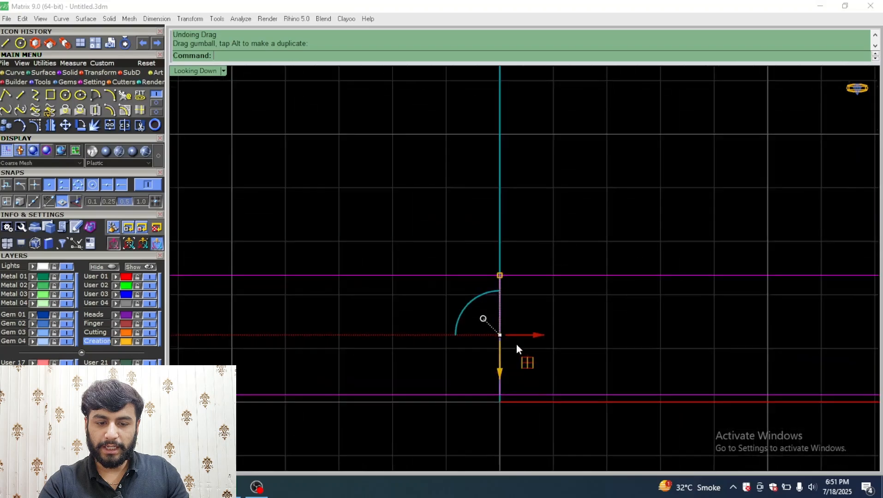
scroll(456, 240, "down", 5)
key("ctrl+z")
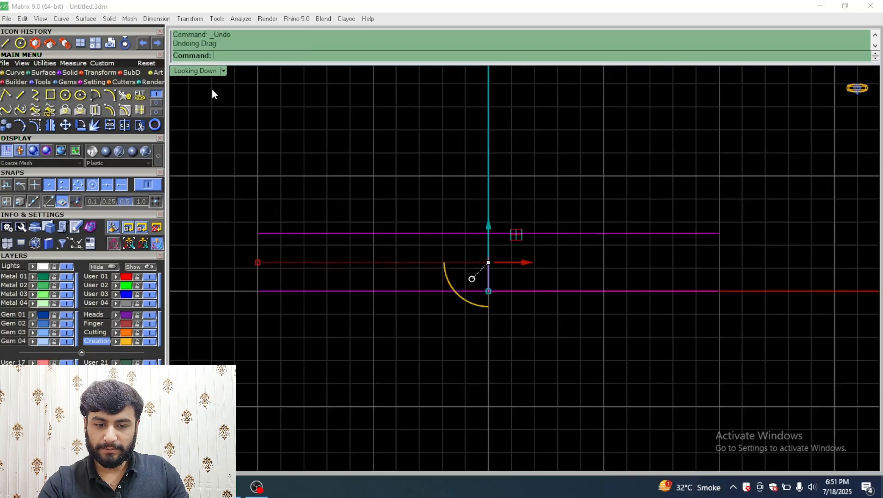
Step: Try shrinking the grouped curves with the gumball in the four-view layout, compare the effect in Looking Down view, and undo the scaling
double_click(186, 70)
right_click_drag(289, 339, 341, 382)
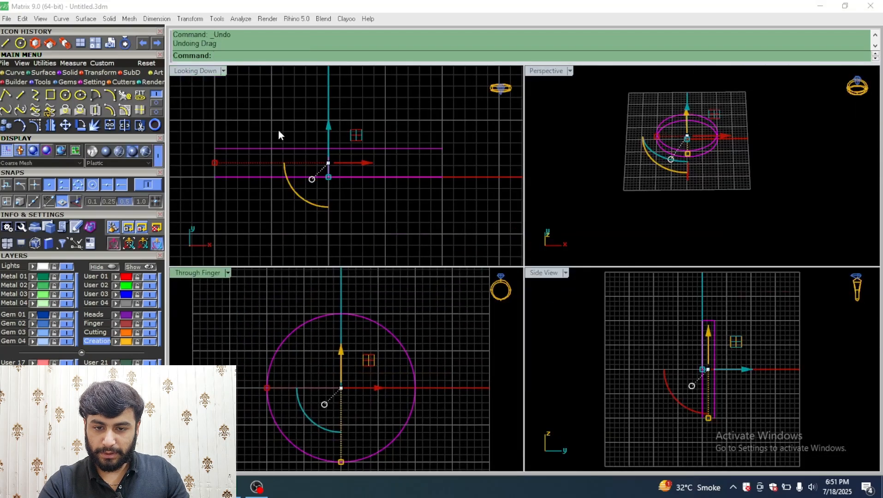
left_click(228, 177)
left_click(242, 137)
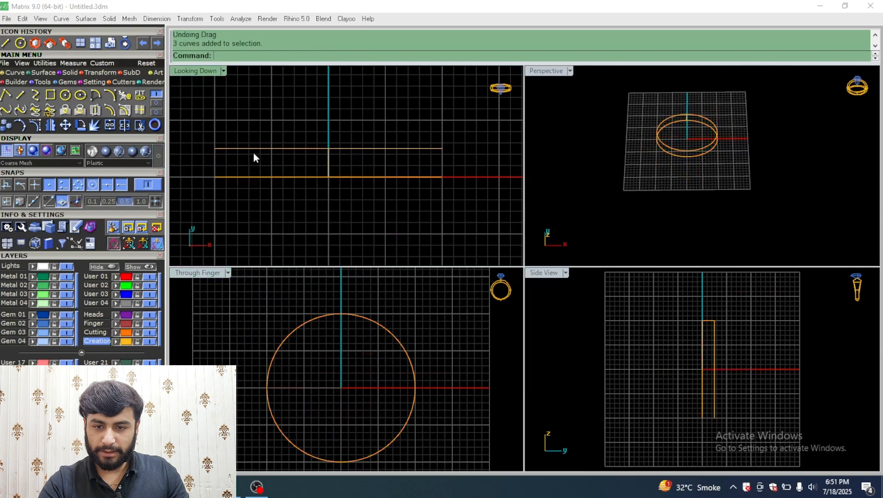
left_click_drag(437, 323, 301, 482)
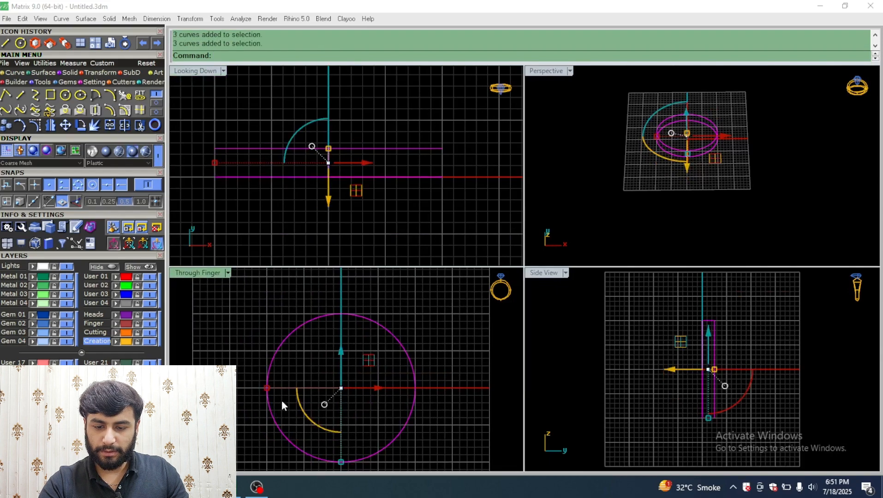
scroll(272, 392, "up", 3)
scroll(259, 389, "down", 1)
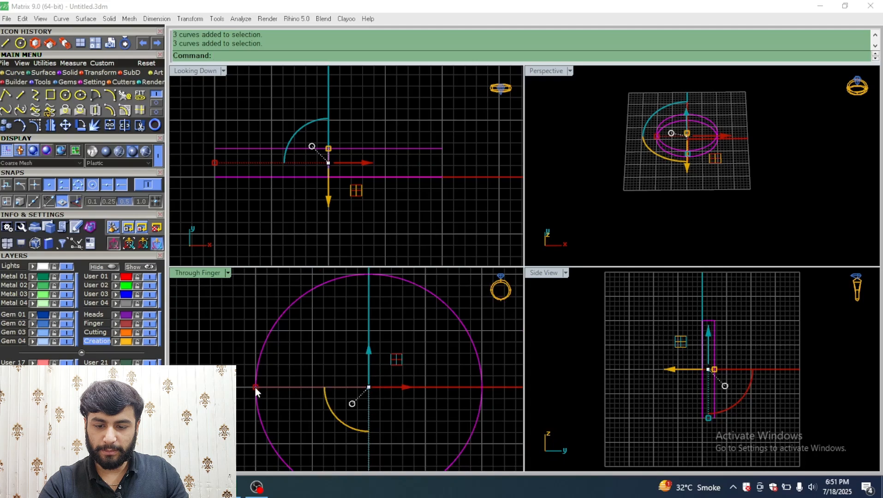
left_click_drag(255, 386, 267, 387)
scroll(390, 133, "up", 6)
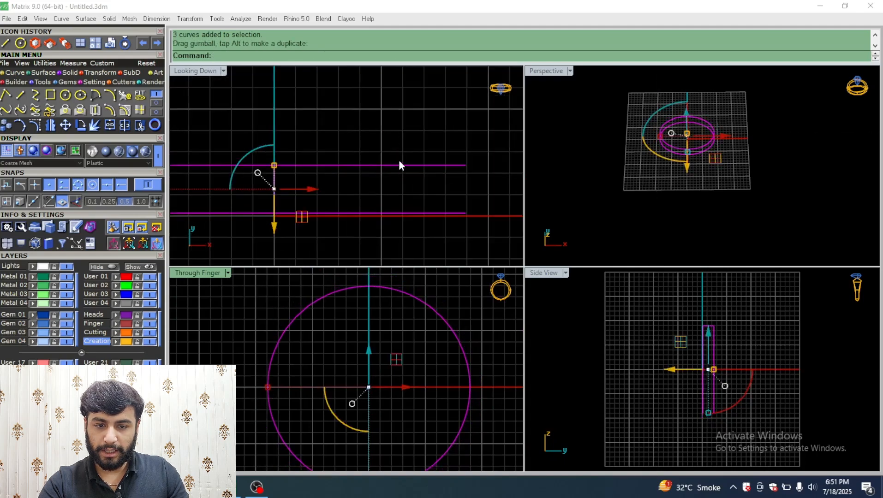
scroll(402, 217, "up", 5)
scroll(405, 212, "down", 4)
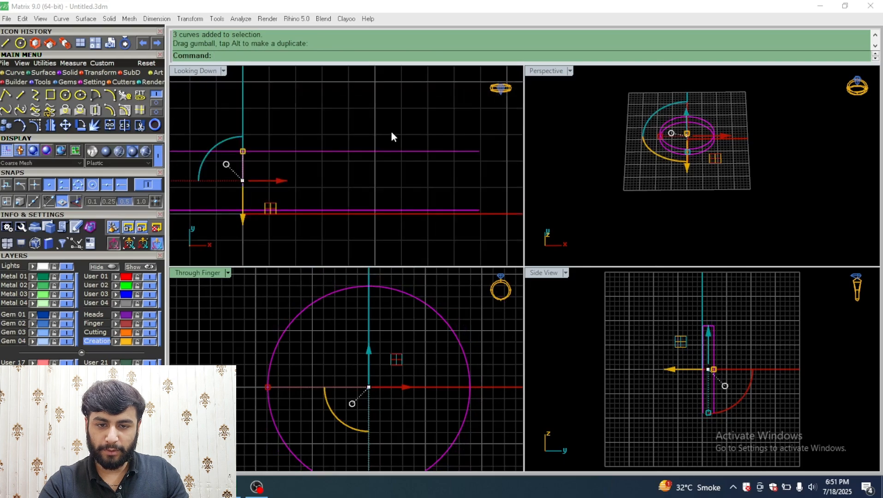
scroll(391, 147, "down", 3)
key("ctrl+z")
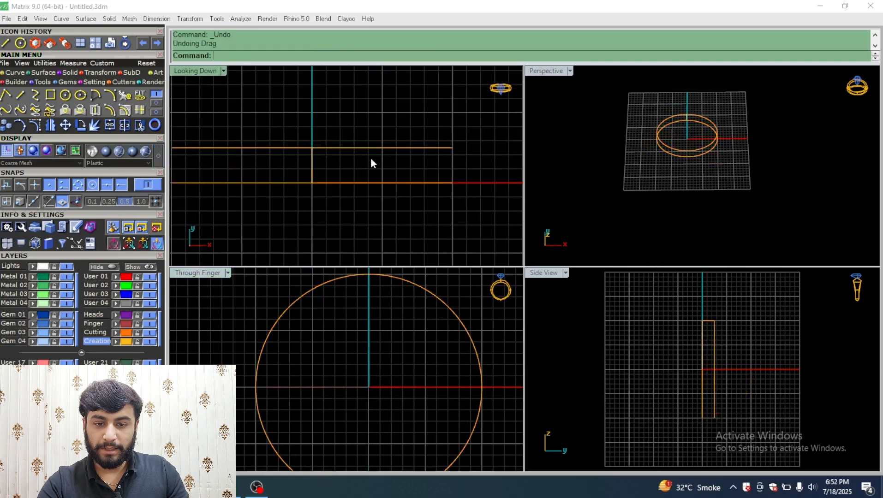
Step: Scale the grouped curves in 2D in Through Finger view from the circles' lowest point, bringing their highest point down about 2 units
scroll(364, 286, "down", 4)
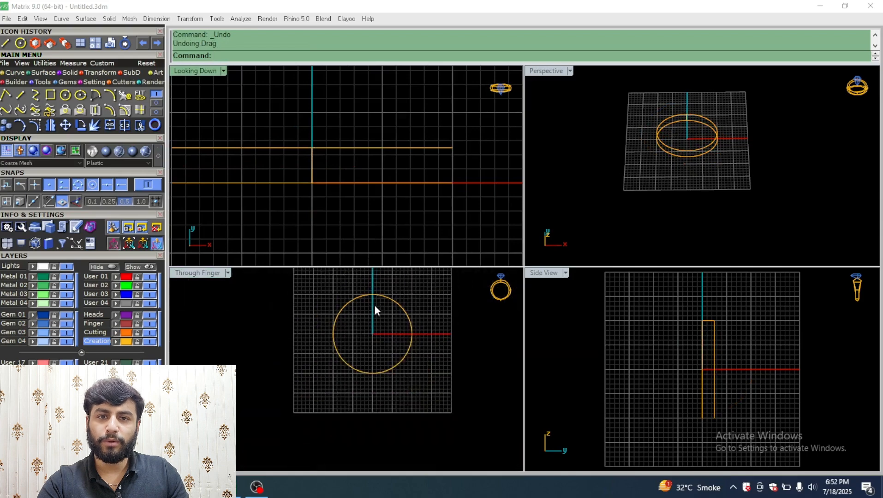
left_click_drag(390, 276, 237, 402)
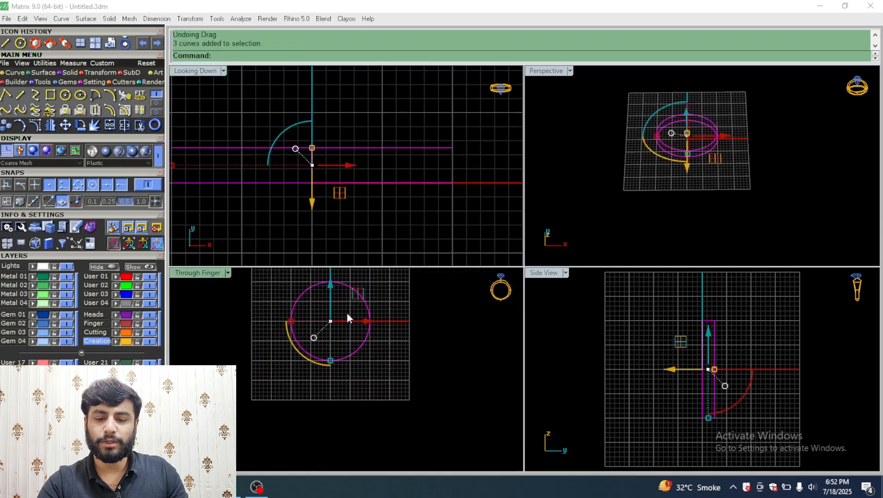
right_click_drag(331, 319, 339, 395)
scroll(348, 368, "up", 7)
scroll(361, 366, "down", 2)
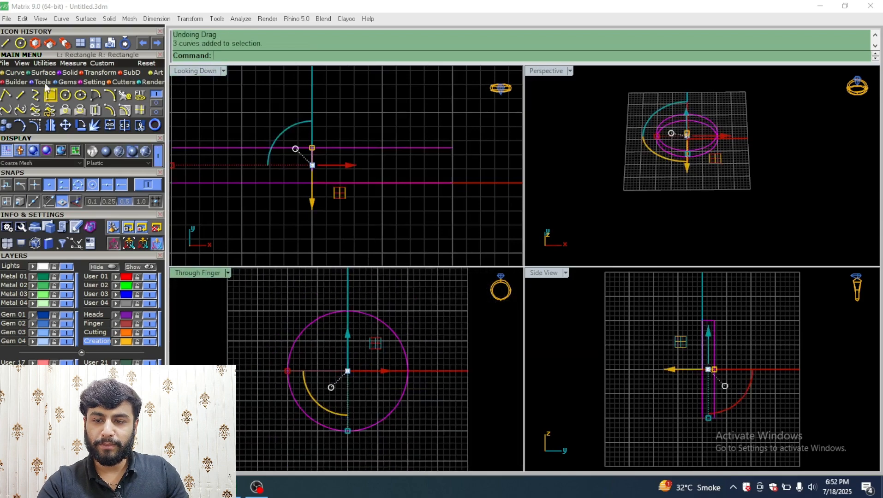
left_click(100, 74)
left_click(21, 97)
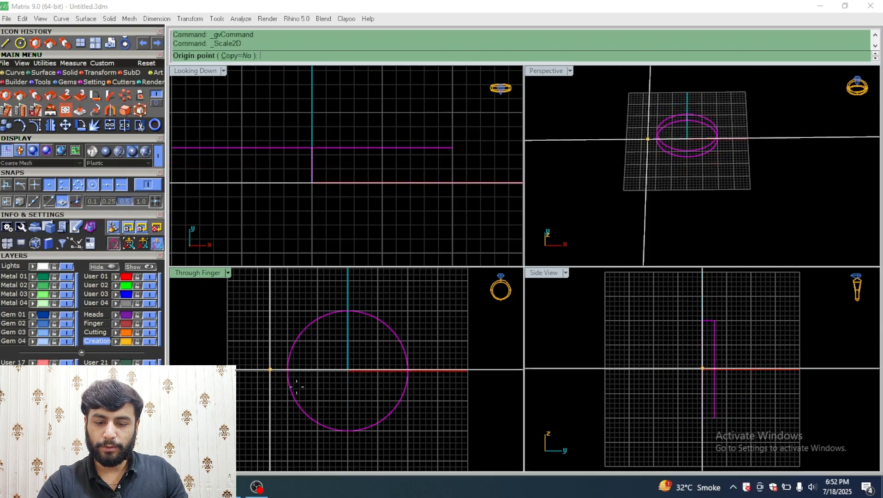
left_click(347, 431)
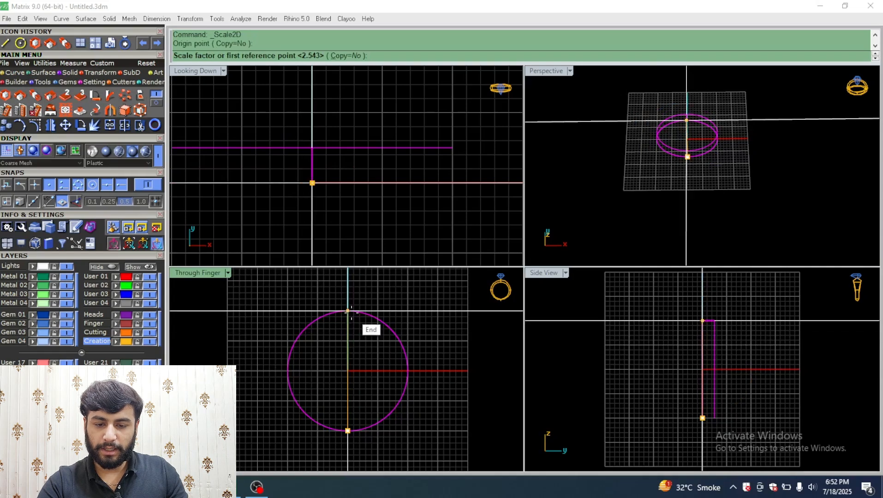
left_click(349, 312)
scroll(350, 308, "up", 2)
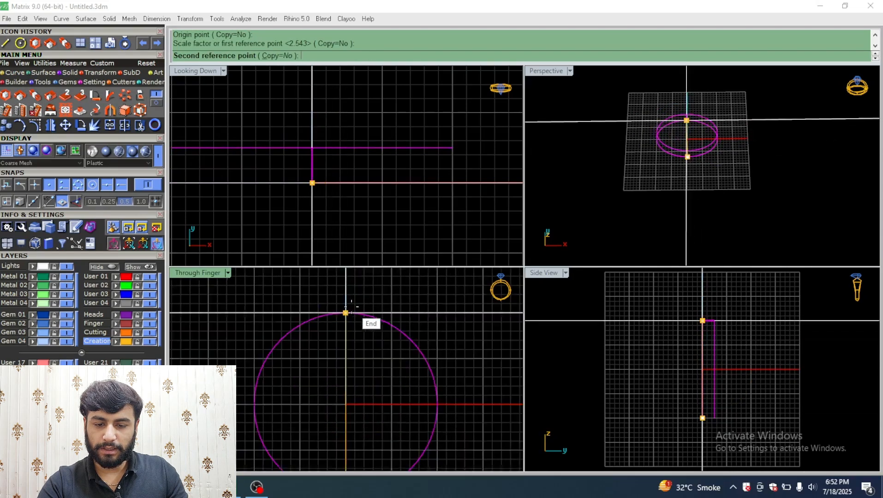
scroll(351, 307, "up", 2)
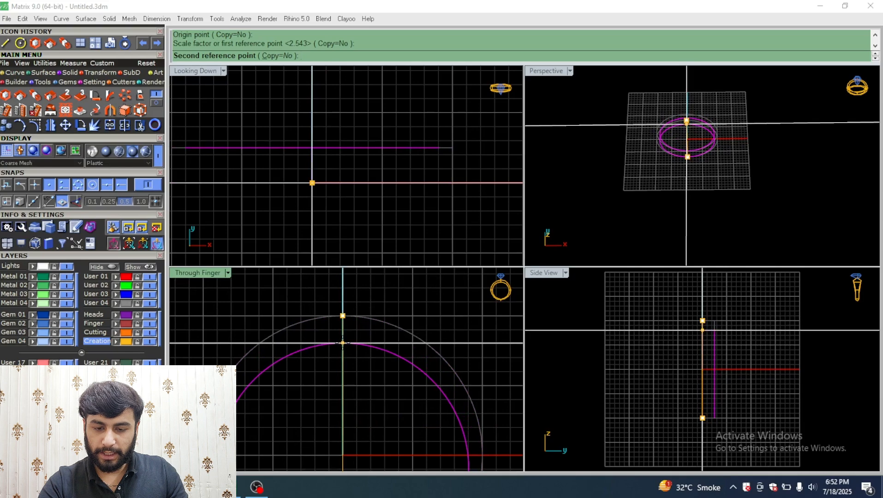
left_click(342, 343)
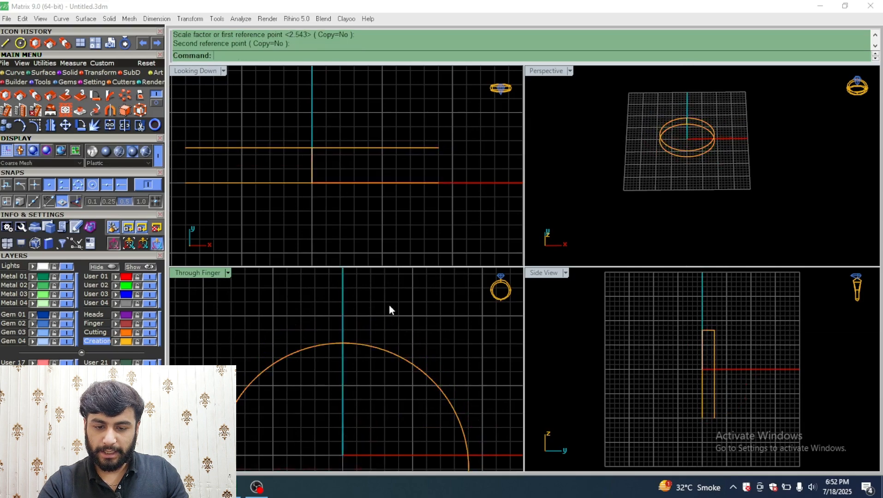
scroll(342, 344, "down", 3)
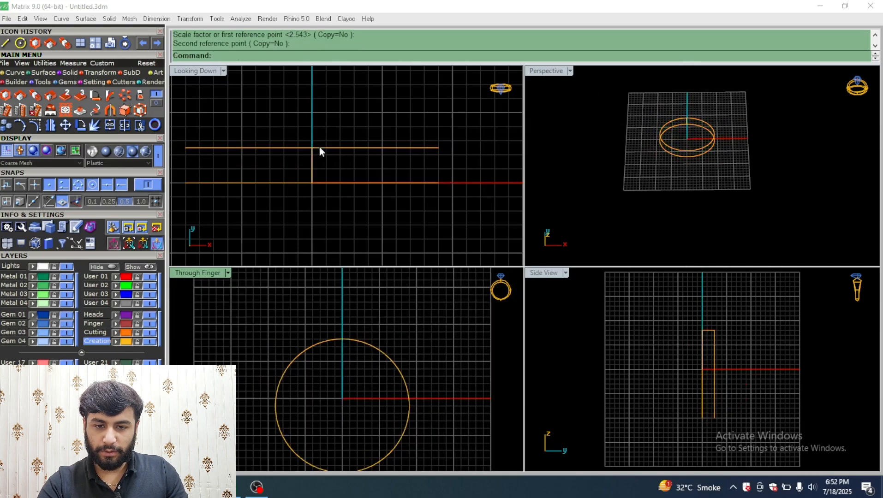
scroll(363, 345, "down", 2)
scroll(342, 331, "up", 4)
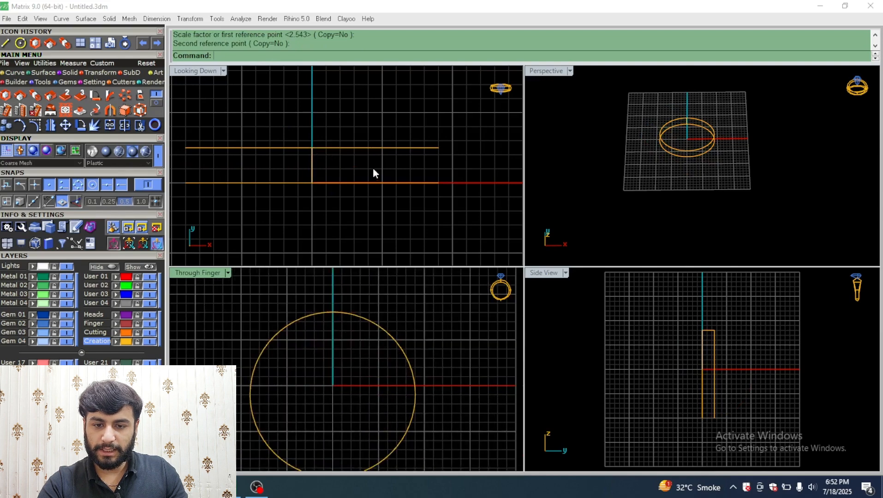
scroll(371, 153, "down", 2)
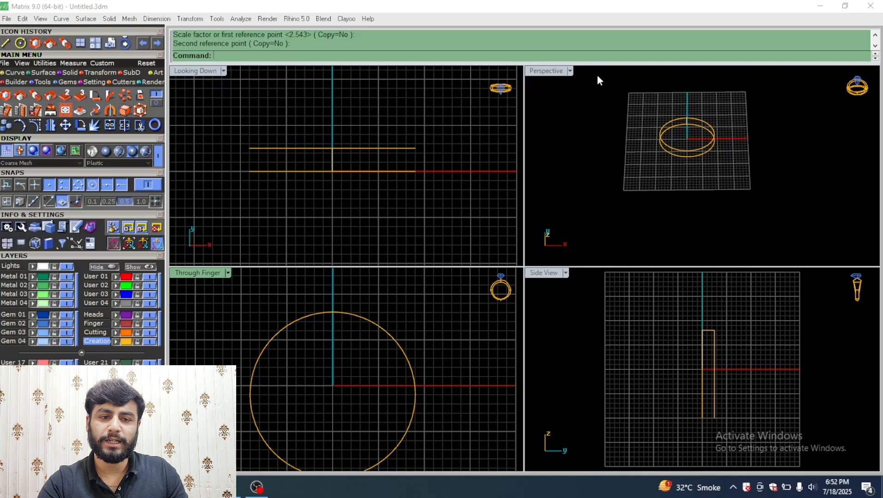
Step: Delete the grouped circles and connecting line in a maximized Perspective view
double_click(556, 74)
right_click_drag(524, 239, 542, 259)
left_click_drag(592, 118, 310, 307)
key("Delete")
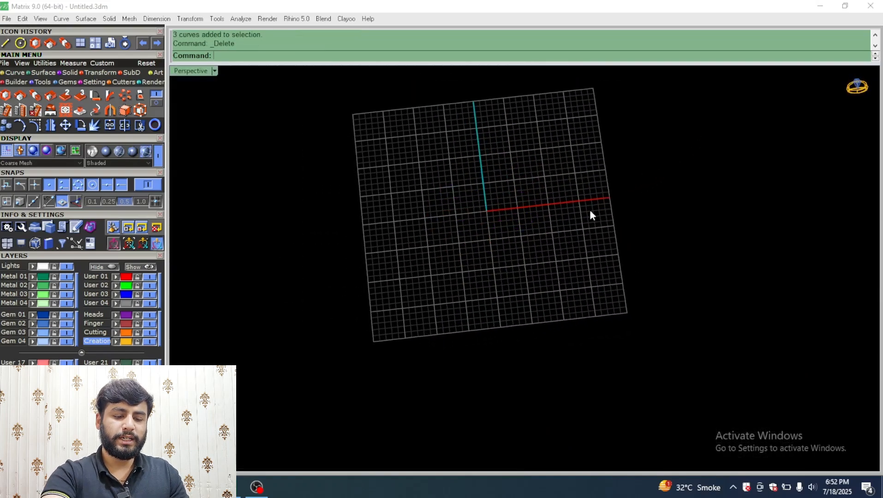
Step: Draw a circle of diameter 20 centred at the origin in Perspective view
right_click_drag(507, 183, 542, 231)
left_click(13, 72)
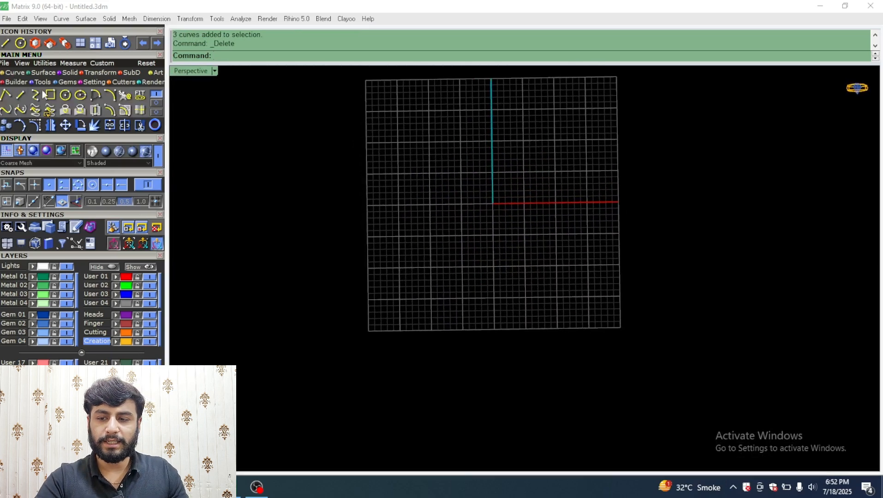
left_click(65, 96)
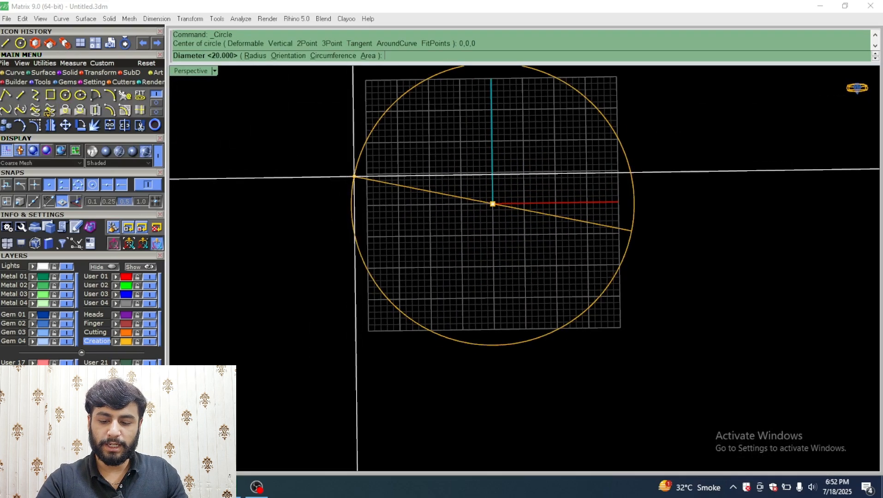
type("20")
key("Return")
Step: Stretch the circle along the Y axis into an oval with the gumball, and shrink it uniformly to about 9 by 14 units
left_click_drag(493, 169, 492, 172)
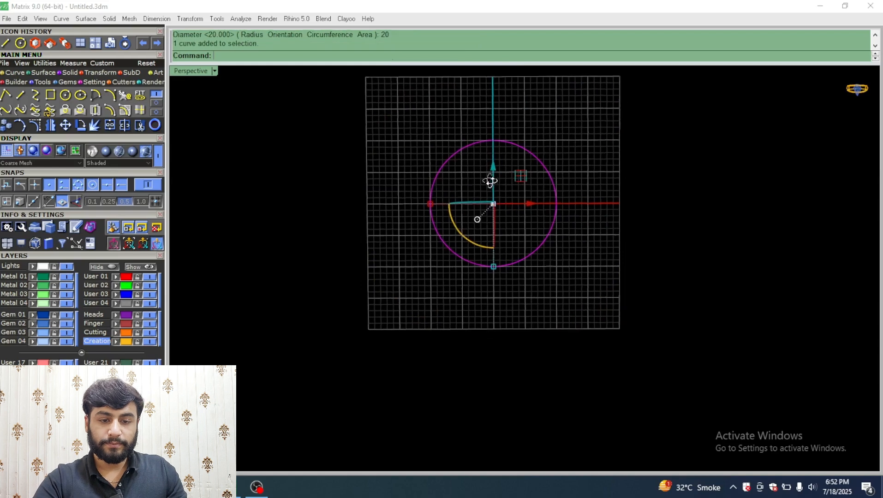
left_click_drag(494, 267, 493, 304)
left_click(519, 257)
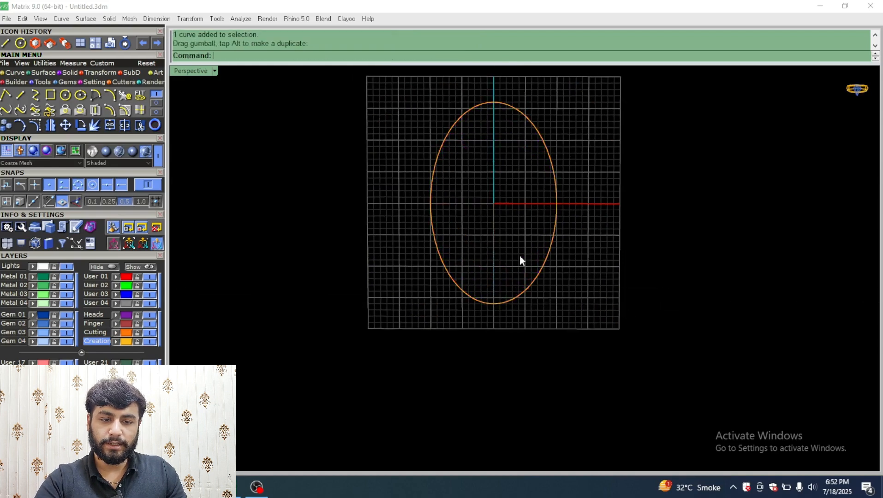
left_click(514, 295)
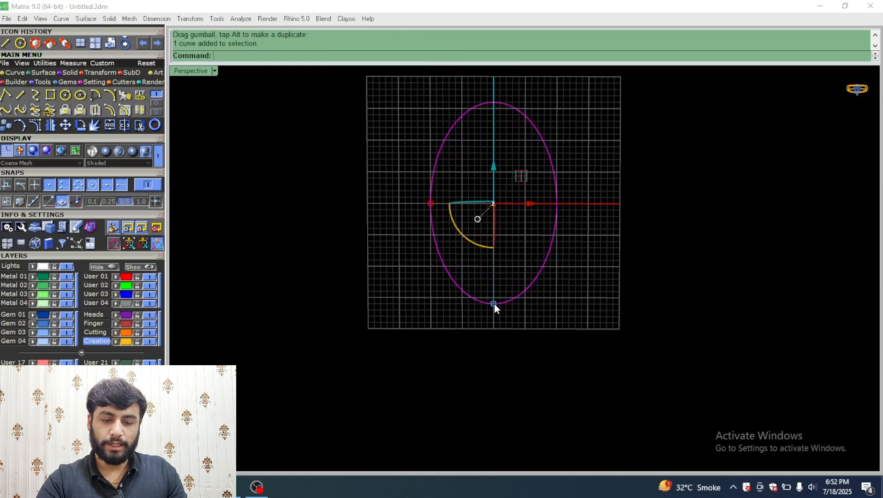
left_click_drag(495, 304, 493, 252)
scroll(500, 230, "up", 5)
right_click_drag(501, 230, 506, 179)
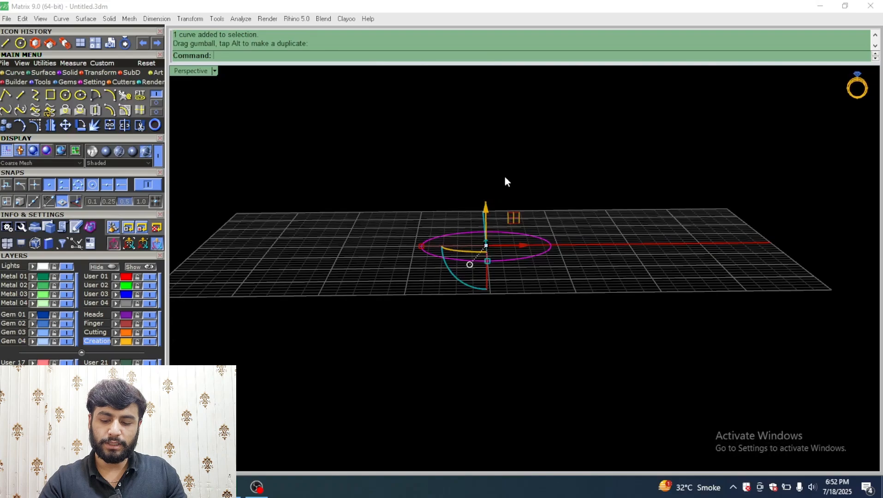
Step: Duplicate the oval in place, try rotating the copy upright about the Y axis with the gumball, and undo that rotation
key("ctrl+c")
key("ctrl+v")
left_click_drag(459, 272, 525, 290)
left_click(583, 112)
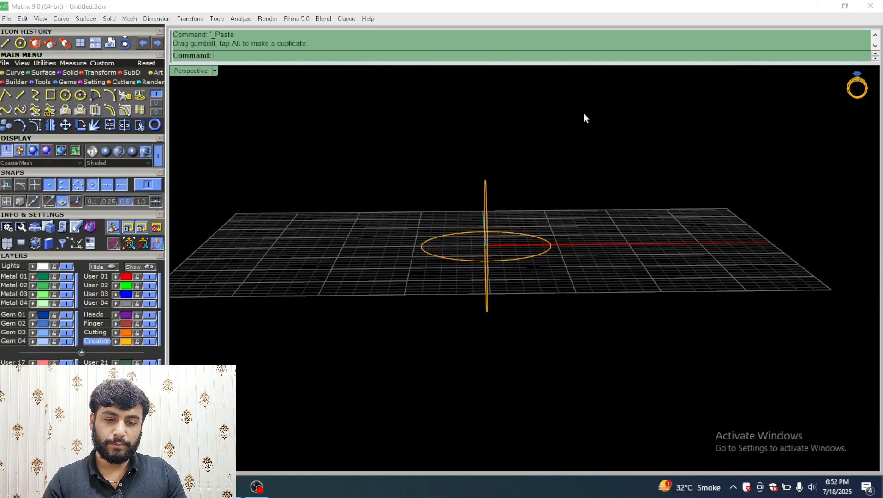
right_click_drag(584, 116, 595, 173)
key("ctrl+z")
Step: Polar-array the two overlapping ovals around the origin in a maximized Through Finger view, with 10 items over 360 degrees
left_click_drag(569, 187, 457, 267)
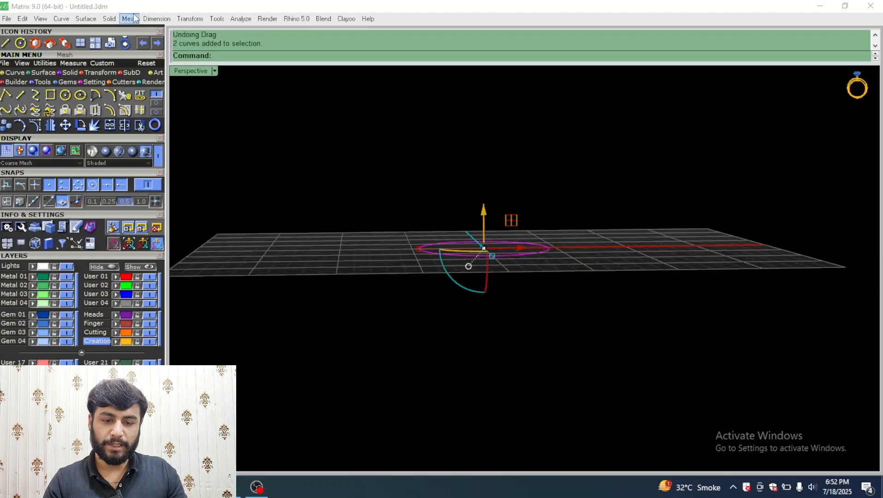
double_click(186, 72)
double_click(191, 272)
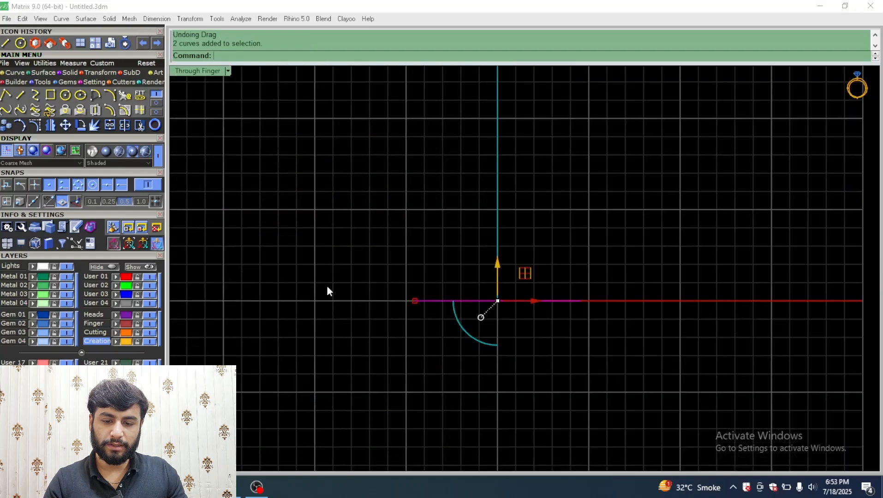
left_click(100, 74)
left_click(125, 96)
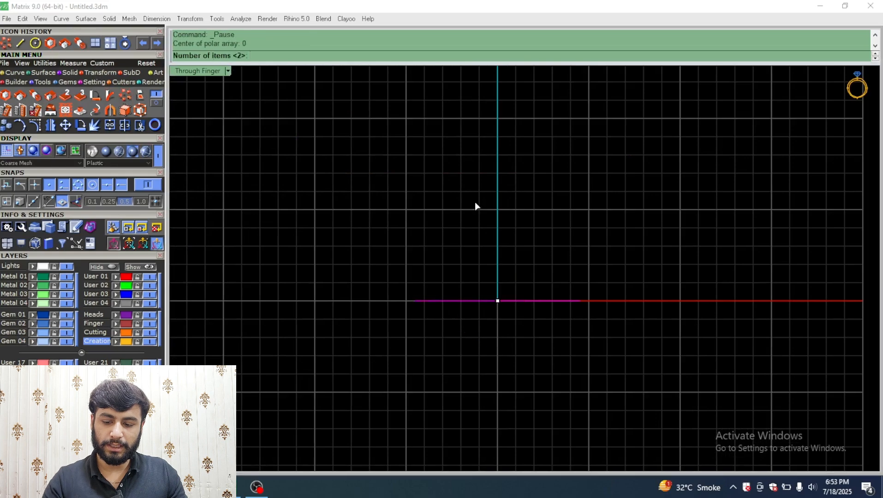
type("10")
key("Return")
key("Return")
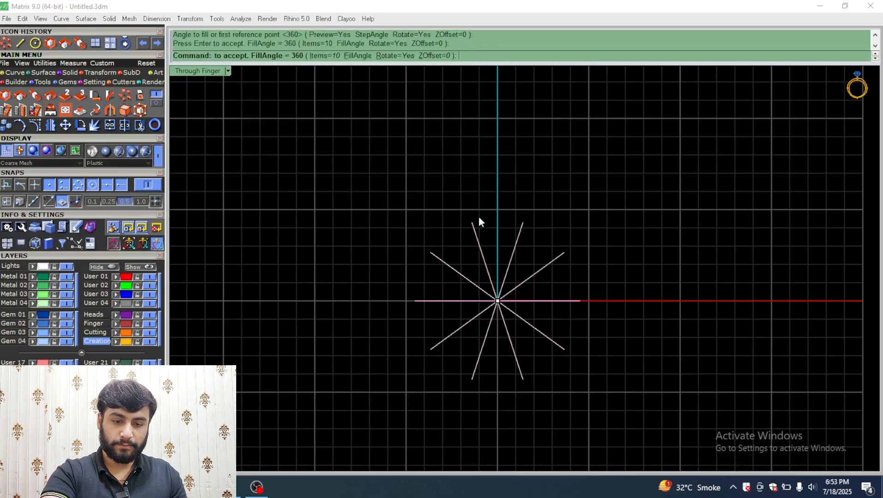
key("Return")
Step: Group all the arrayed ovals in a maximized Perspective view and select the group
double_click(205, 72)
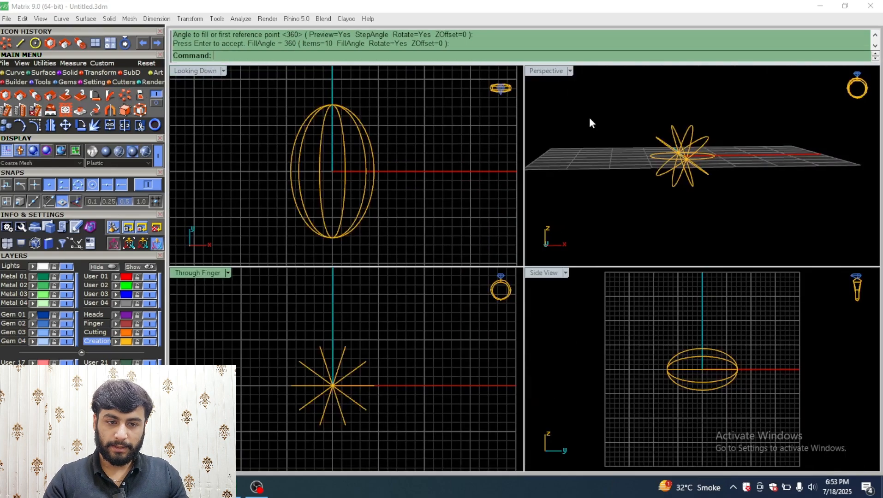
double_click(549, 68)
right_click_drag(556, 116, 646, 161)
left_click_drag(632, 137, 256, 406)
key("ctrl+g")
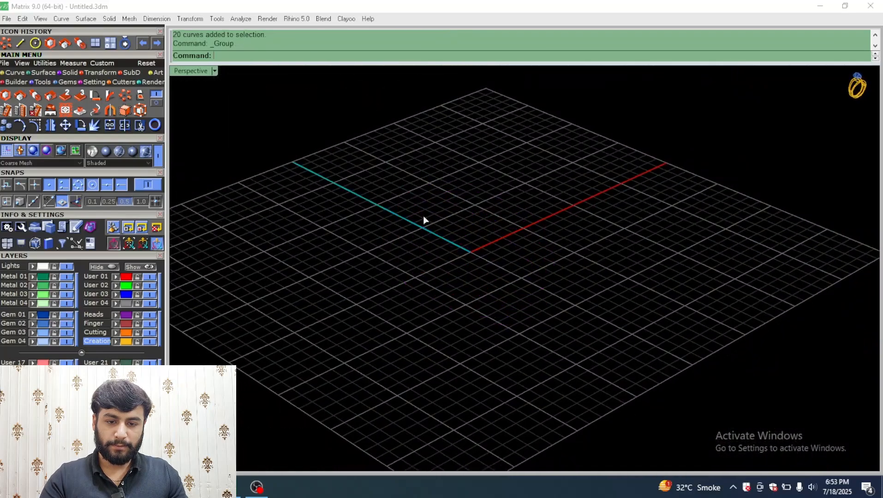
right_click_drag(425, 221, 510, 354)
left_click(510, 264)
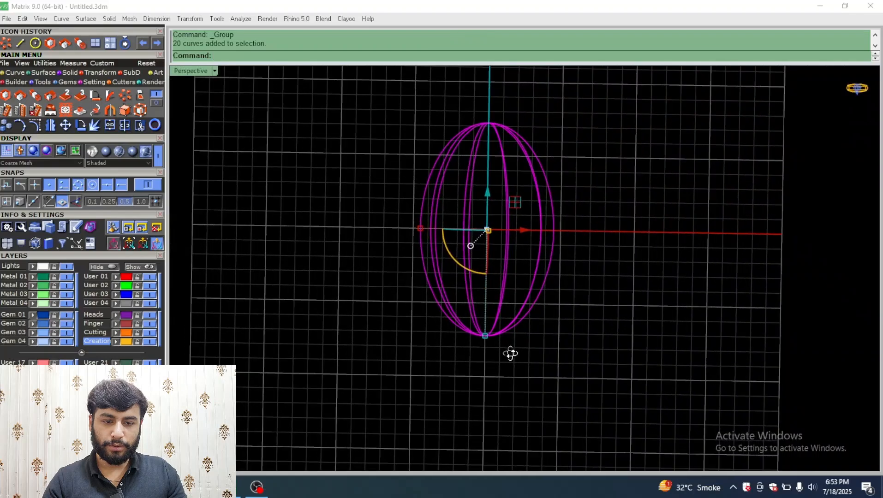
Step: Shrink the grouped ovals uniformly with the gumball's scale handle, enlarge them uniformly the same way, and deselect the group
left_click_drag(486, 336, 486, 295, "shift")
right_click_drag(500, 300, 529, 233)
left_click(528, 232)
left_click(493, 263)
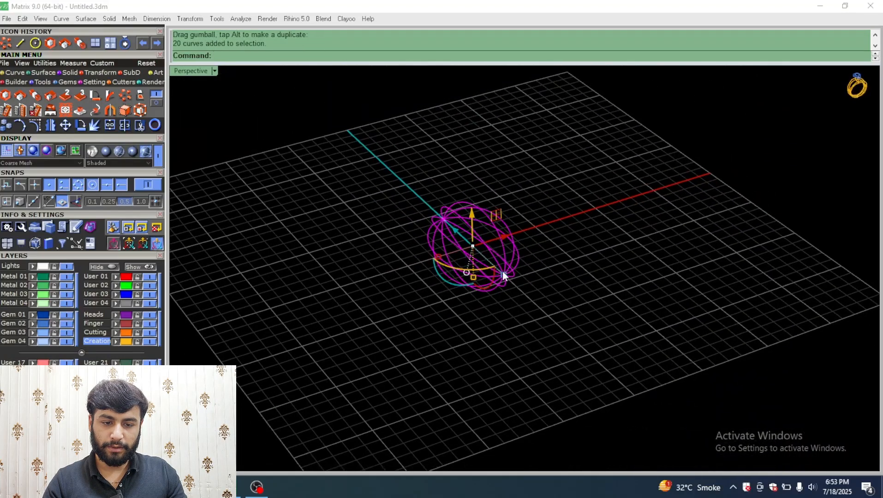
left_click_drag(503, 275, 539, 334, "shift")
left_click(662, 176)
Step: Select the whole group of arrayed ovals and delete it, leaving the Perspective view empty
right_click_drag(662, 175, 583, 251)
scroll(484, 299, "down", 6)
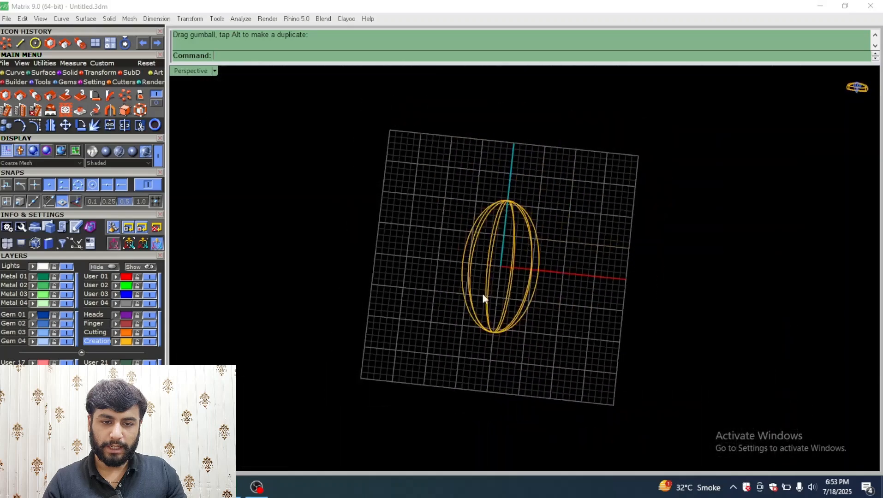
scroll(483, 295, "down", 2)
right_click_drag(482, 295, 541, 229)
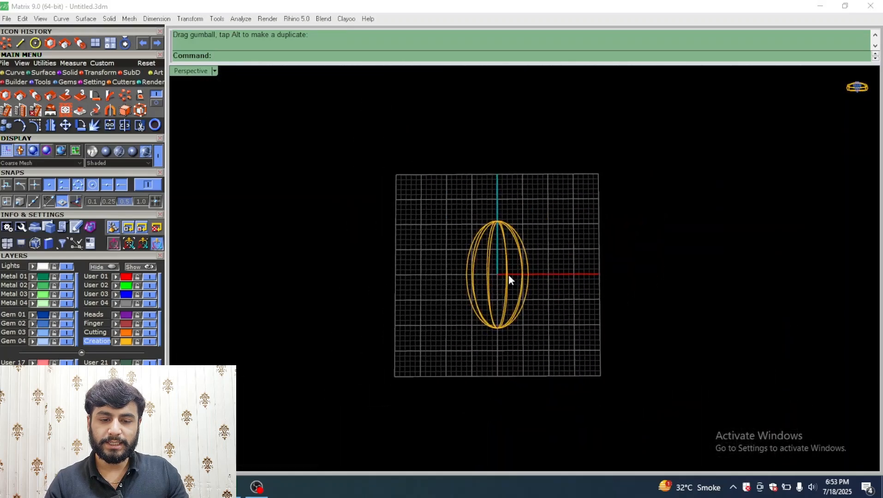
scroll(508, 274, "up", 5)
right_click_drag(519, 291, 552, 243)
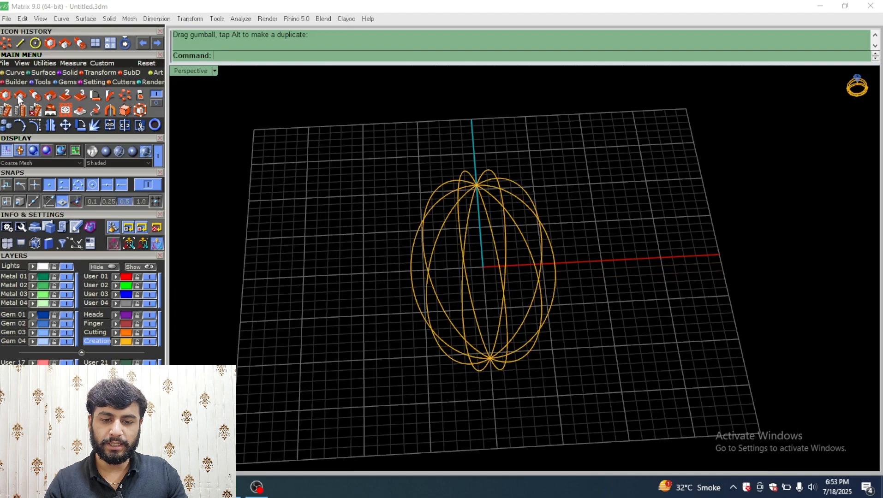
scroll(516, 253, "down", 3)
right_click_drag(555, 253, 594, 205)
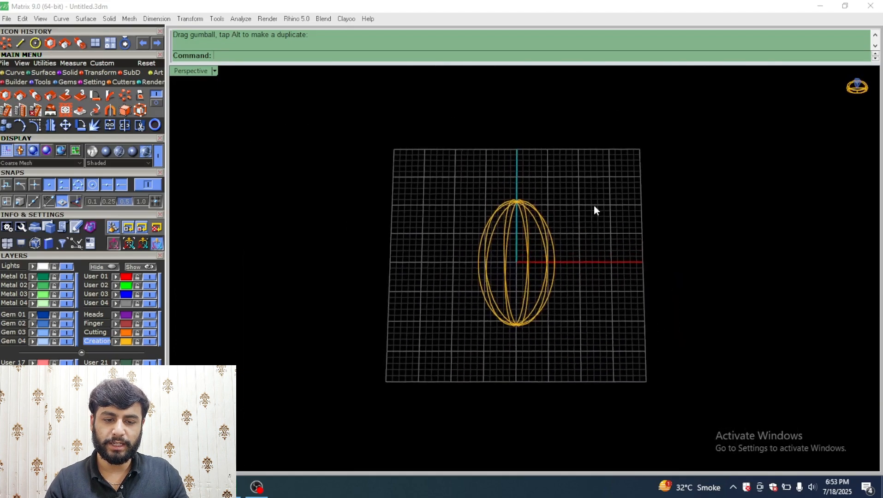
left_click_drag(594, 206, 453, 343)
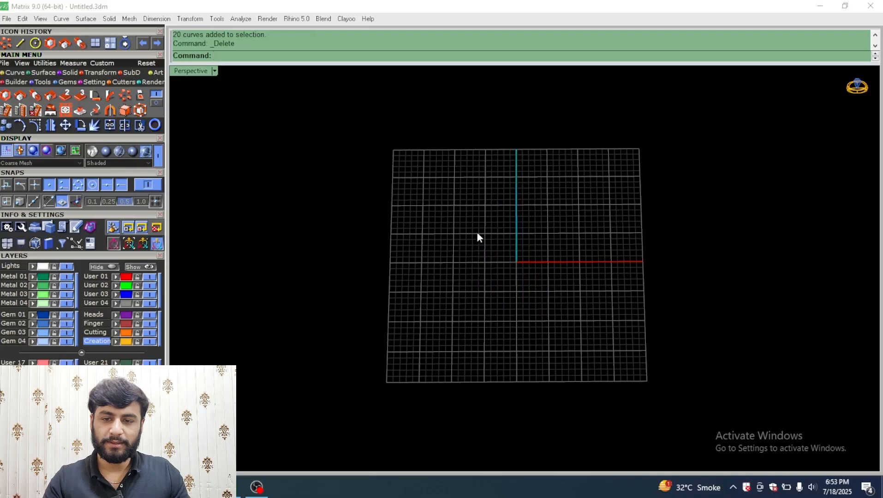